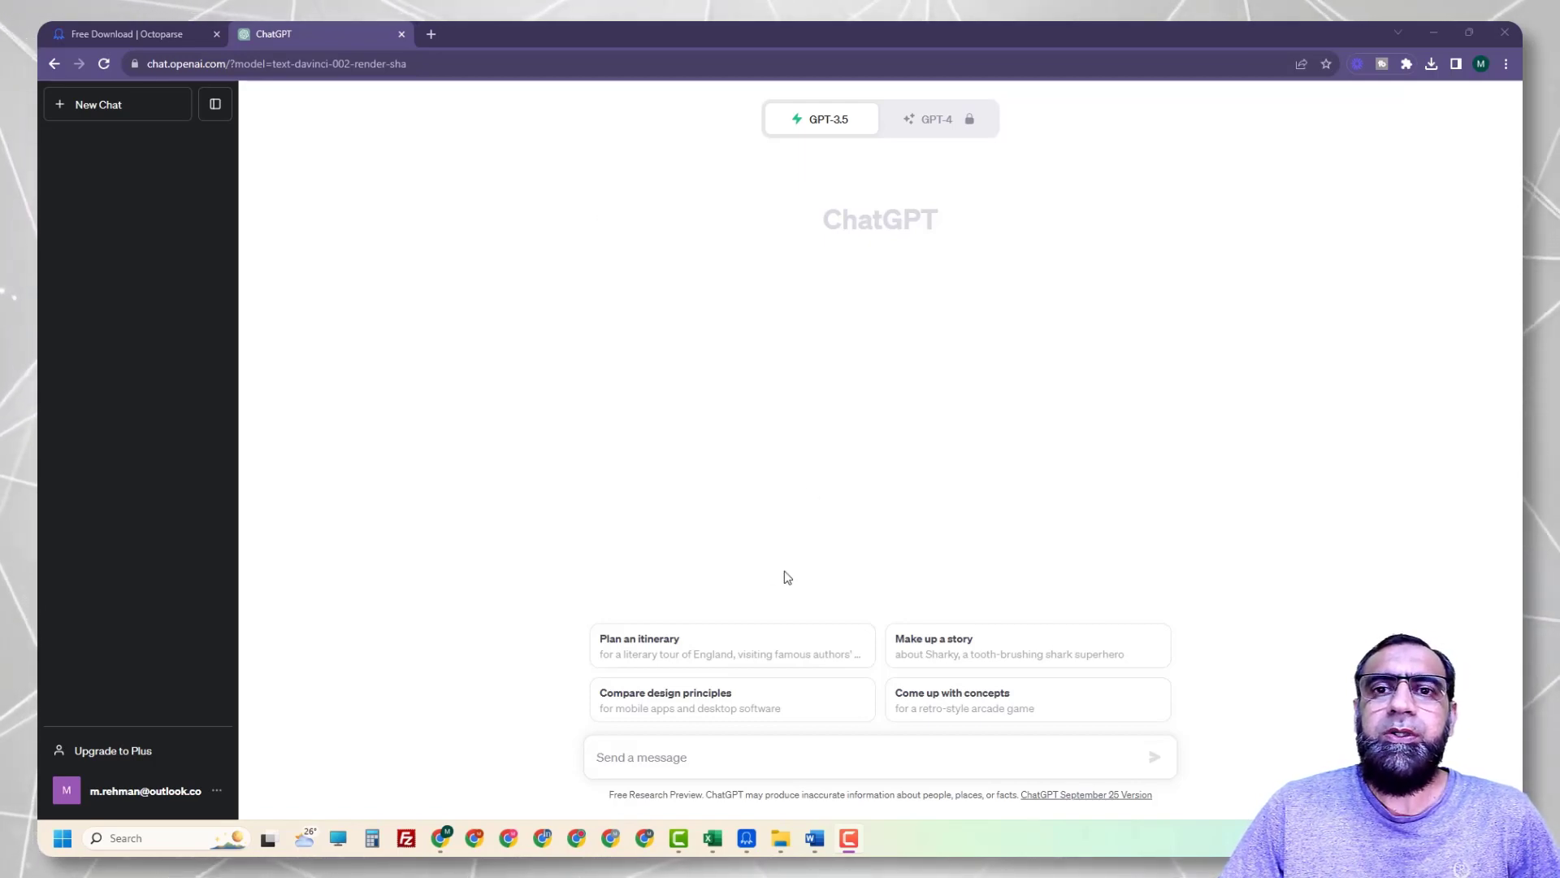
# Switch to the sample text.xlsx workbook in Excel and copy the Recruitment Consultant job description in cell L51
pyautogui.hotkey('alt', 'Tab')
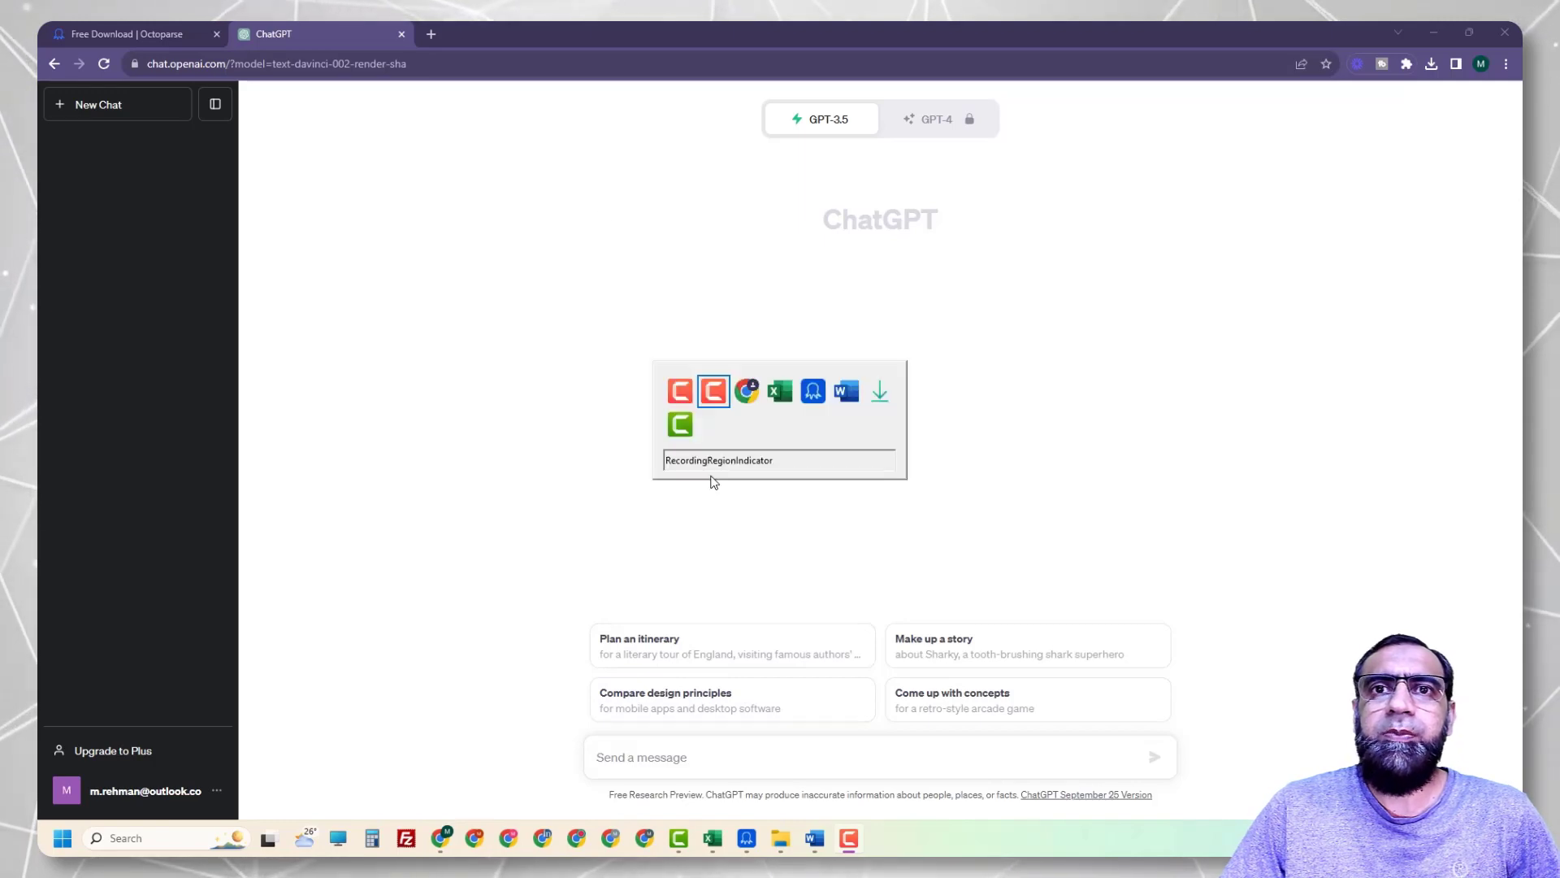
pyautogui.hotkey('alt', 'Tab')
pyautogui.hotkey('alt', 'Tab')
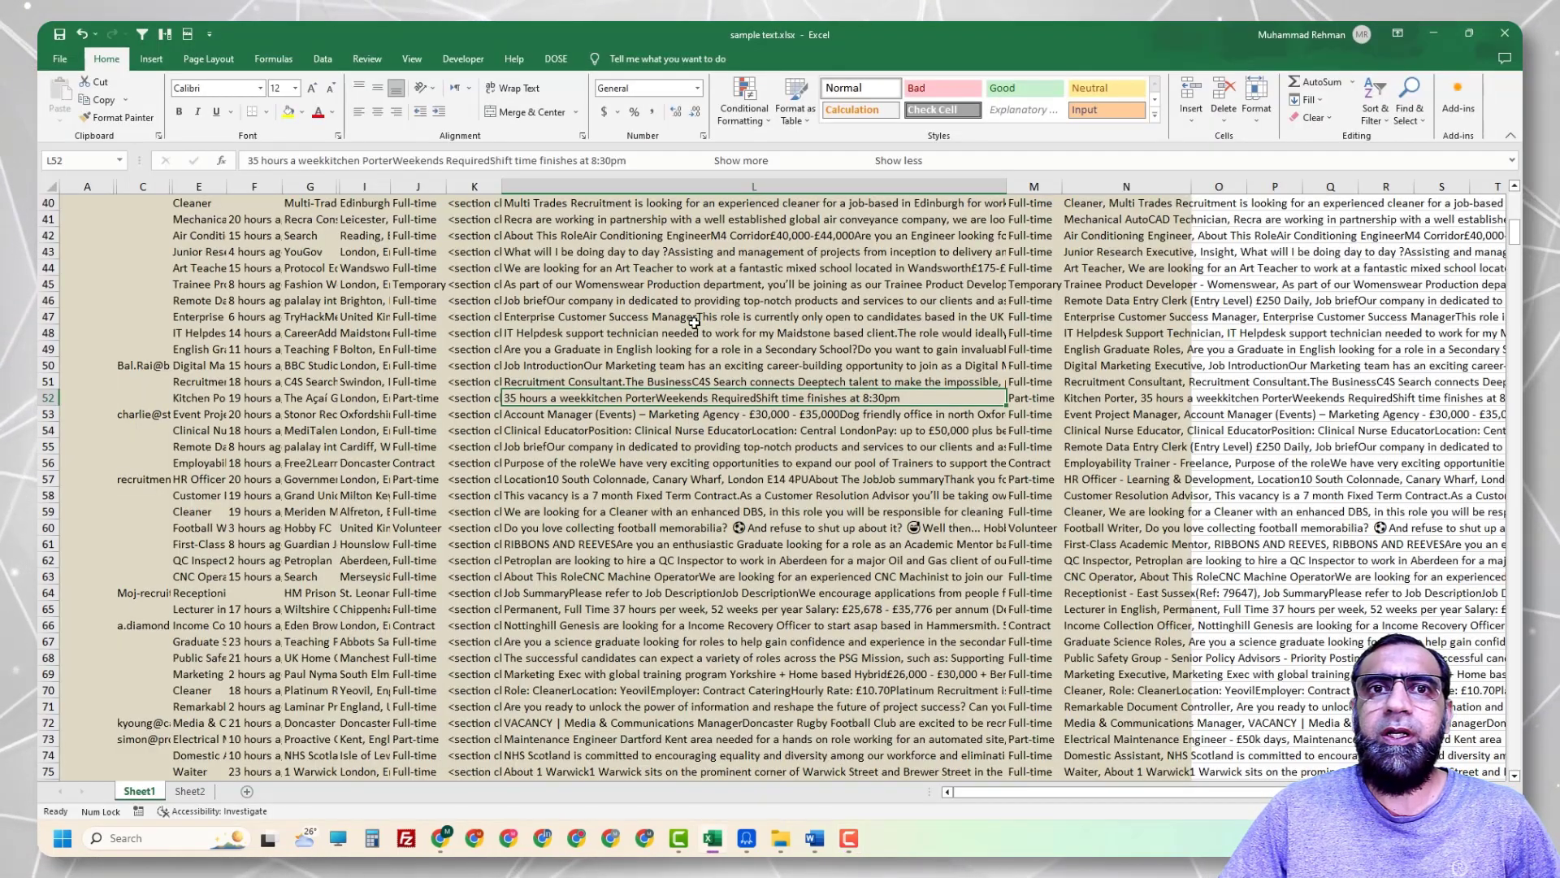
pyautogui.press('Up')
pyautogui.hotkey('ctrl', 'c')
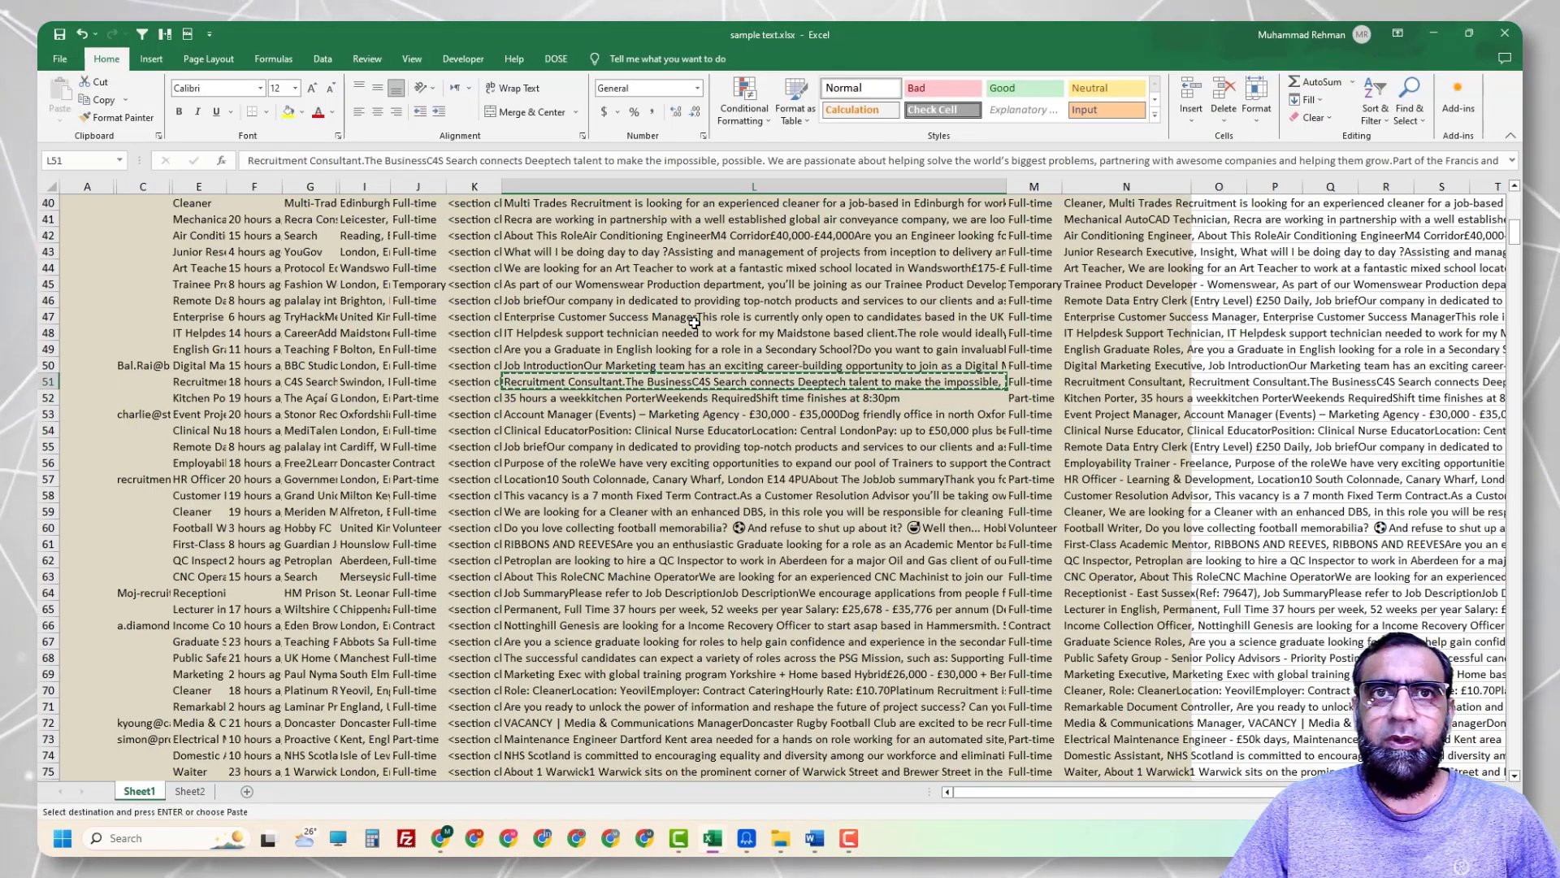
# Switch to ChatGPT in the browser and send the copied job description as a message in a new chat
pyautogui.hotkey('alt', 'Tab')
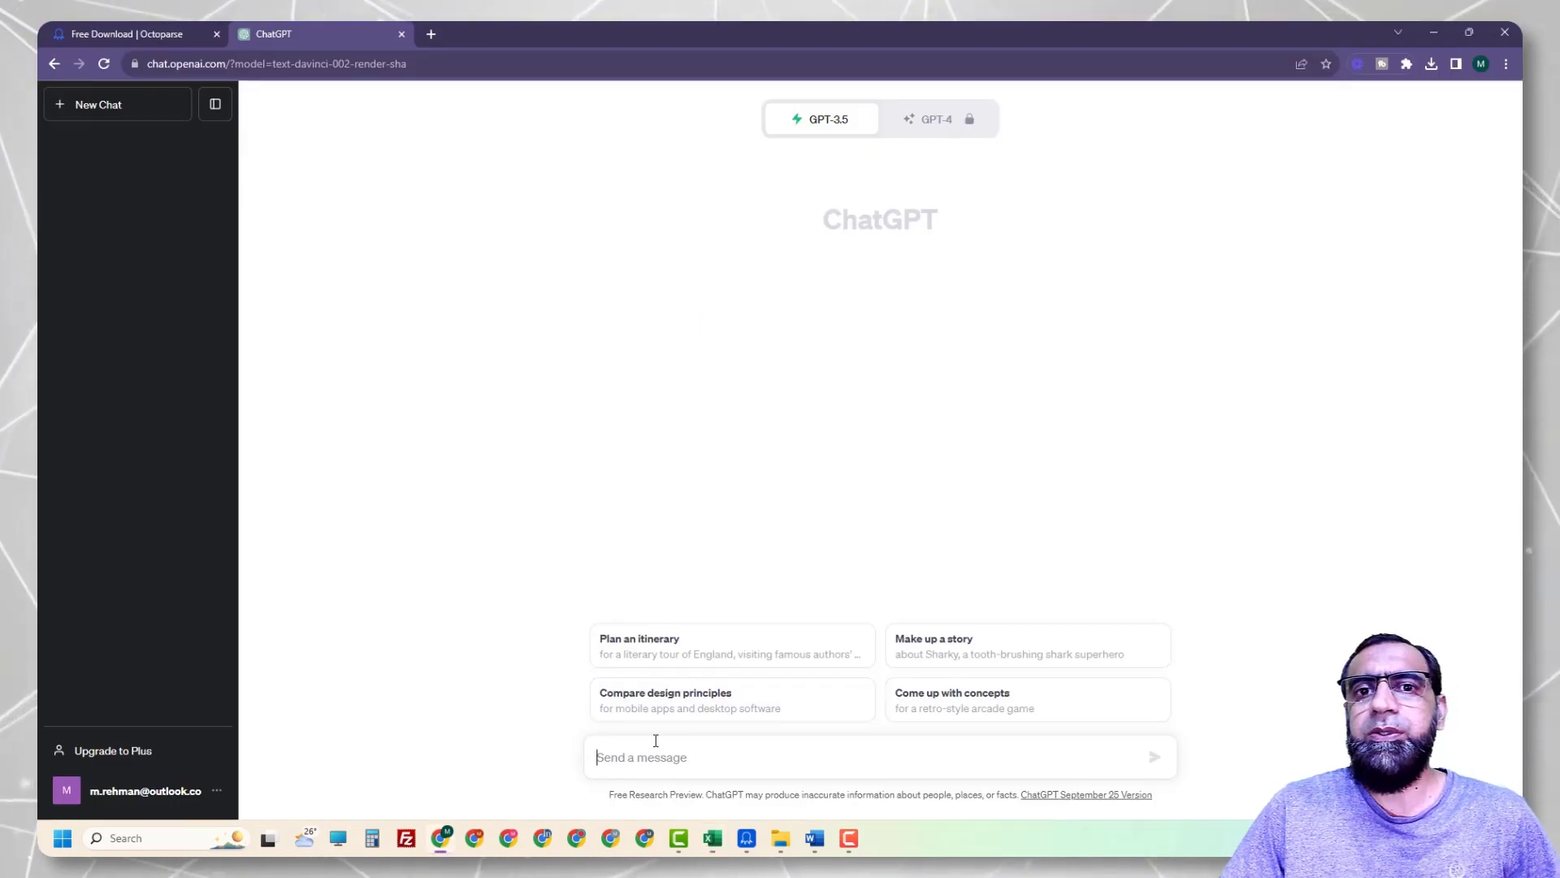
pyautogui.hotkey('ctrl', 'v')
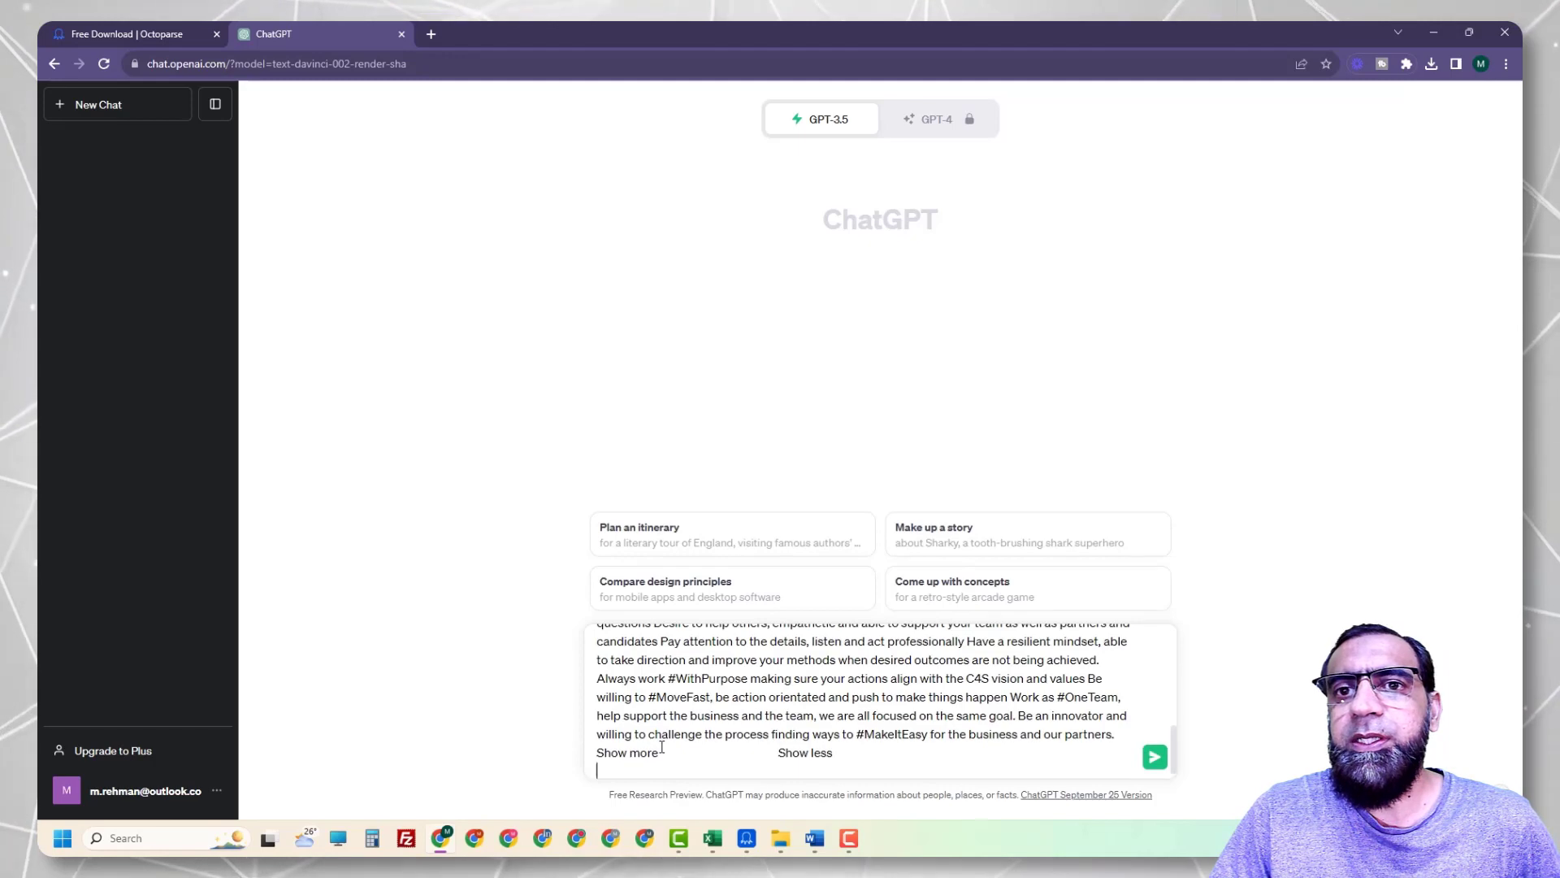
pyautogui.press('Return')
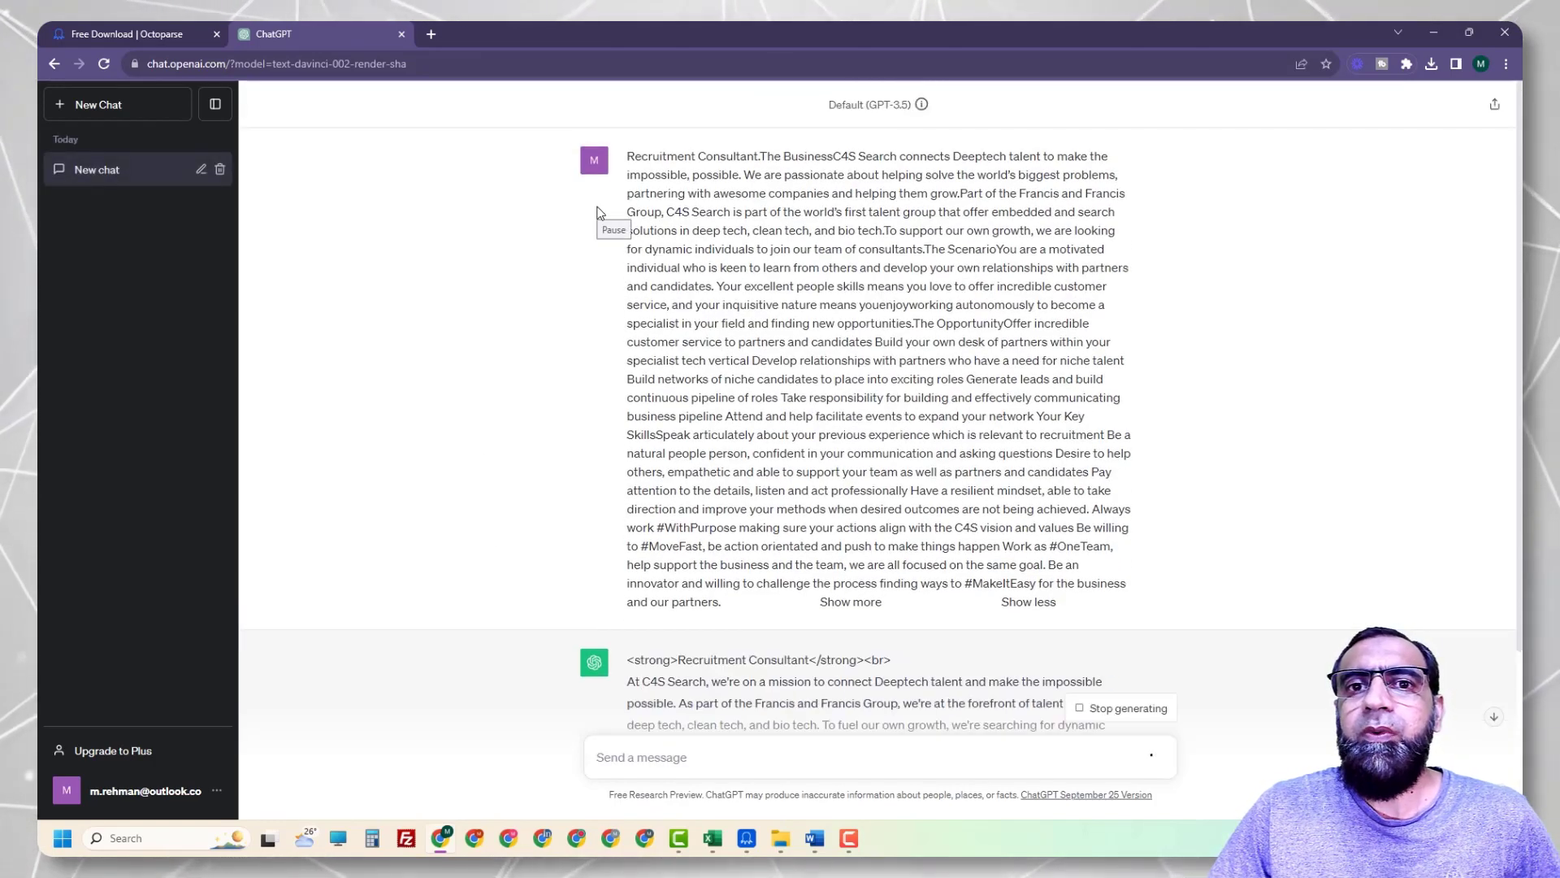
# Read through ChatGPT's rewritten job description, checking its HTML-tagged headings and numbered points against the original text
pyautogui.scroll(-4, 673, 349)
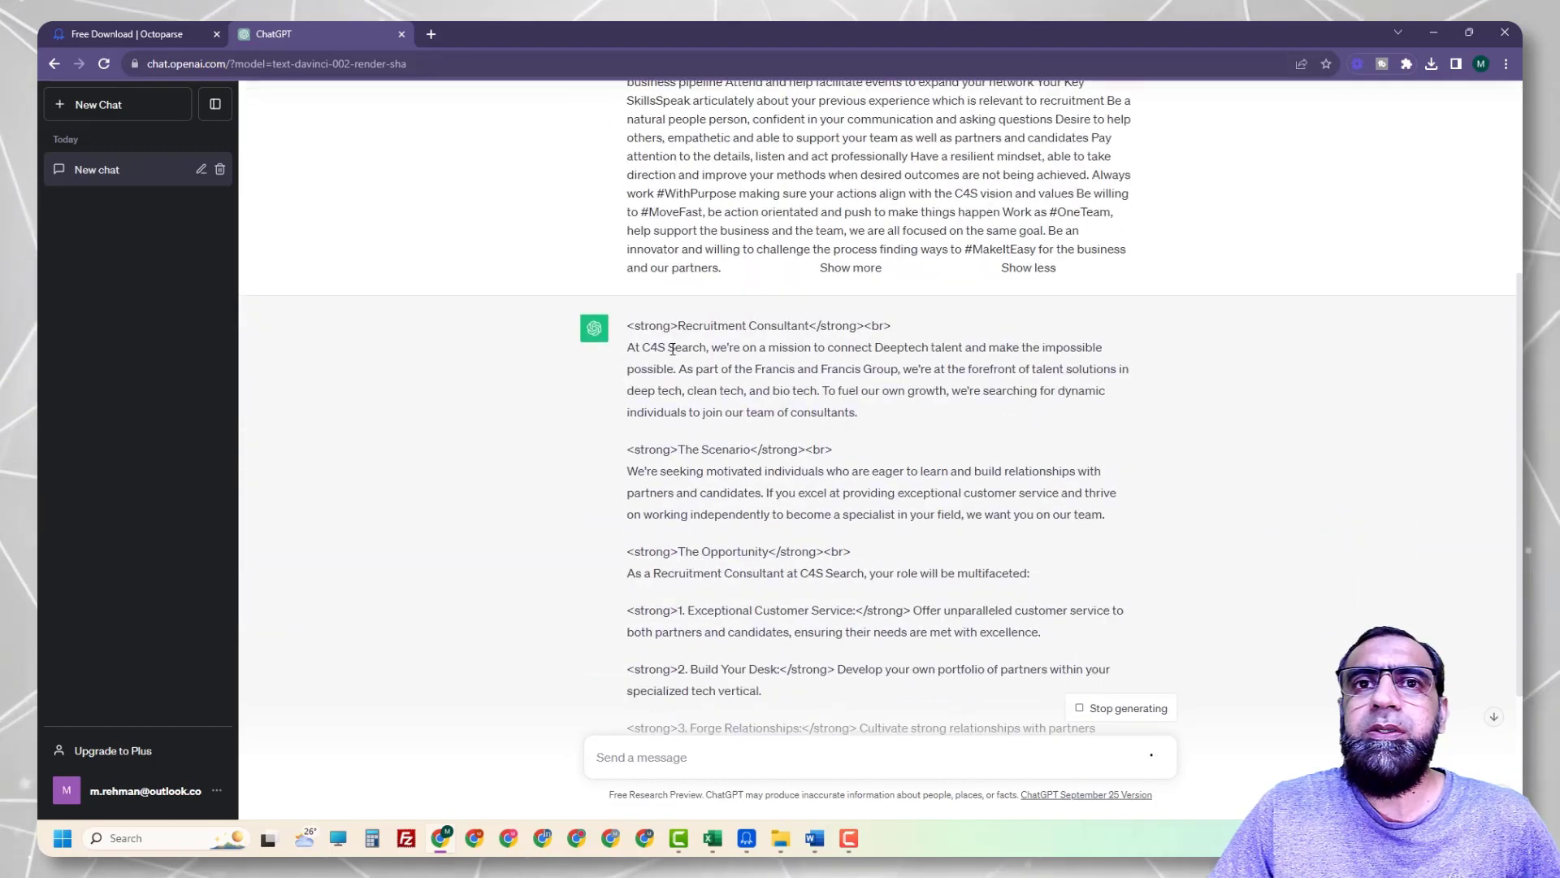
pyautogui.scroll(-7, 826, 351)
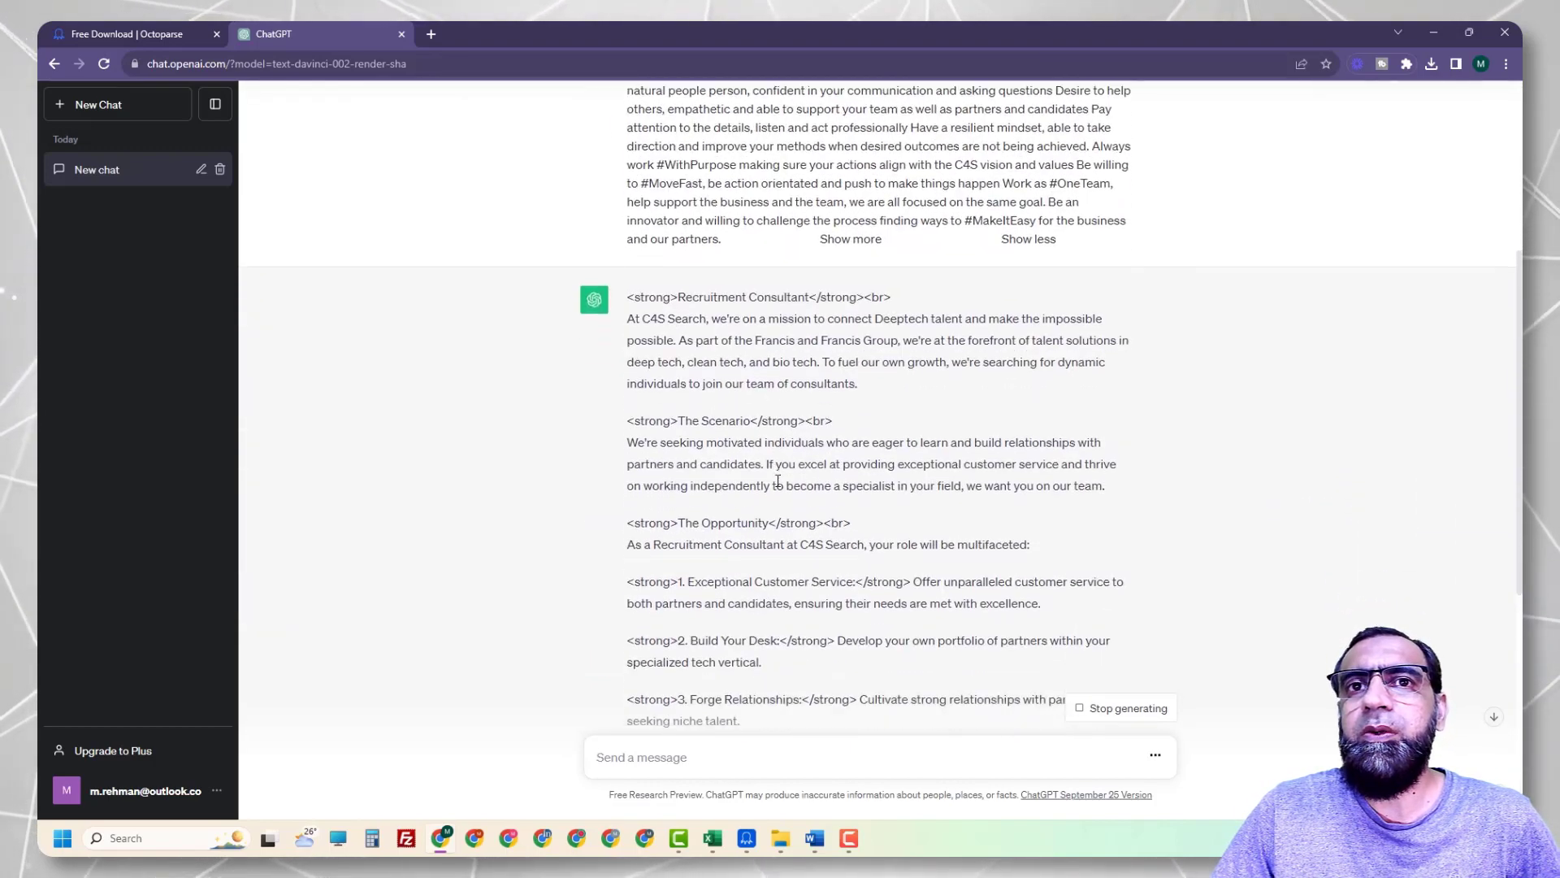
pyautogui.scroll(-5, 778, 485)
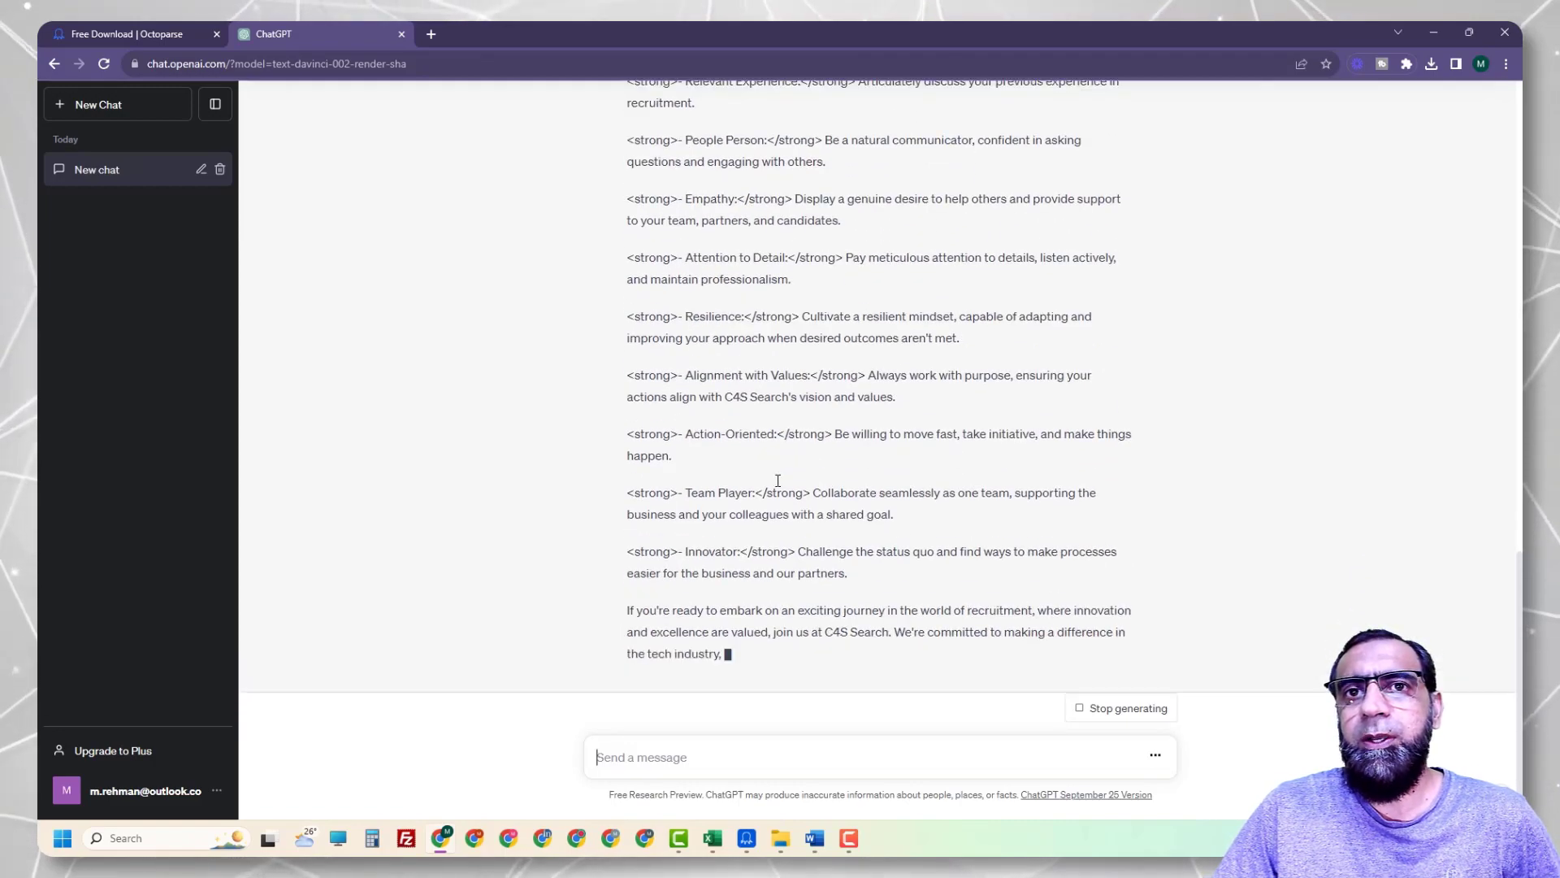
pyautogui.scroll(6, 746, 545)
pyautogui.scroll(10, 747, 543)
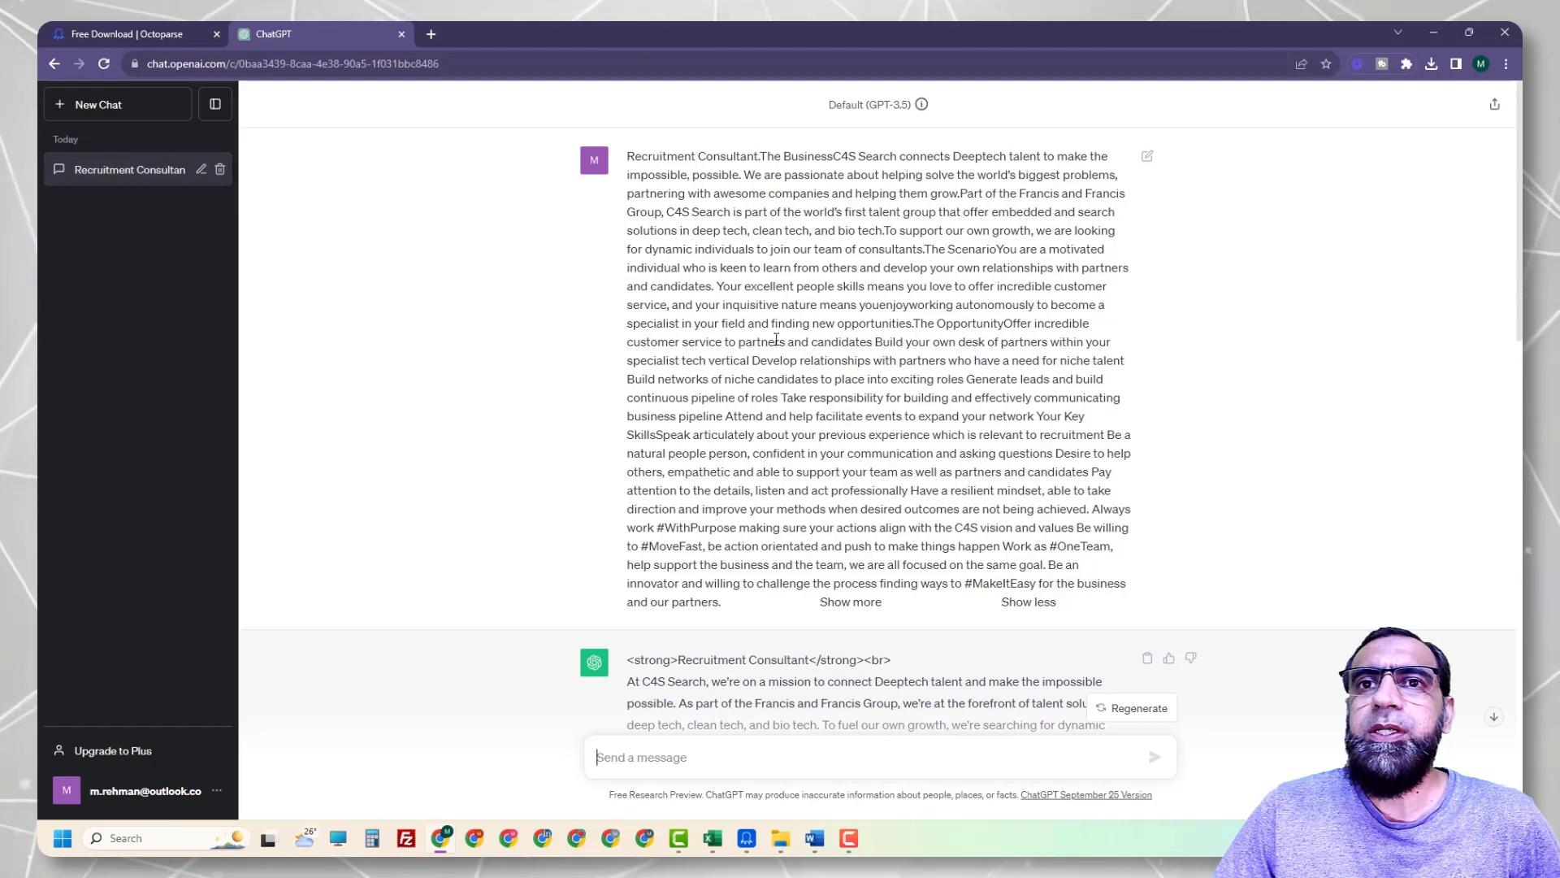
pyautogui.scroll(-6, 820, 515)
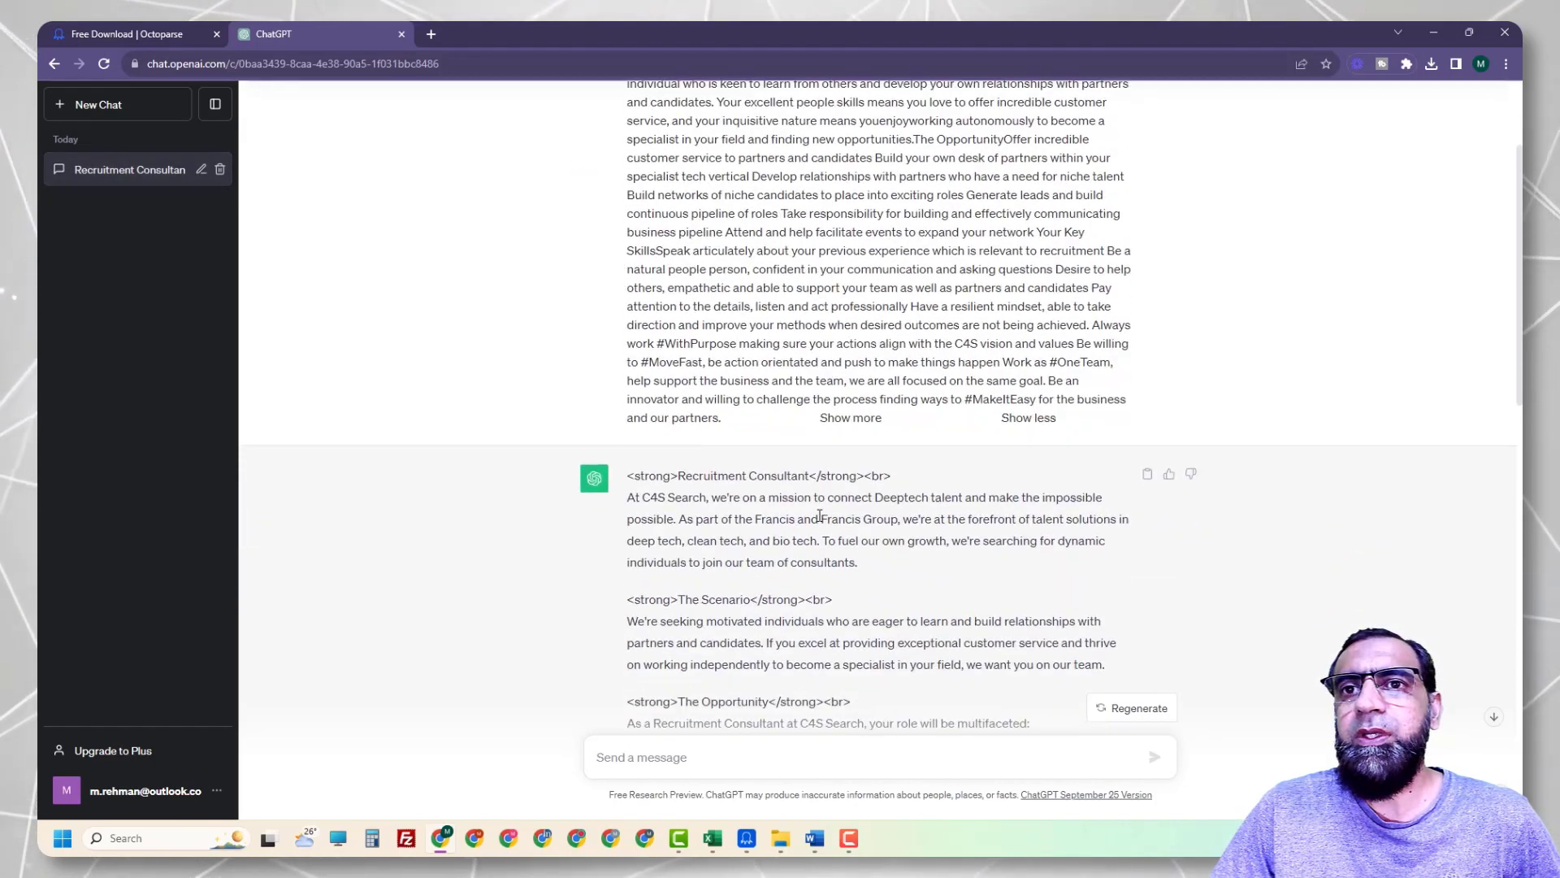
pyautogui.scroll(3, 735, 515)
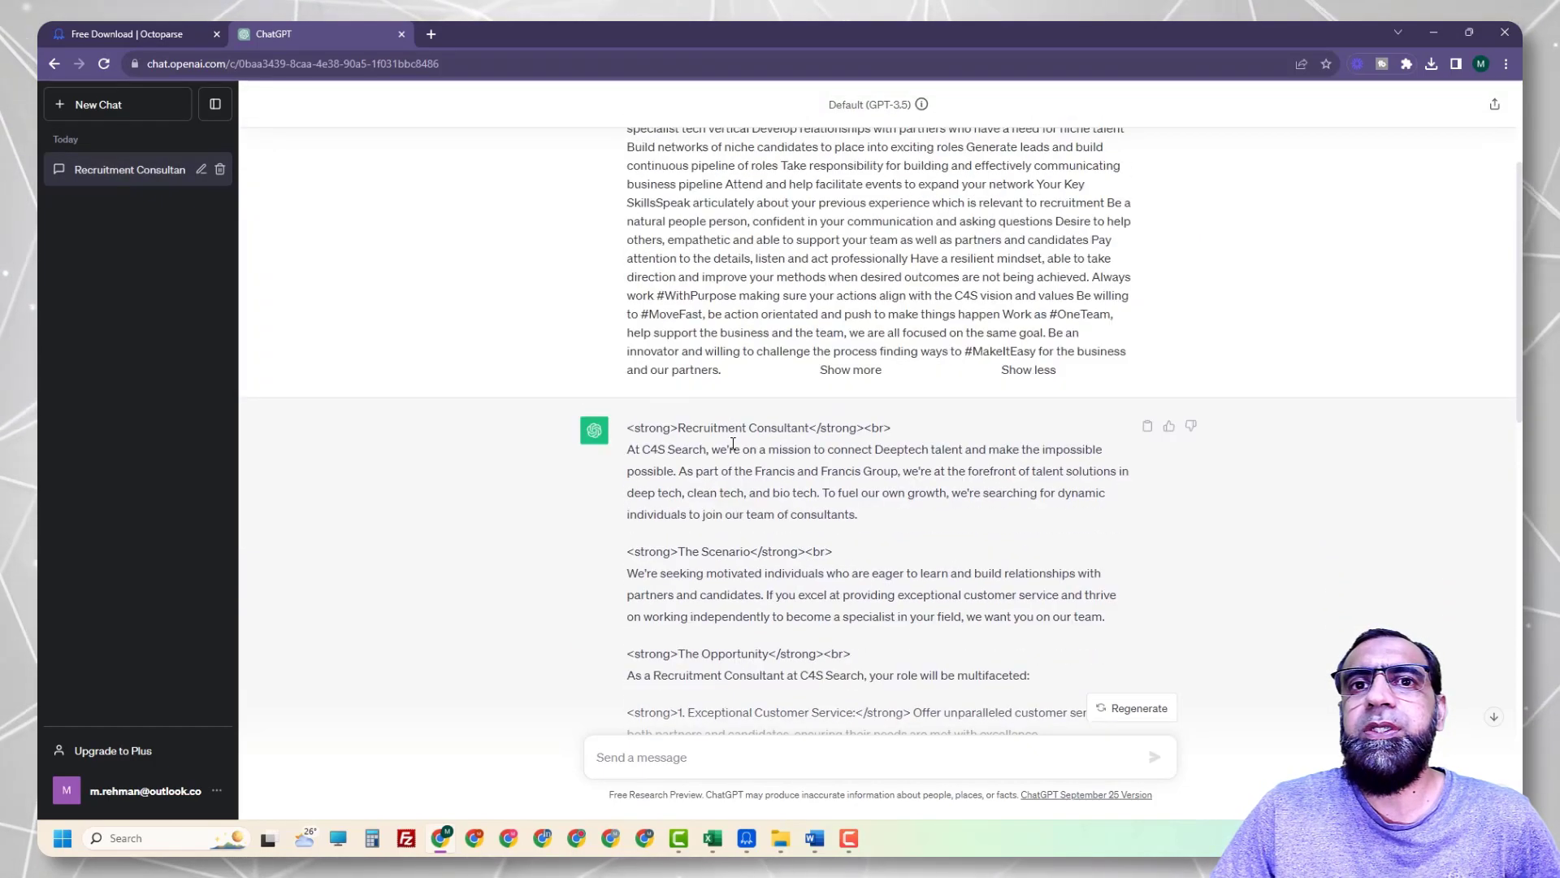
pyautogui.moveTo(635, 462); pyautogui.dragTo(832, 559)
pyautogui.scroll(-6, 733, 527)
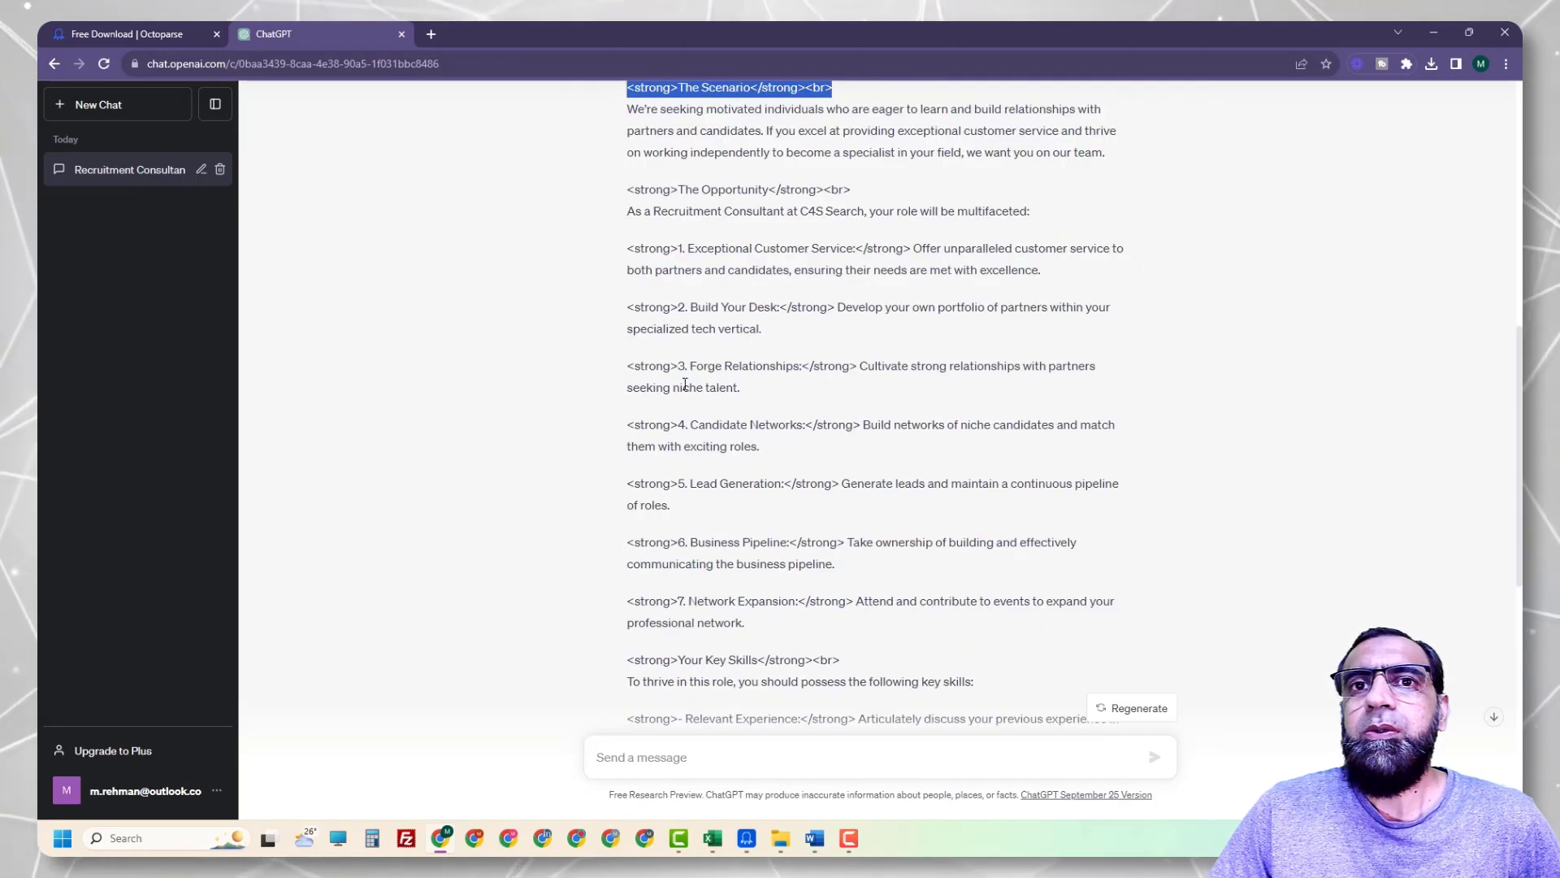
pyautogui.moveTo(685, 385); pyautogui.dragTo(837, 484)
pyautogui.scroll(-4, 712, 562)
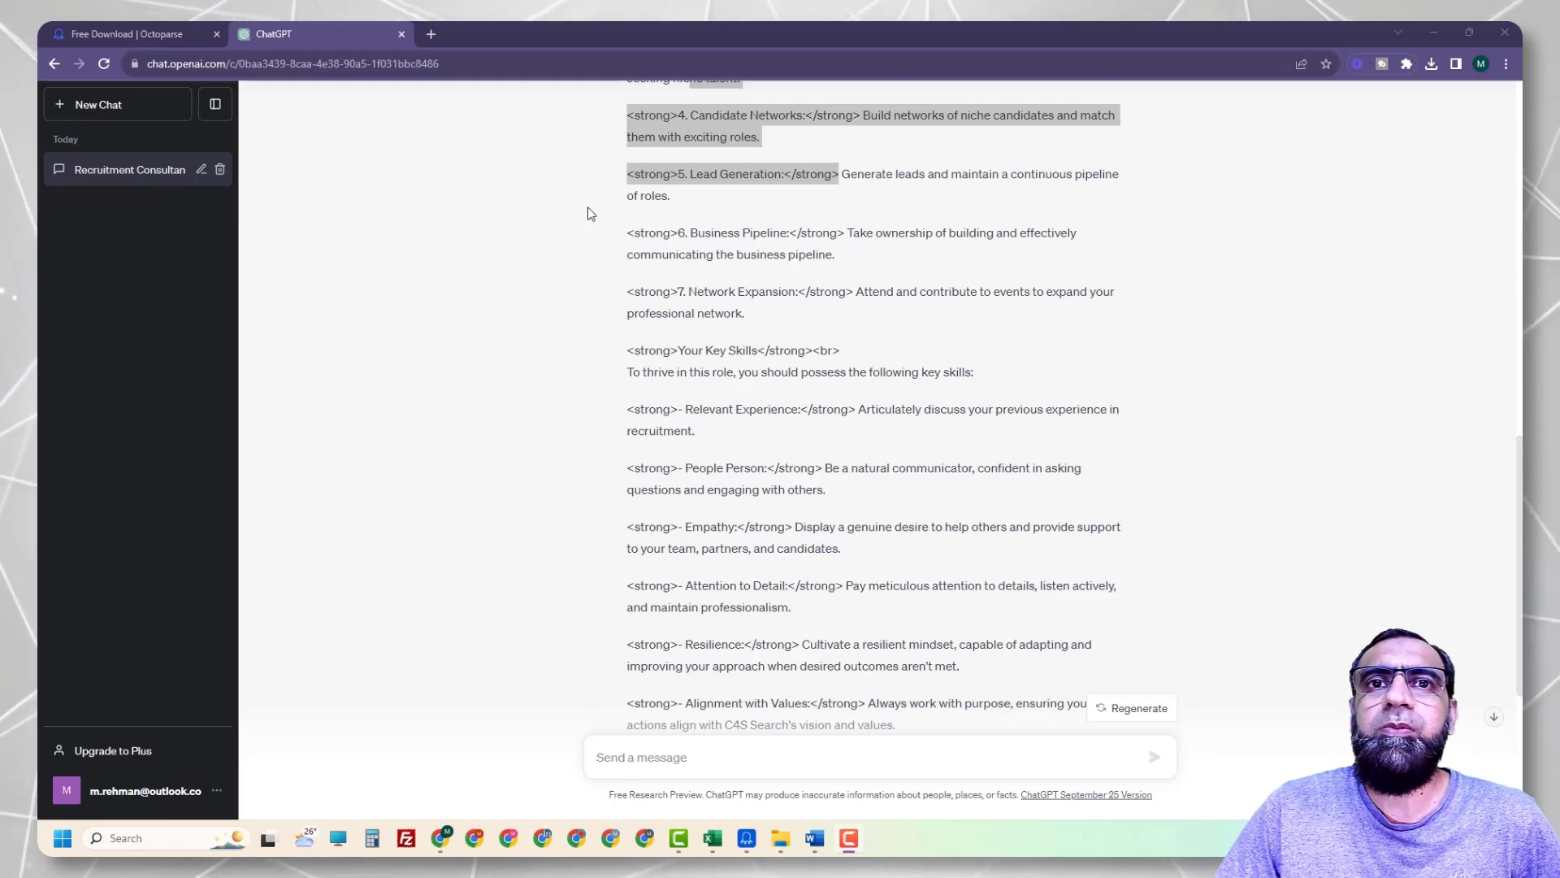
pyautogui.scroll(-5, 761, 440)
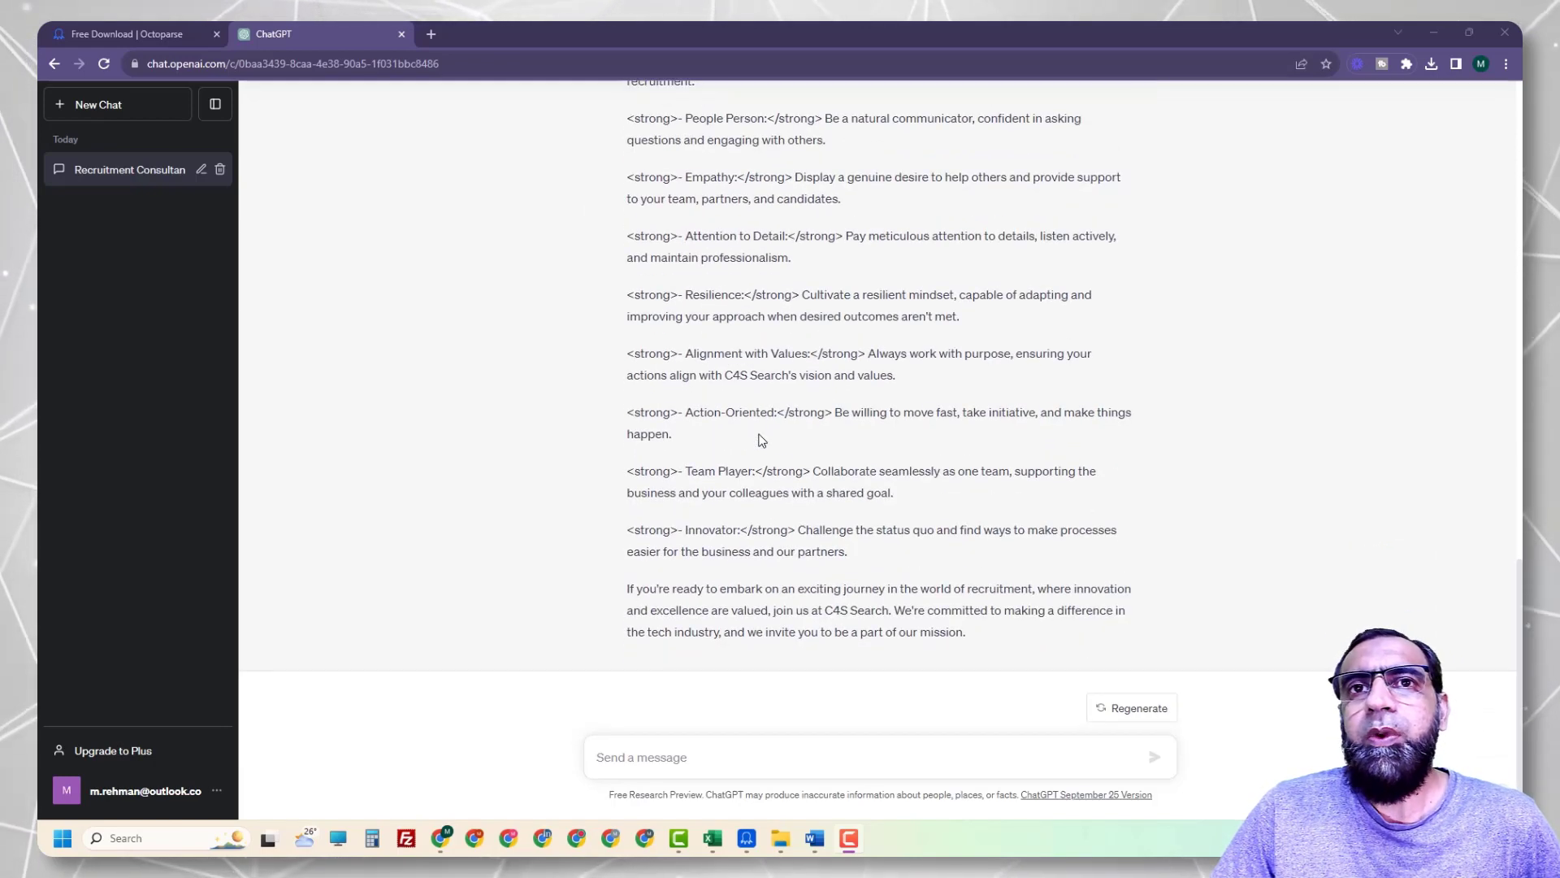
# Switch to Excel and review the job descriptions in the detail_Copy column from the first data row to the last
pyautogui.hotkey('alt', 'Tab')
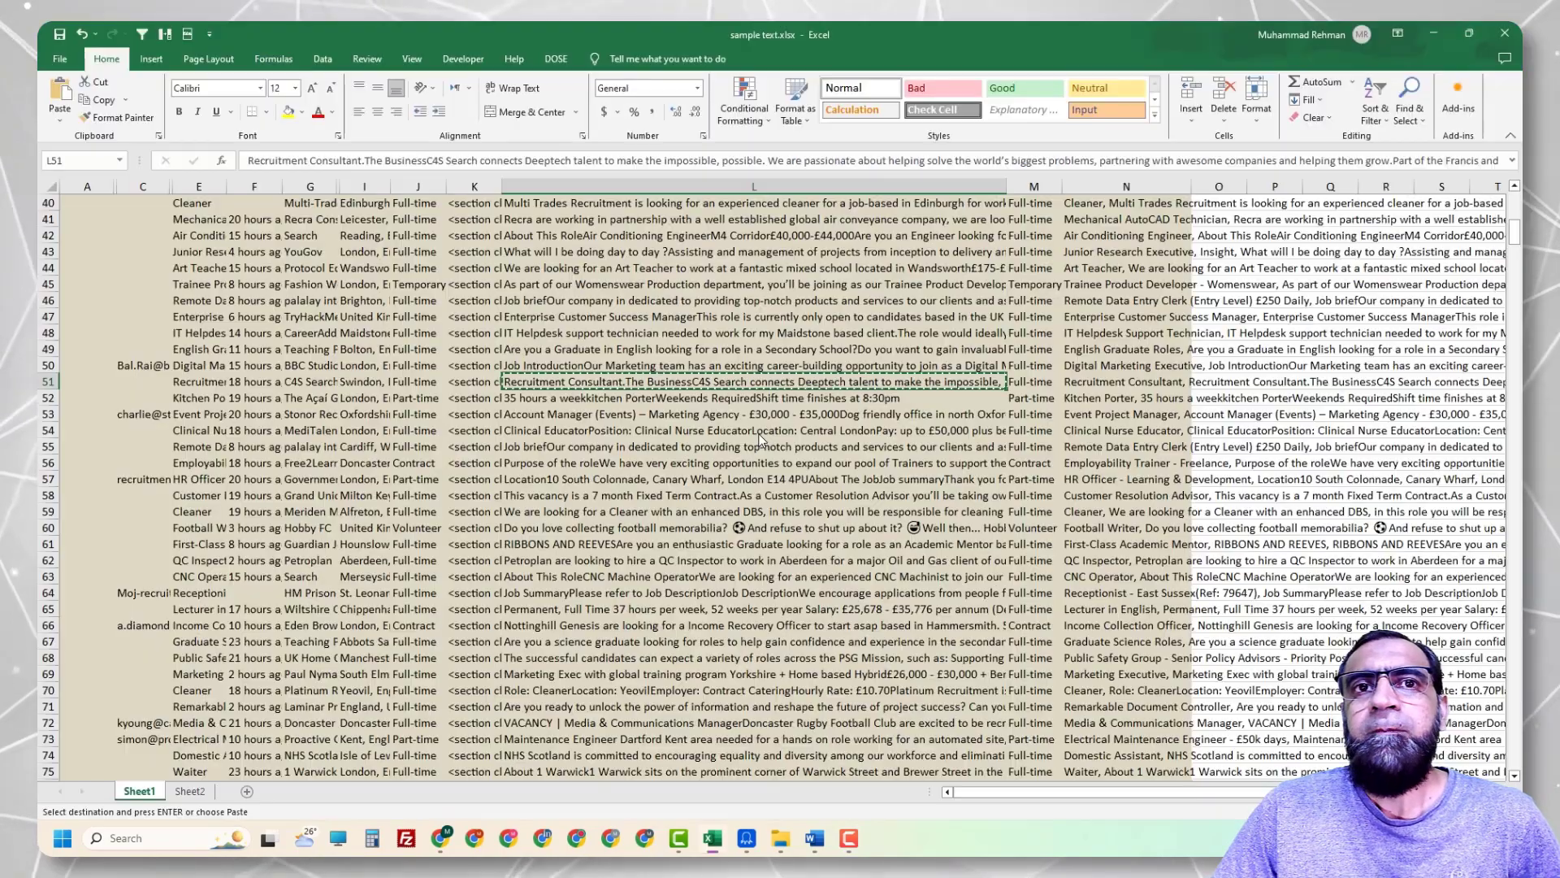
pyautogui.press('Up')
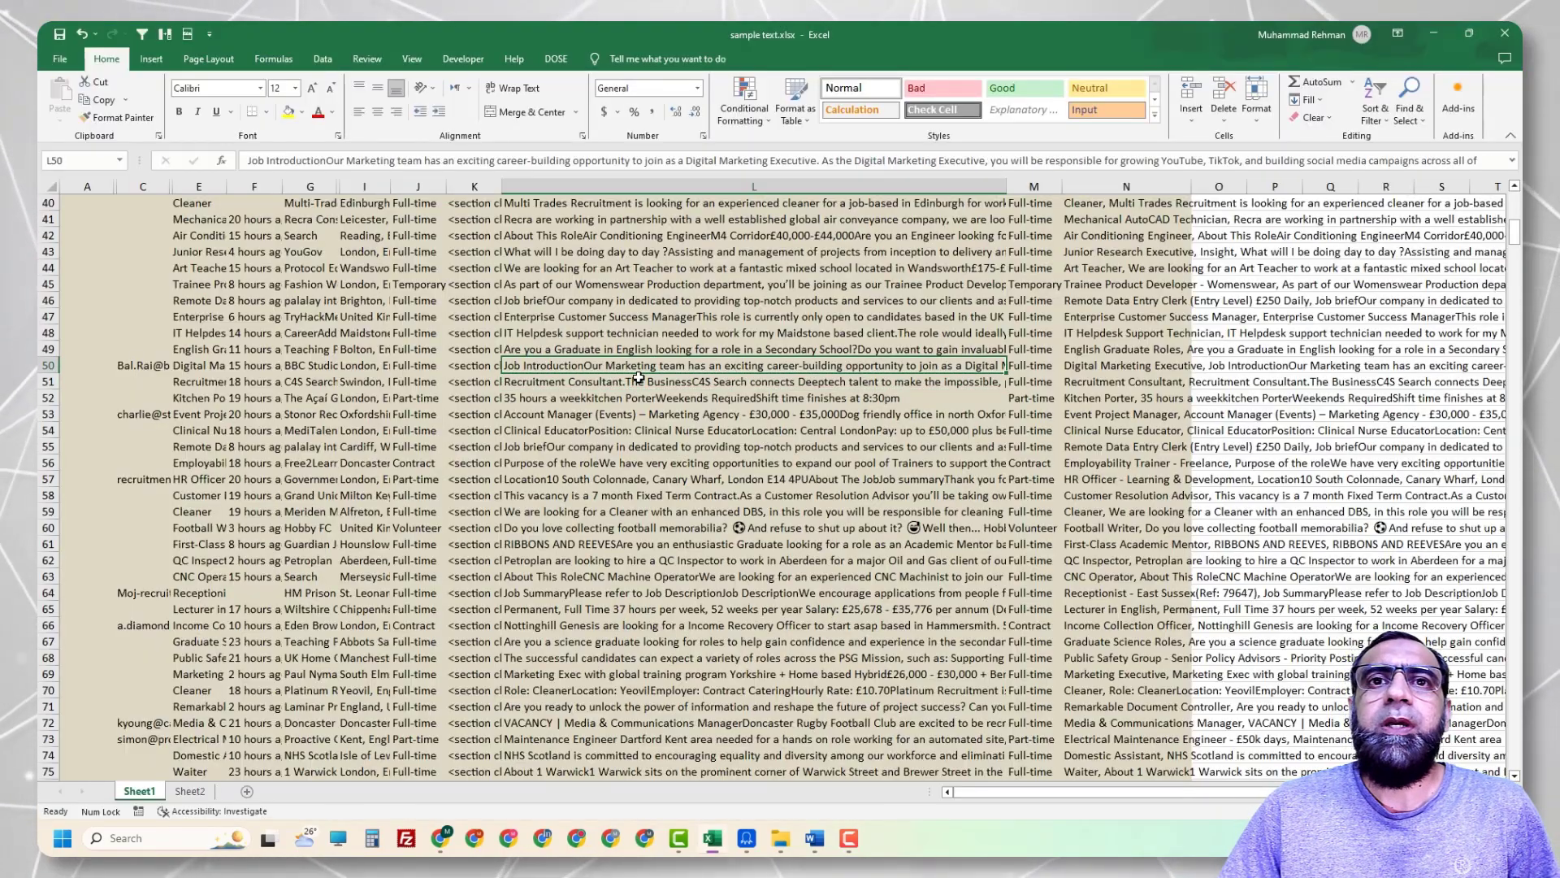
pyautogui.hotkey('ctrl', 'Up')
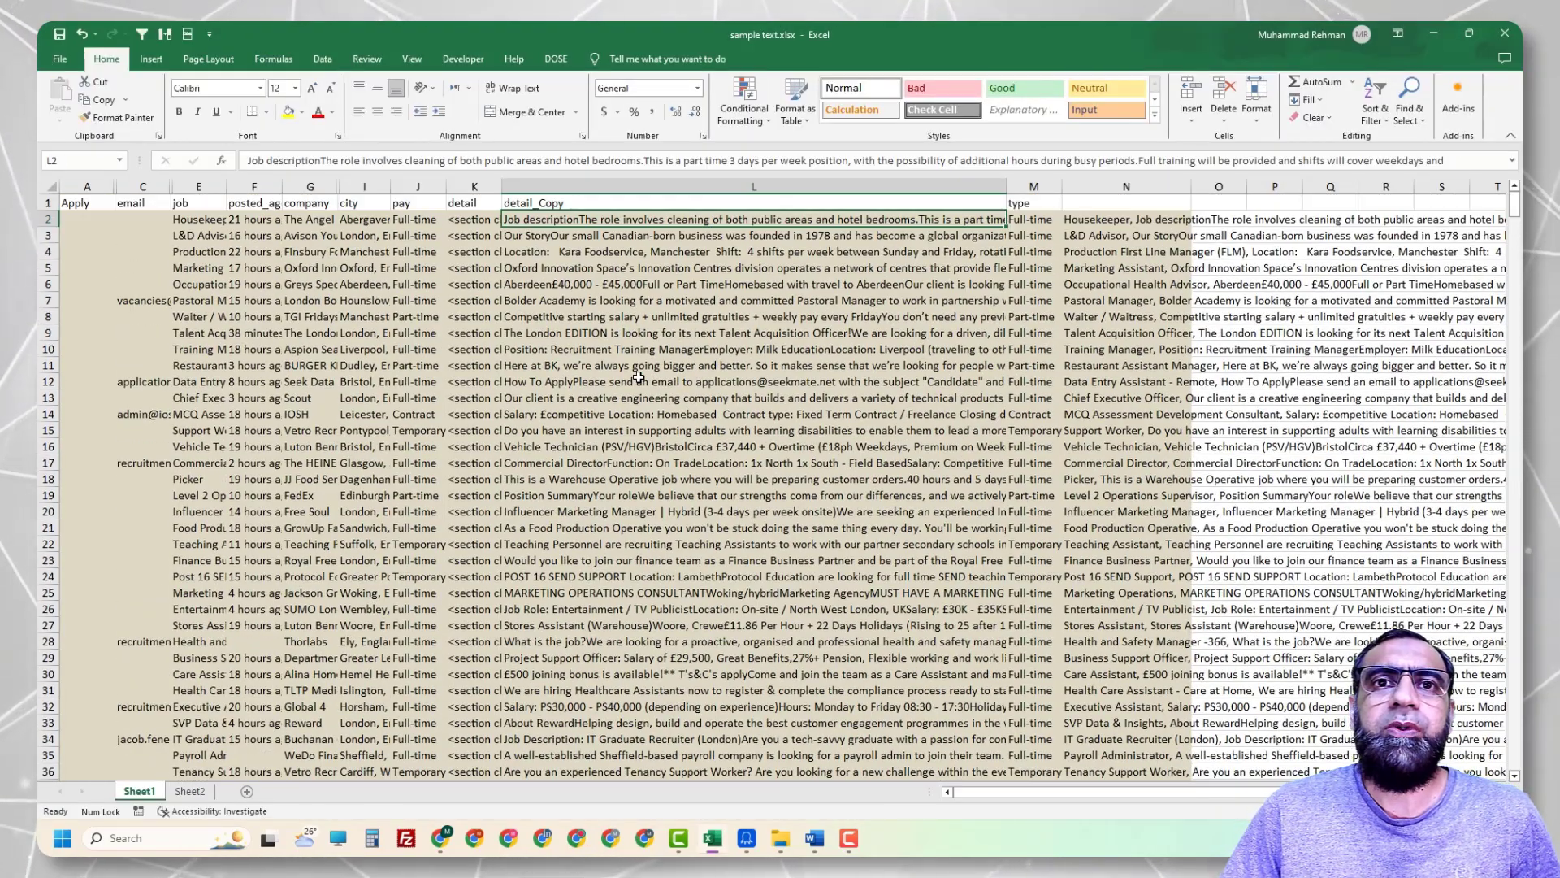
pyautogui.hotkey('ctrl', 'shift', 'Down')
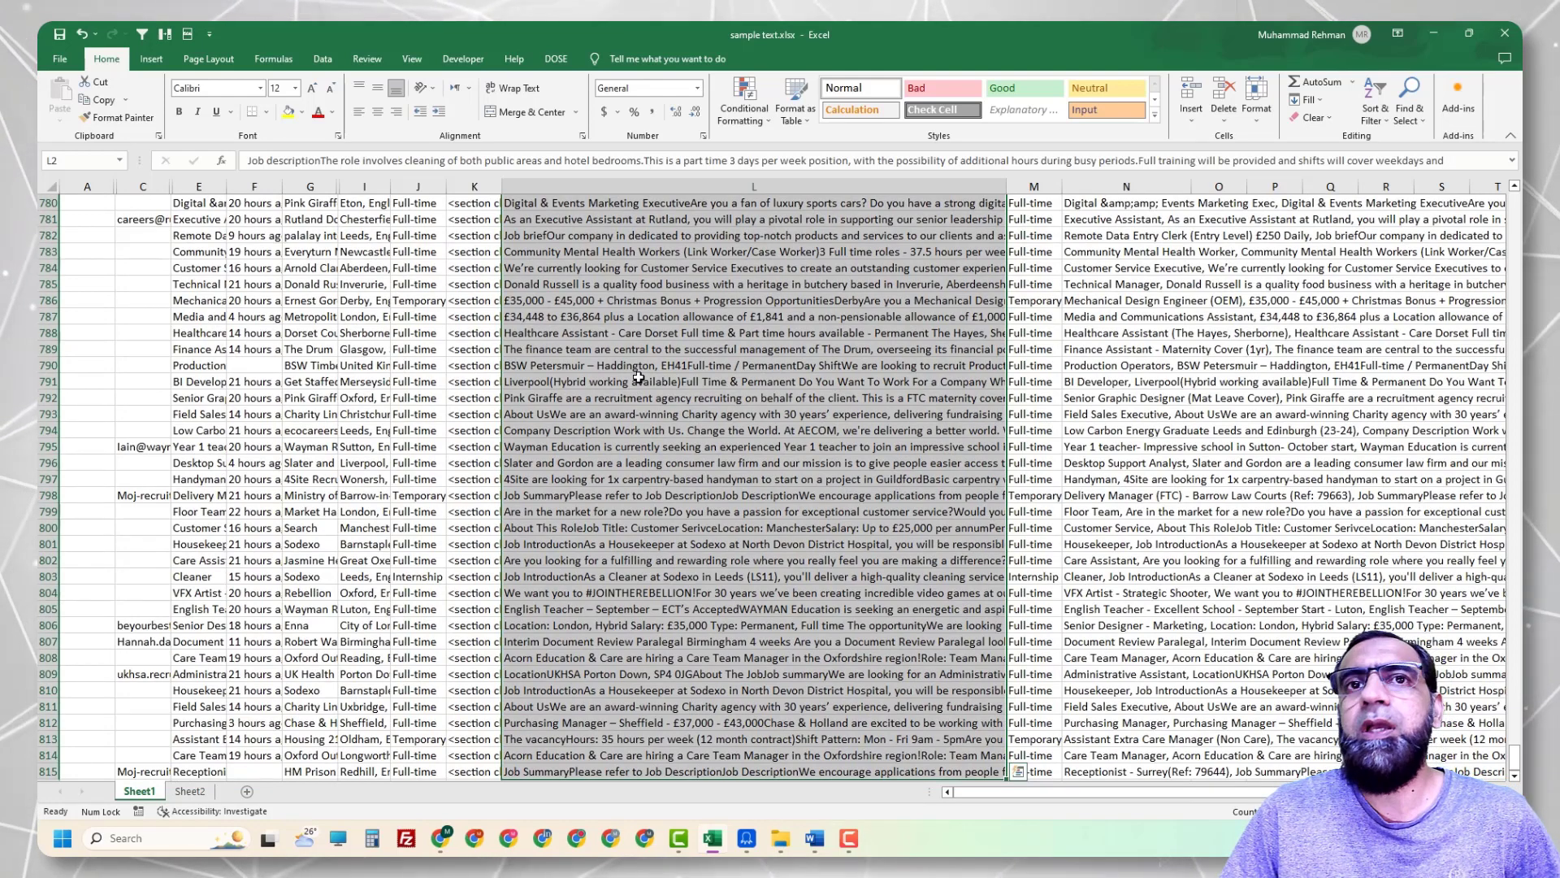
pyautogui.hotkey('ctrl', 'shift', 'Up')
pyautogui.press('Down')
pyautogui.press('Down')
pyautogui.press('Down')
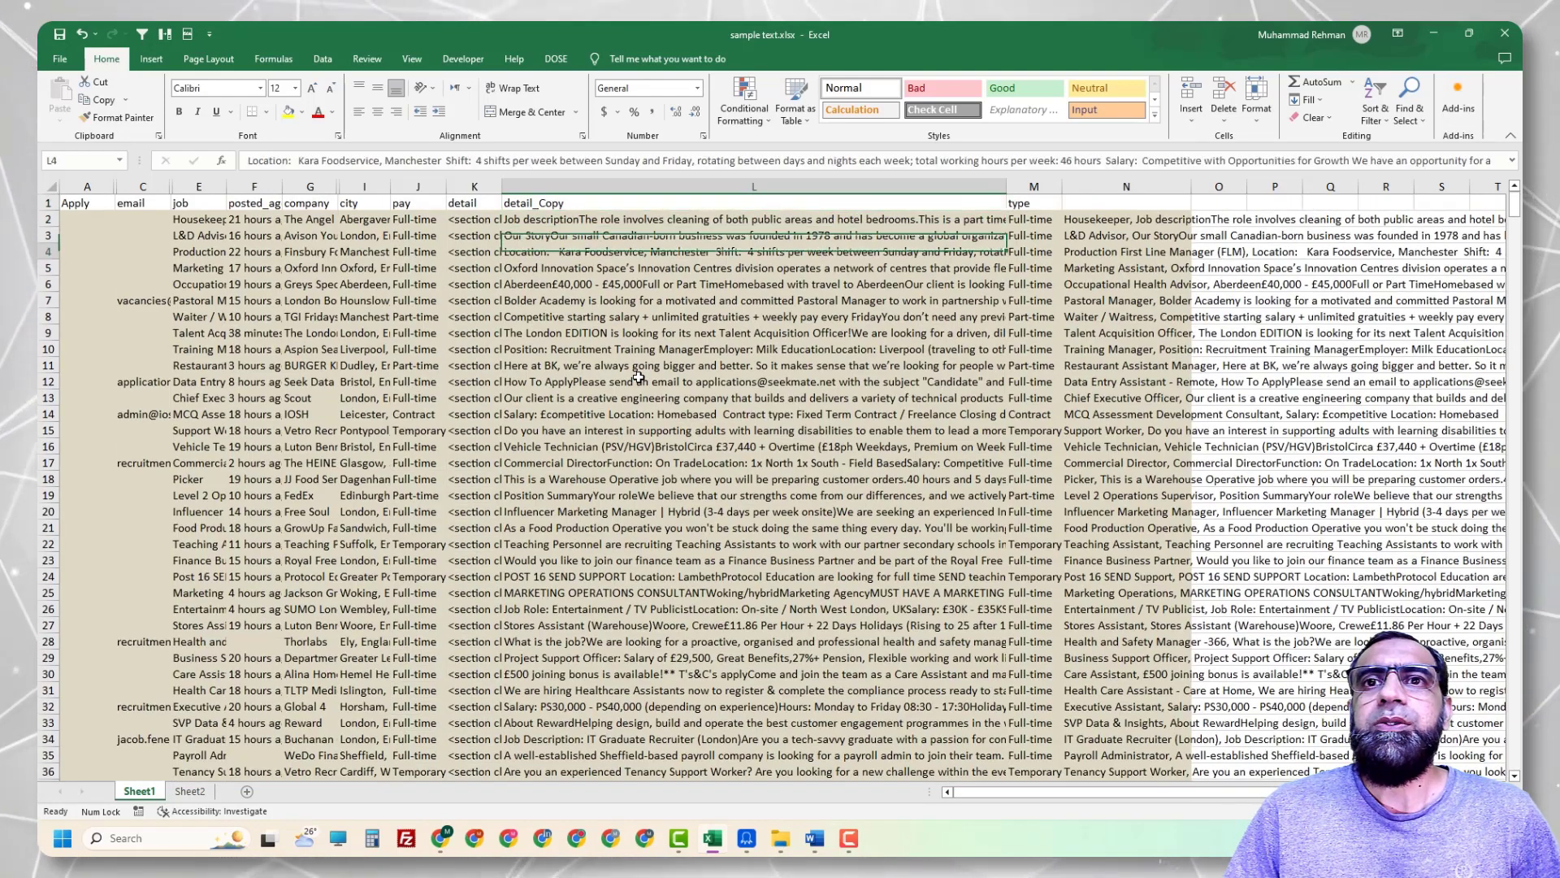
pyautogui.hotkey('ctrl', 'Down')
pyautogui.press('Up')
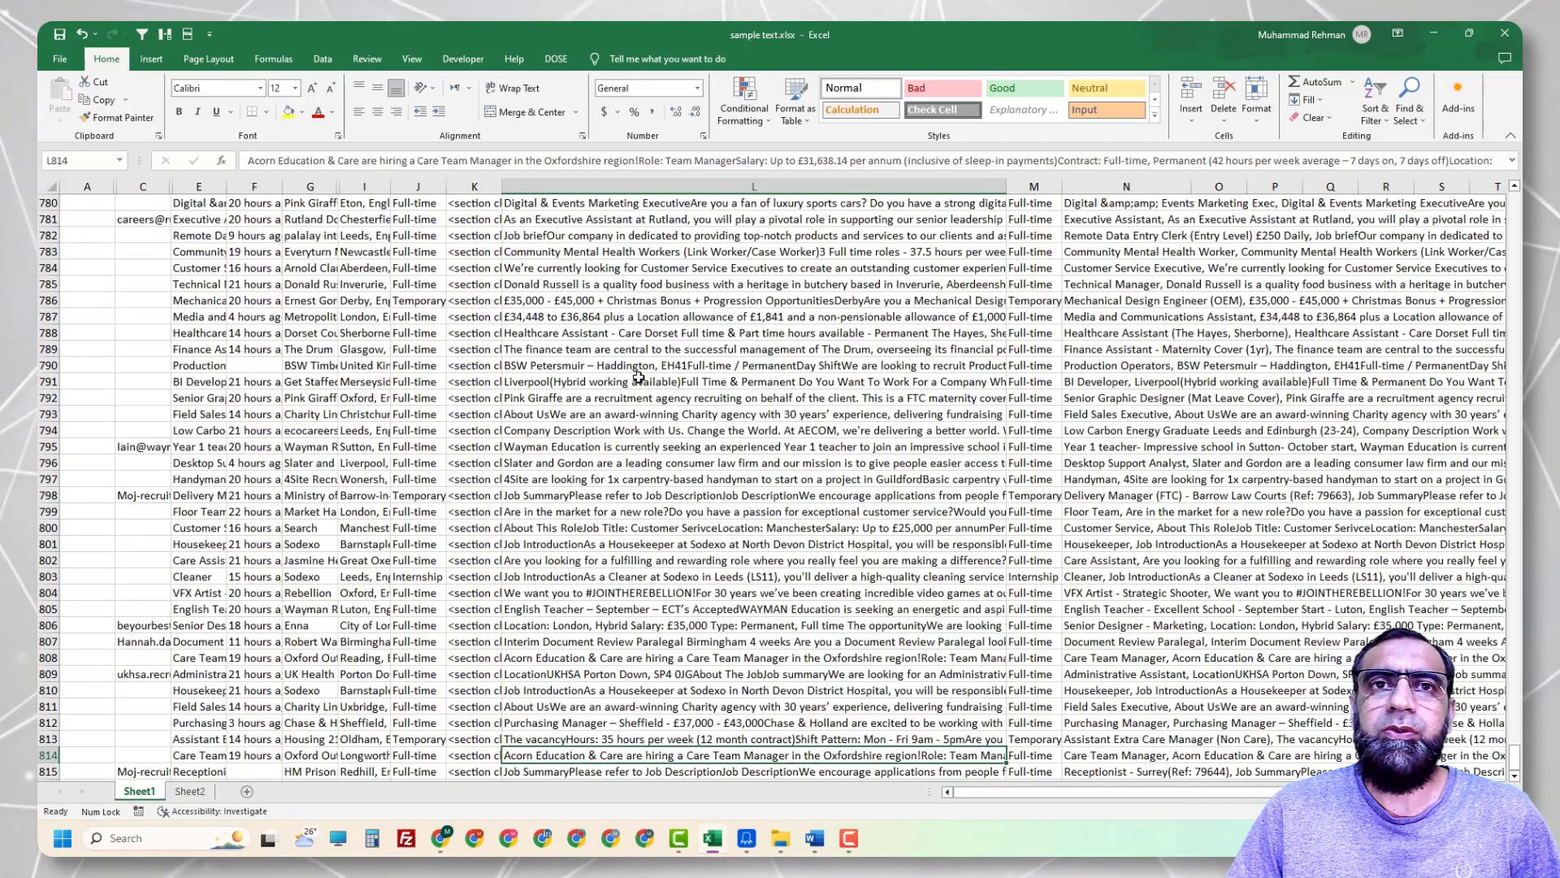
# Switch to the Octoparse website in the browser and view its pricing page, examining the Free Plan
pyautogui.hotkey('alt', 'Tab')
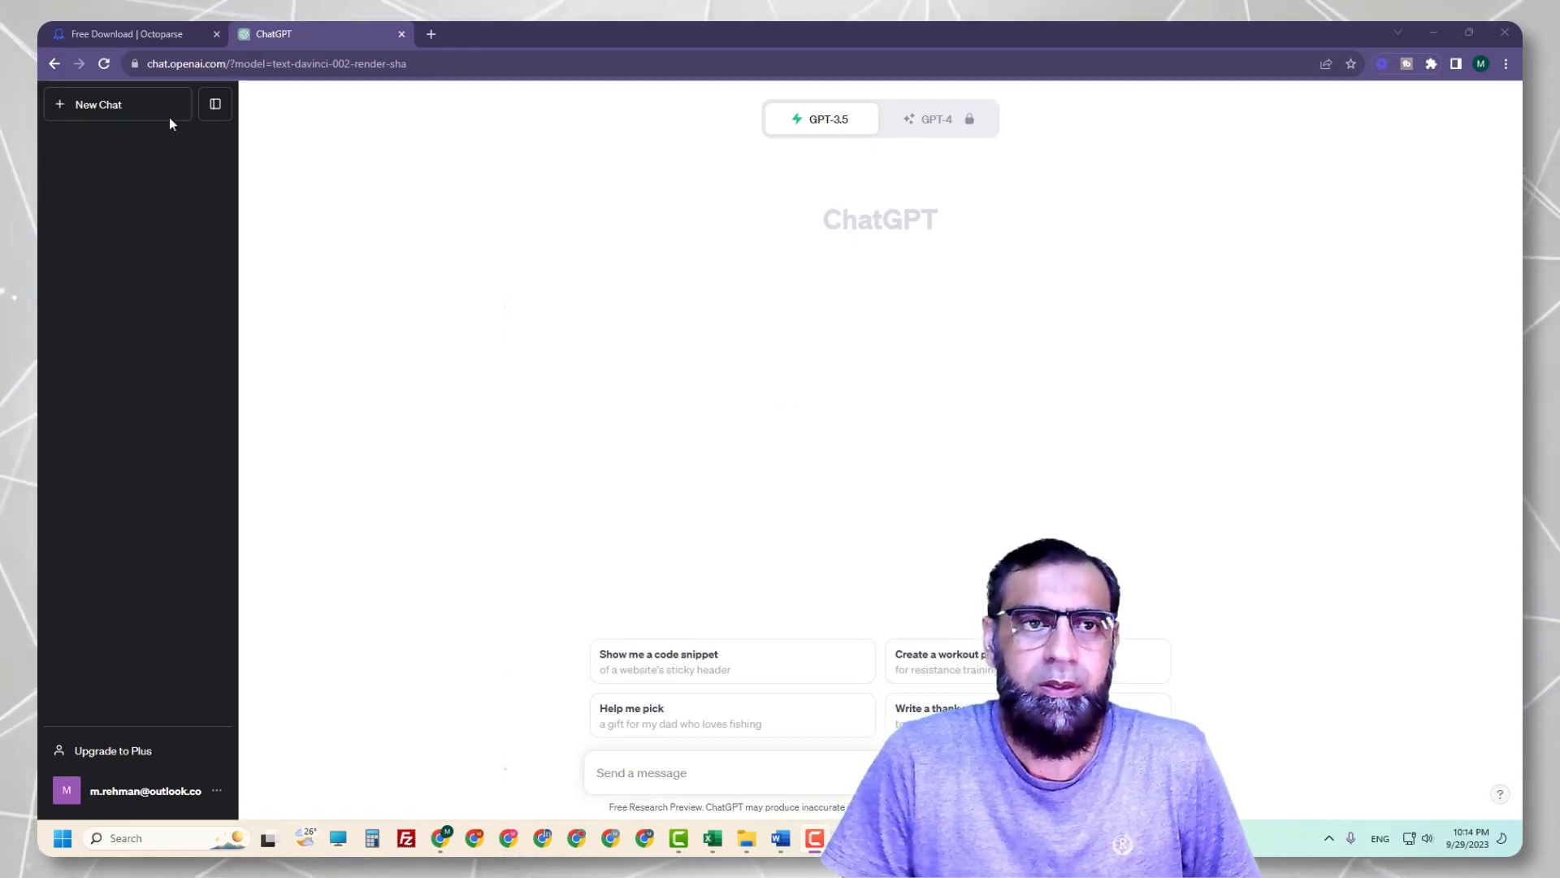
pyautogui.click(176, 37)
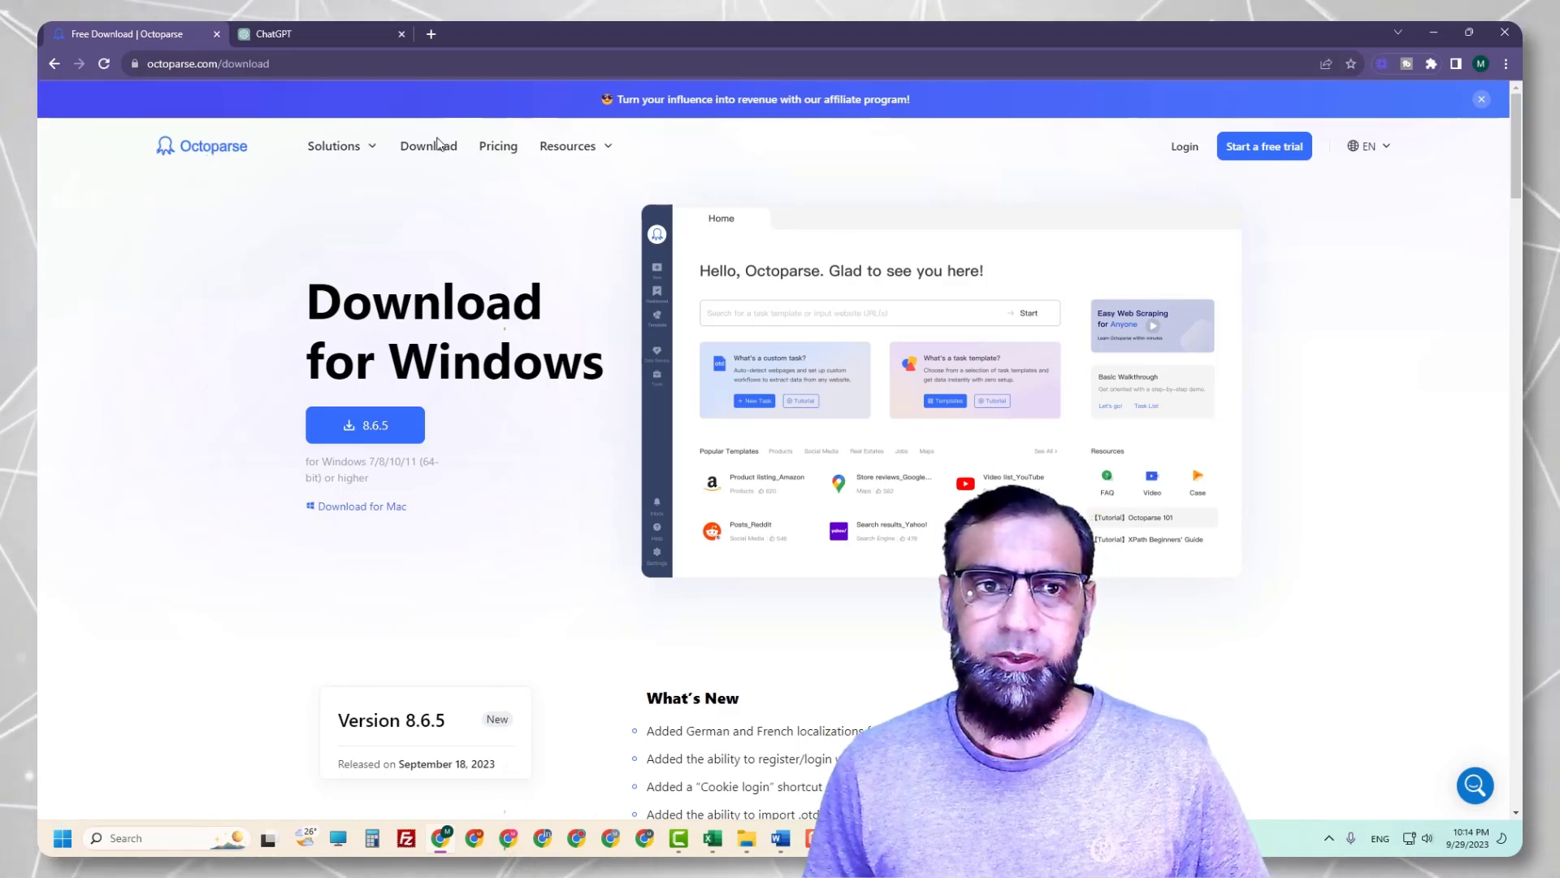
pyautogui.click(498, 146)
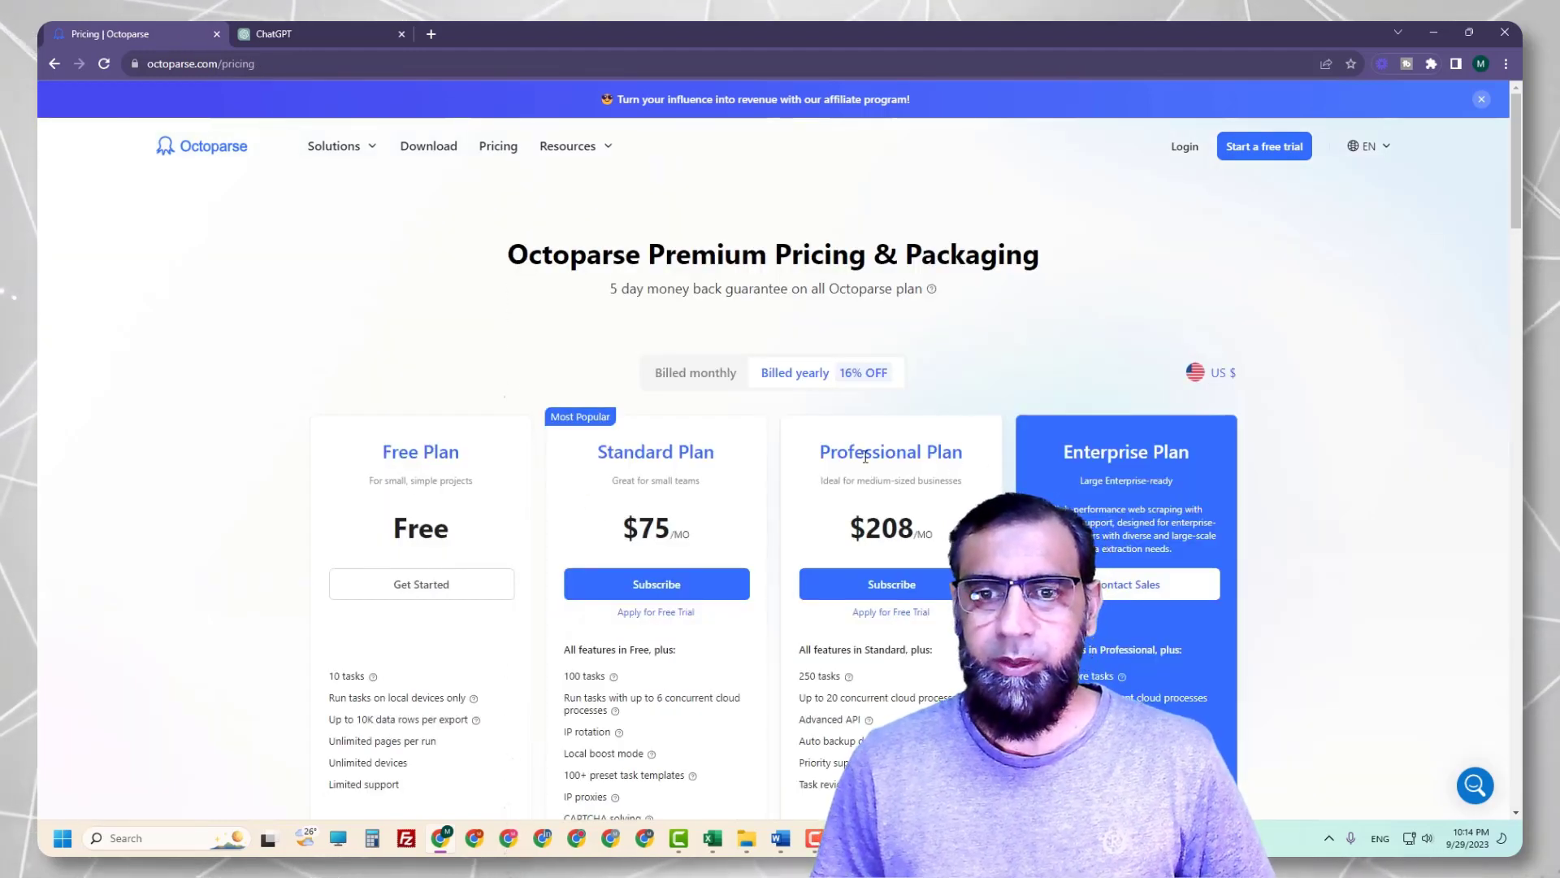
pyautogui.doubleClick(401, 452)
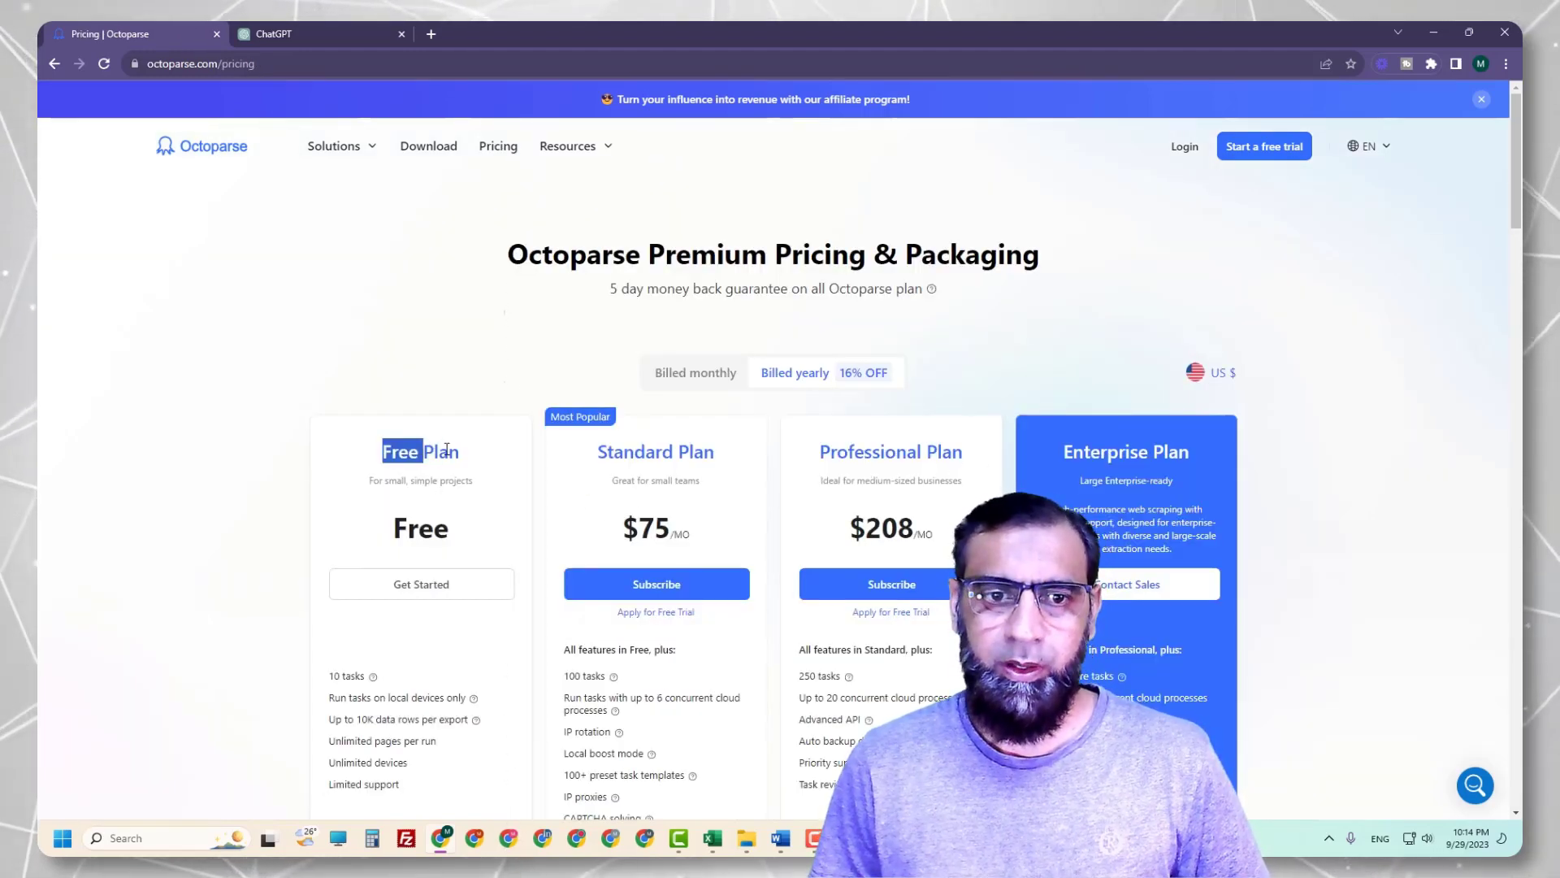
pyautogui.moveTo(447, 452); pyautogui.dragTo(459, 452)
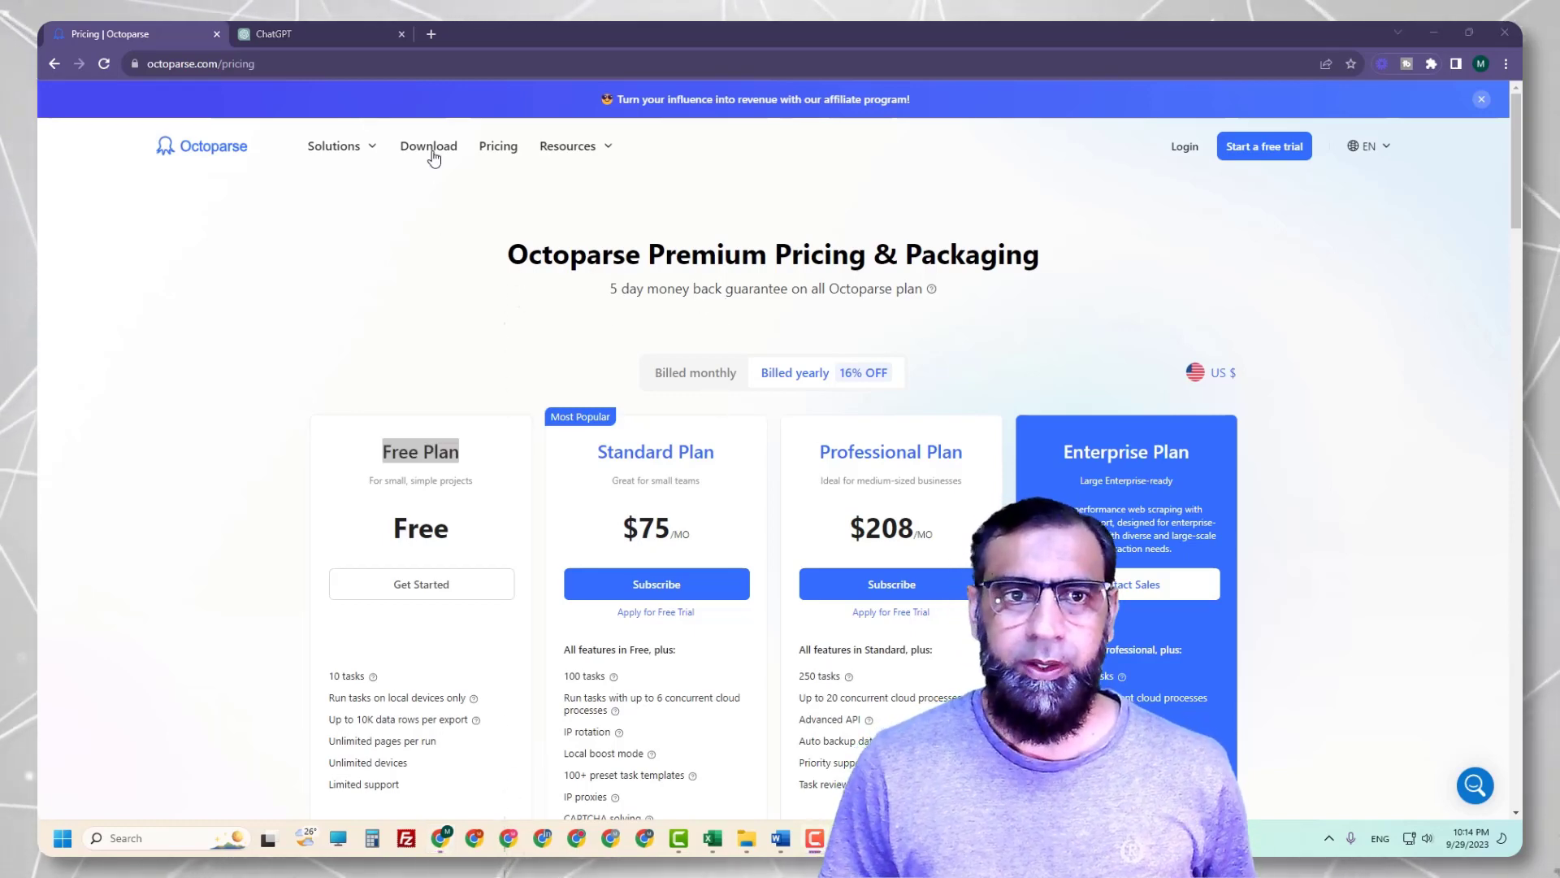
# Open the Octoparse website's Download page, and launch the installed Octoparse 8 desktop application
pyautogui.click(430, 147)
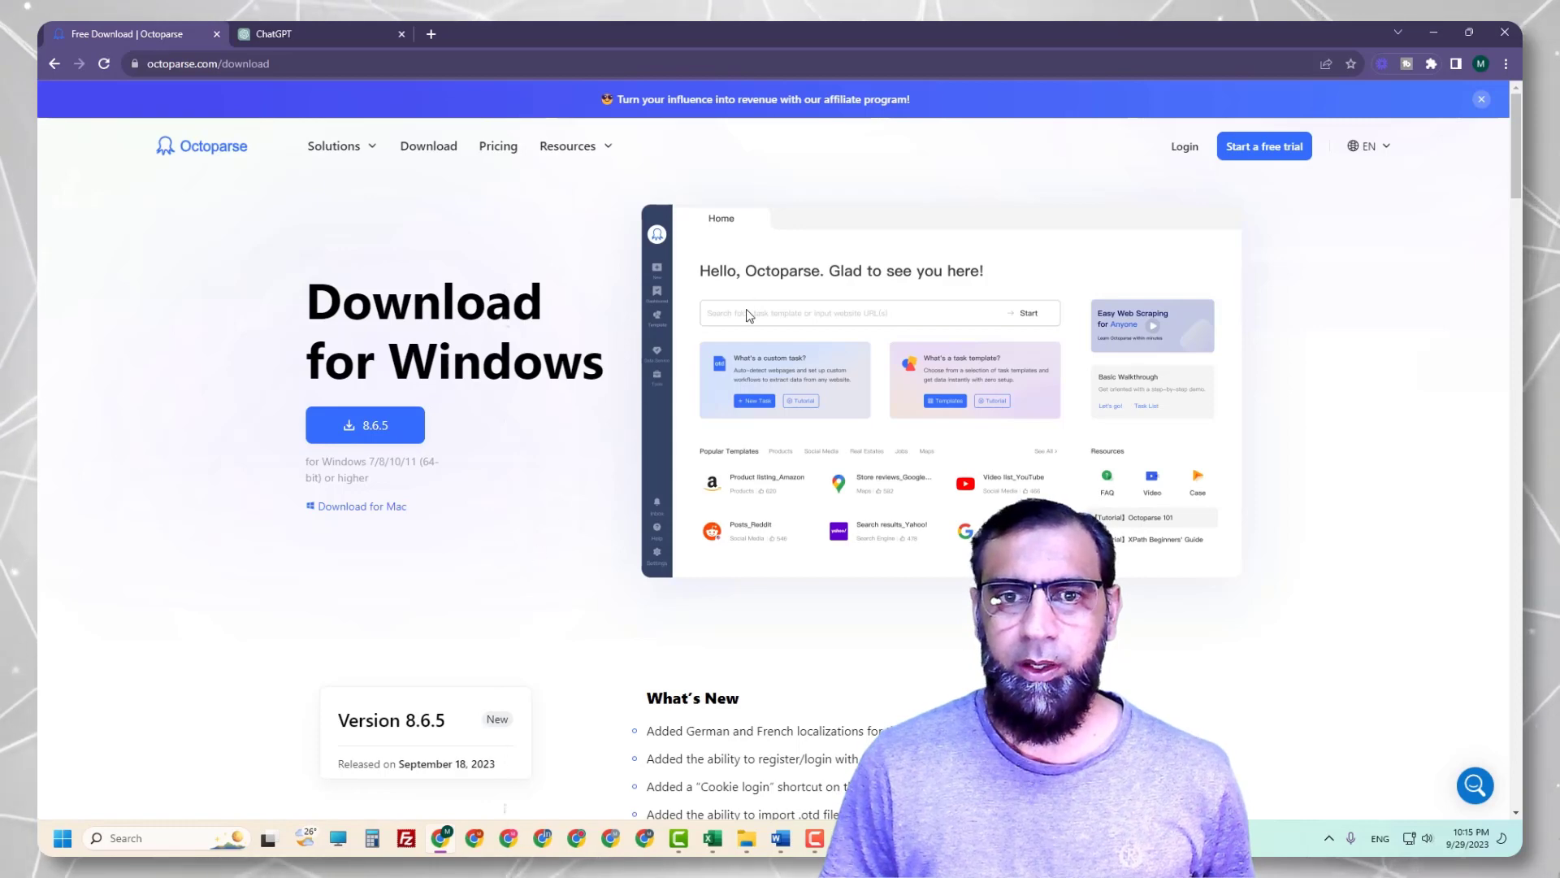
pyautogui.press('super')
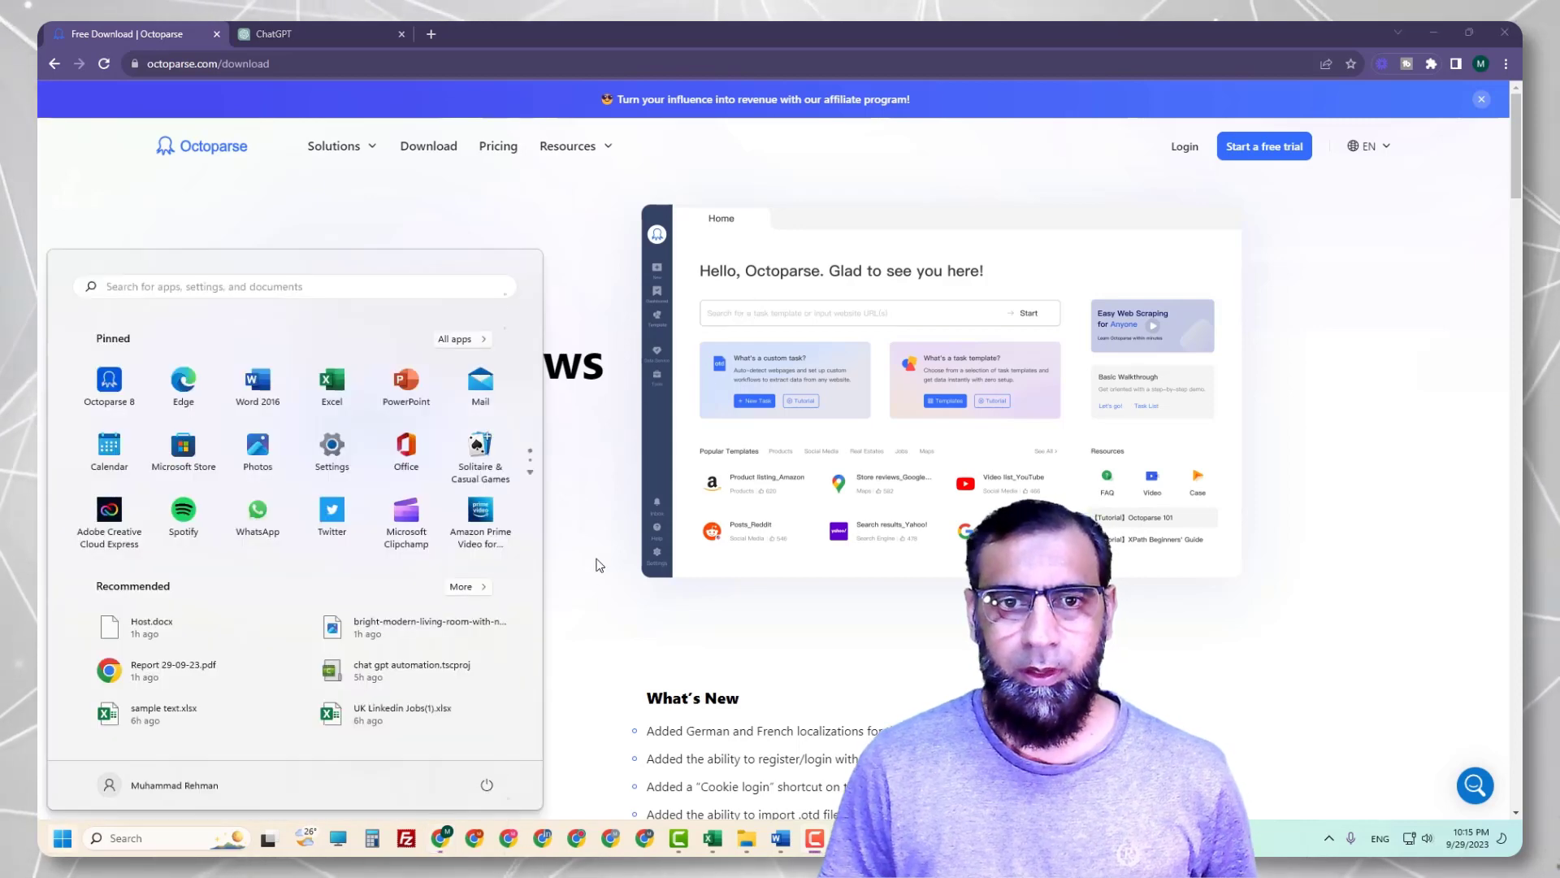
pyautogui.click(108, 381)
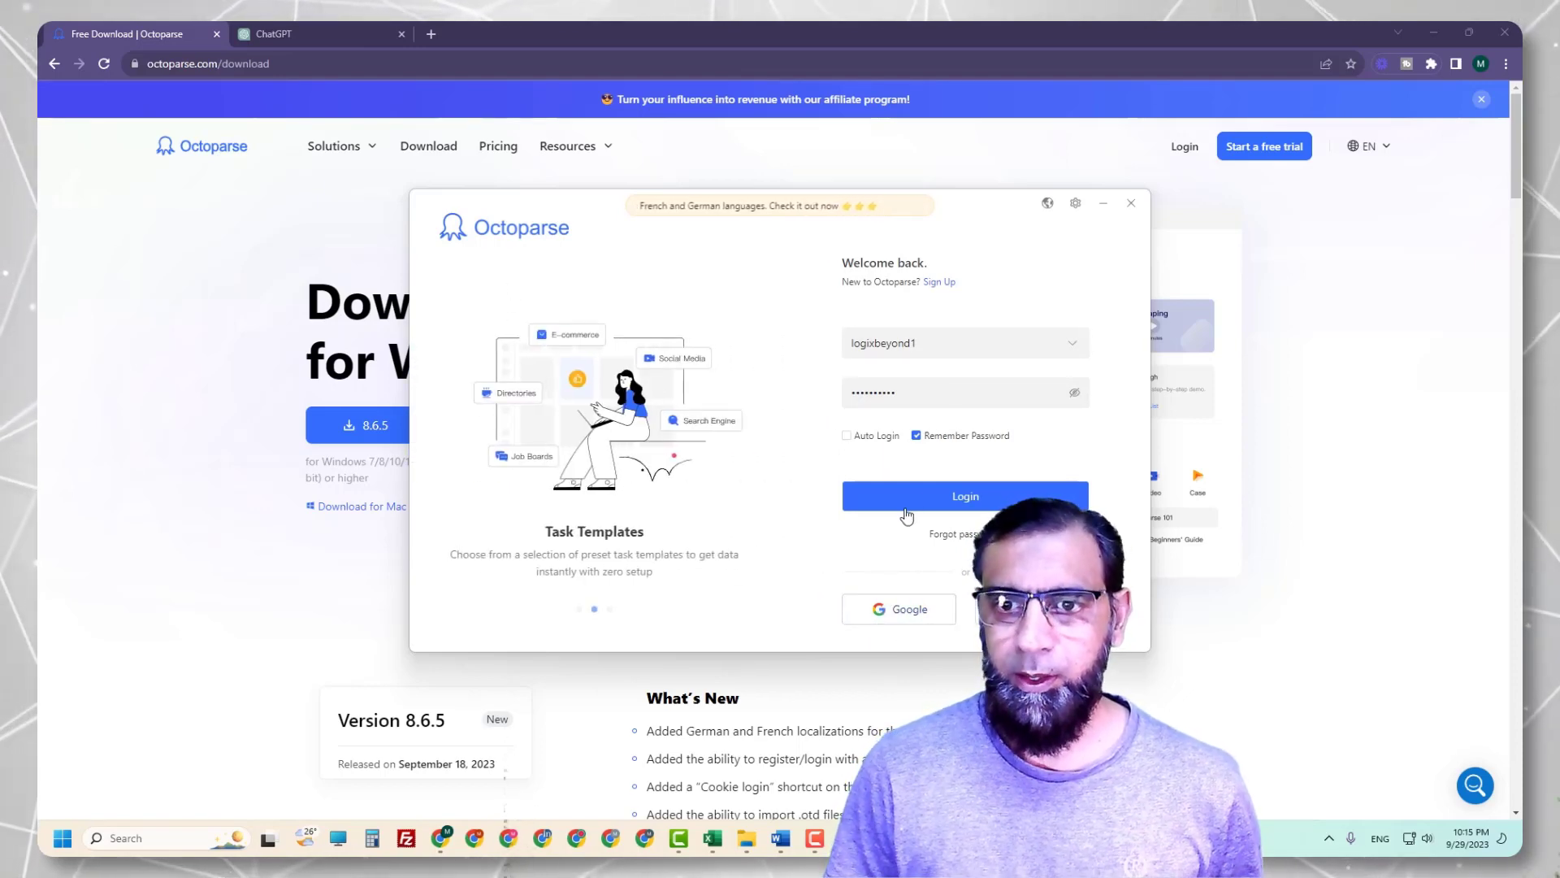
# Sign in to Octoparse with the first listed Google account, always allow its links to open the app, and switch to the Octoparse window
pyautogui.click(932, 342)
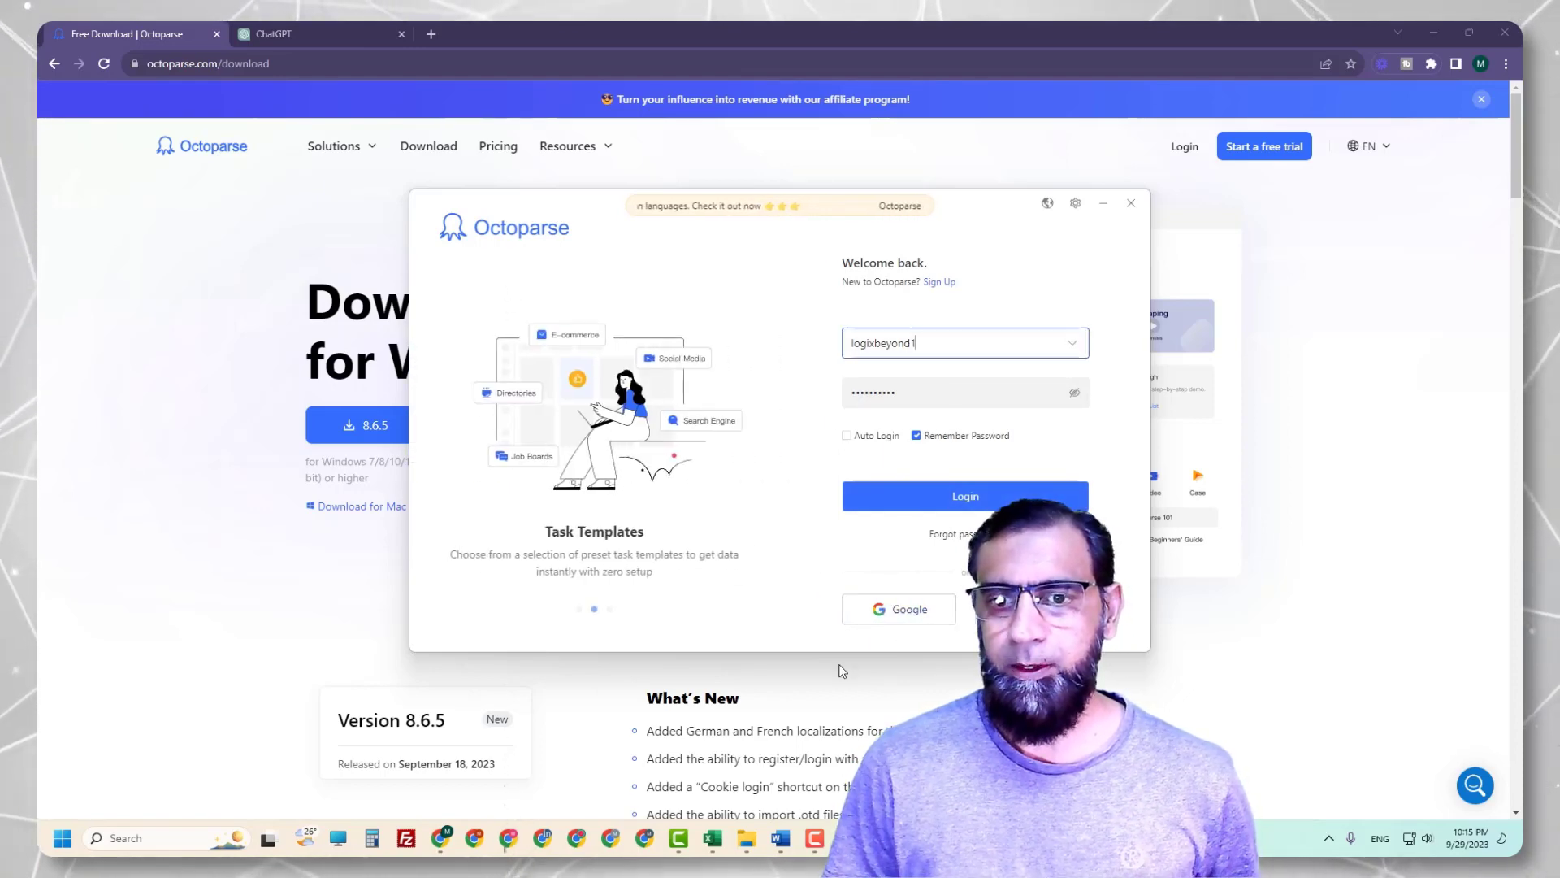
pyautogui.click(900, 609)
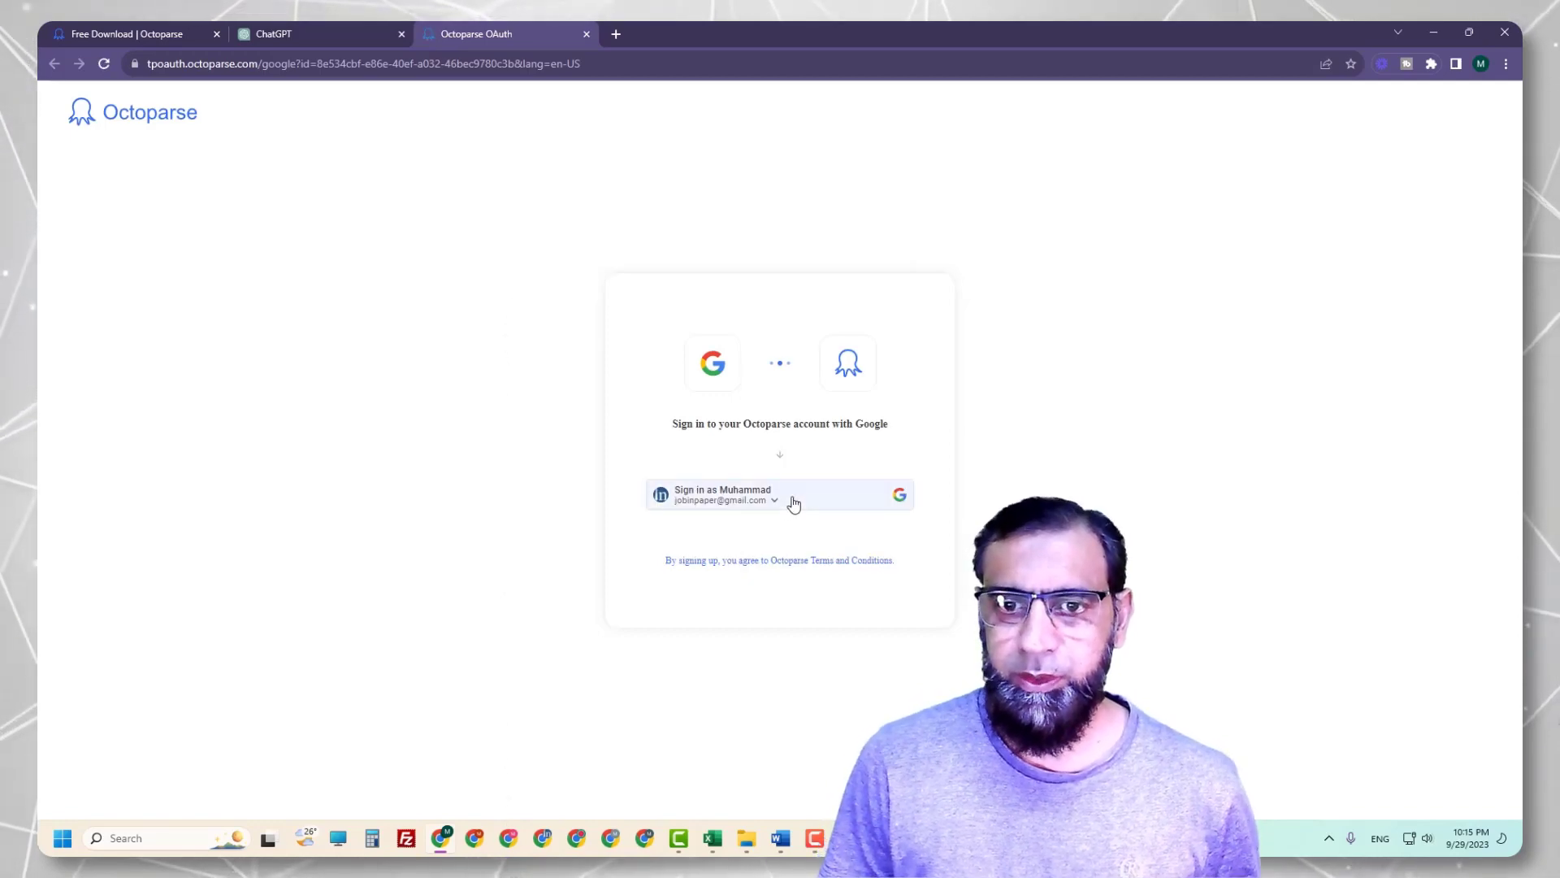
pyautogui.click(738, 504)
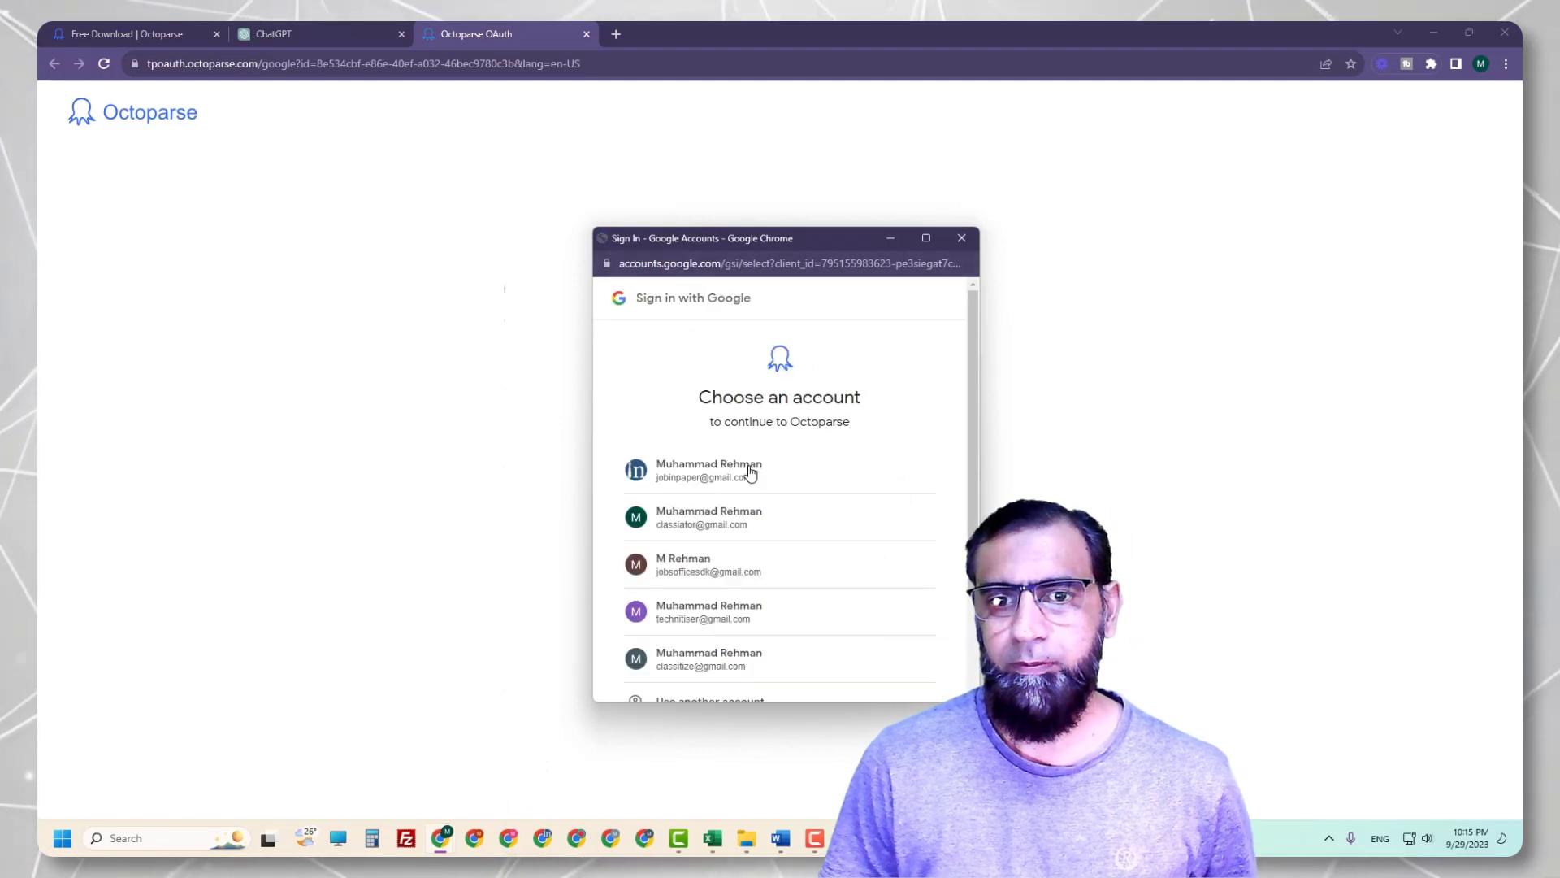
pyautogui.click(691, 472)
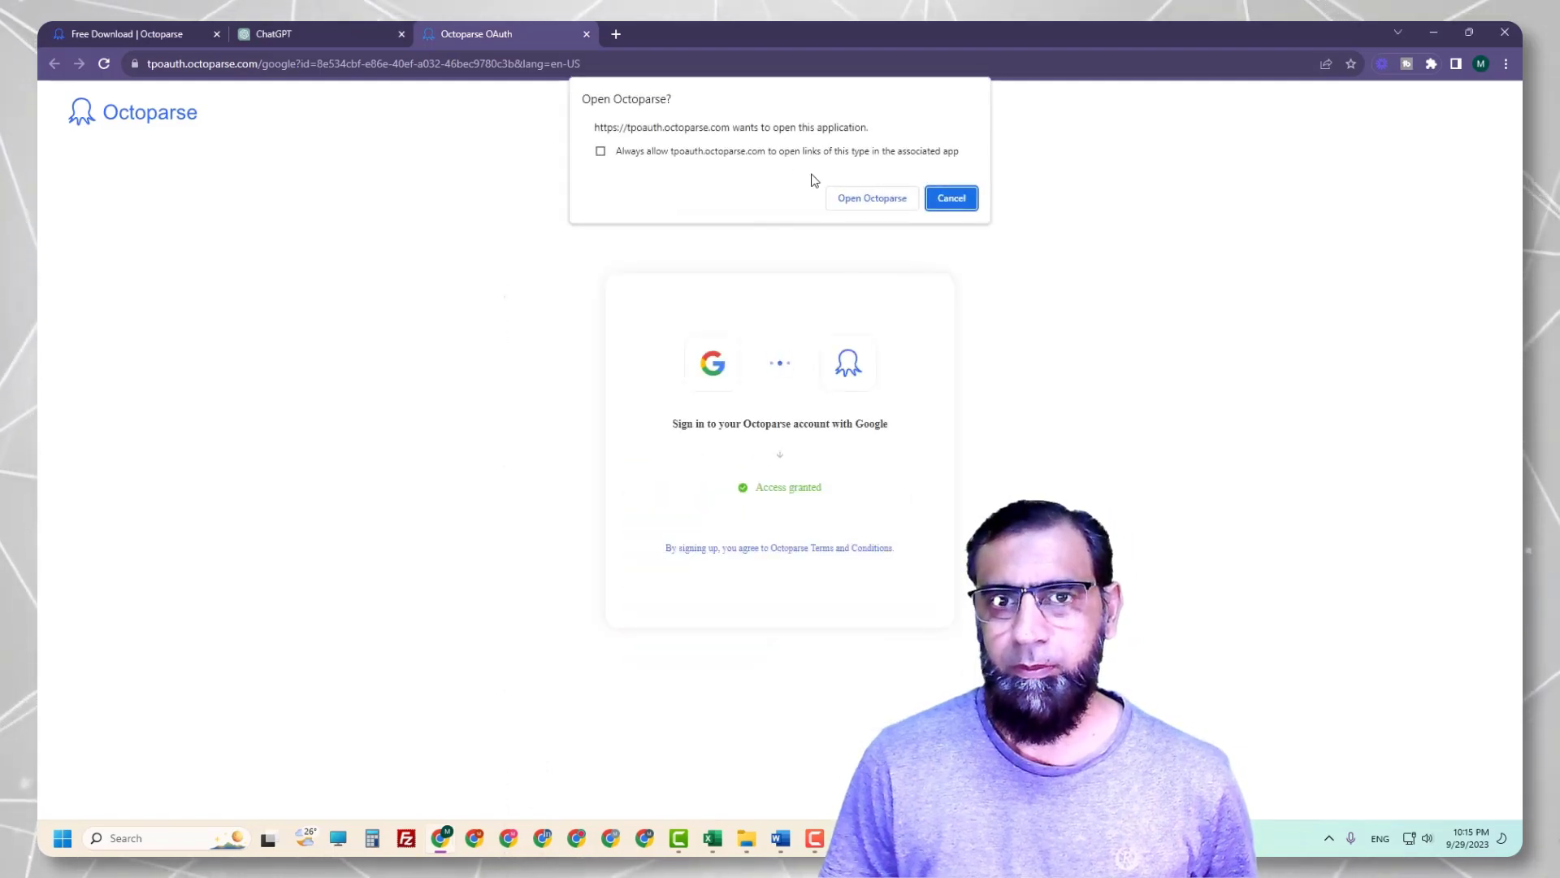
pyautogui.click(600, 151)
pyautogui.click(874, 199)
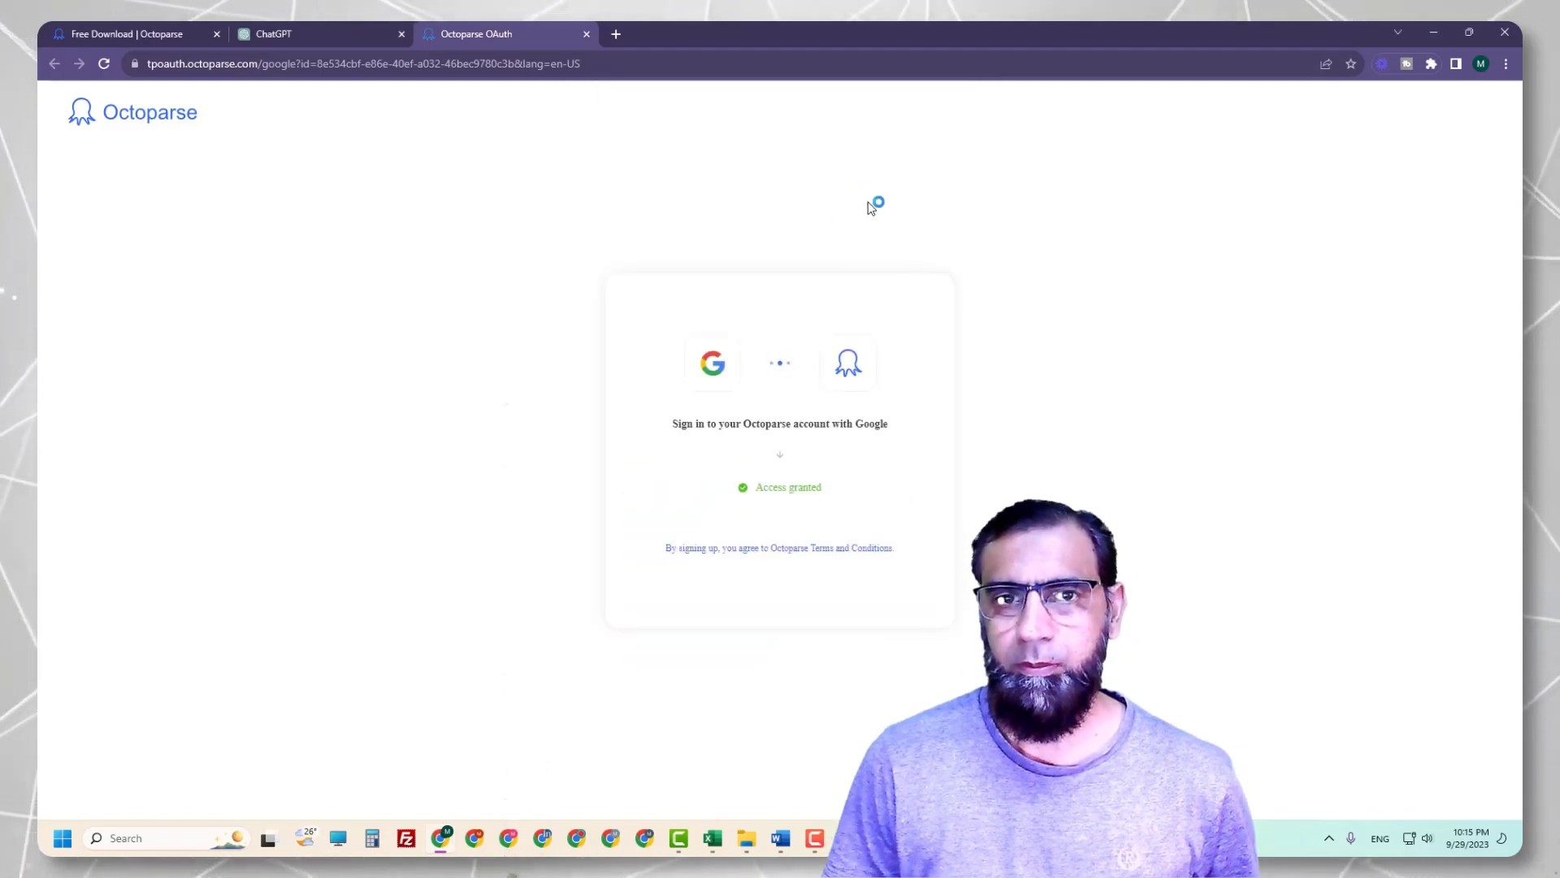
pyautogui.hotkey('alt', 'Tab')
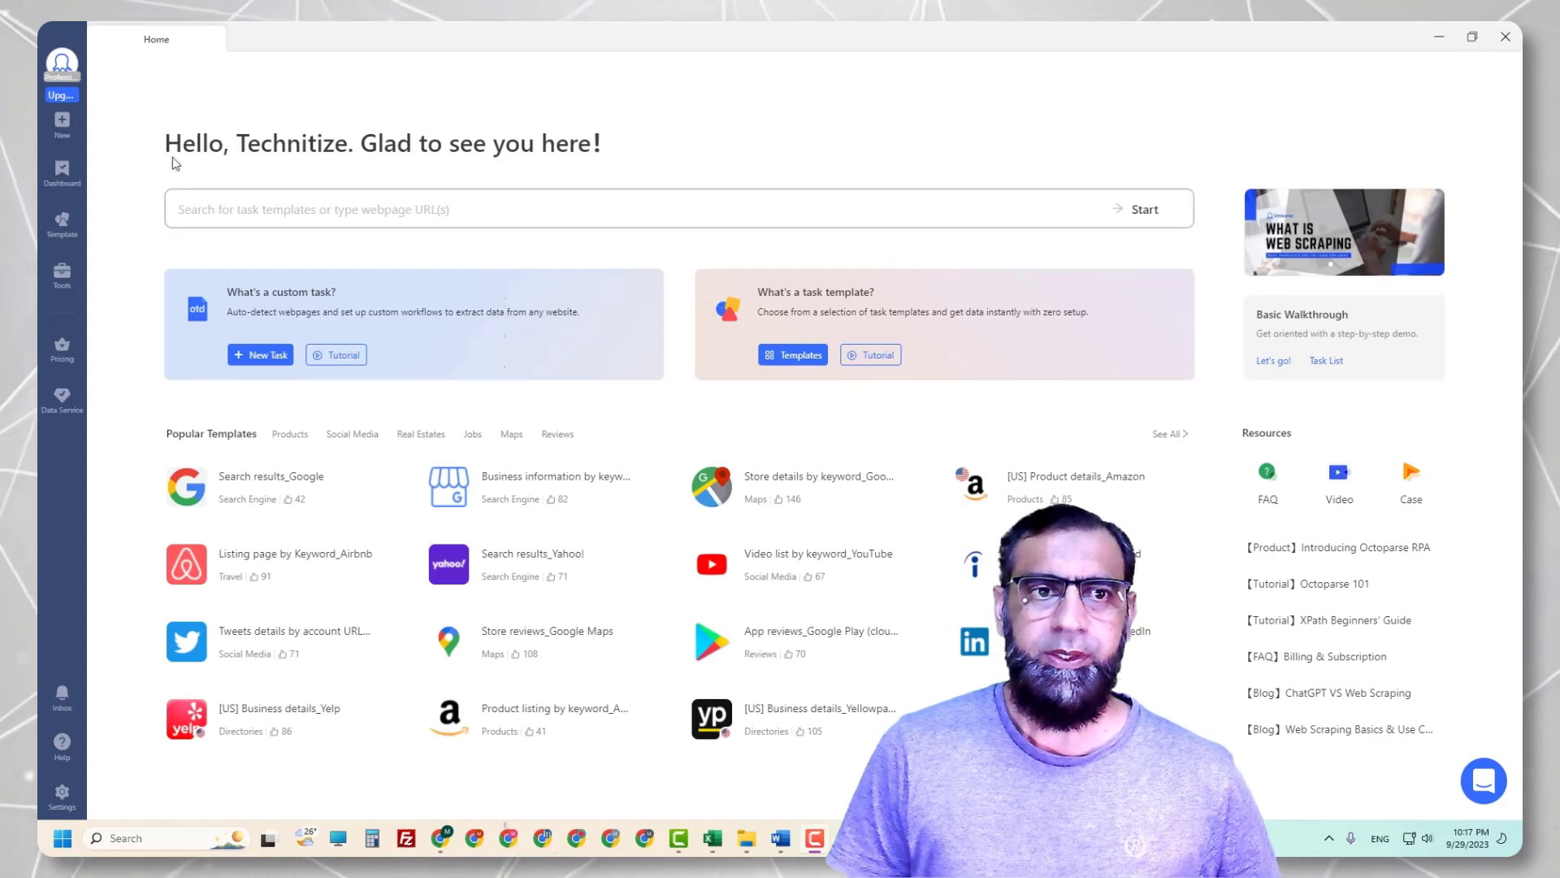
pyautogui.click(64, 132)
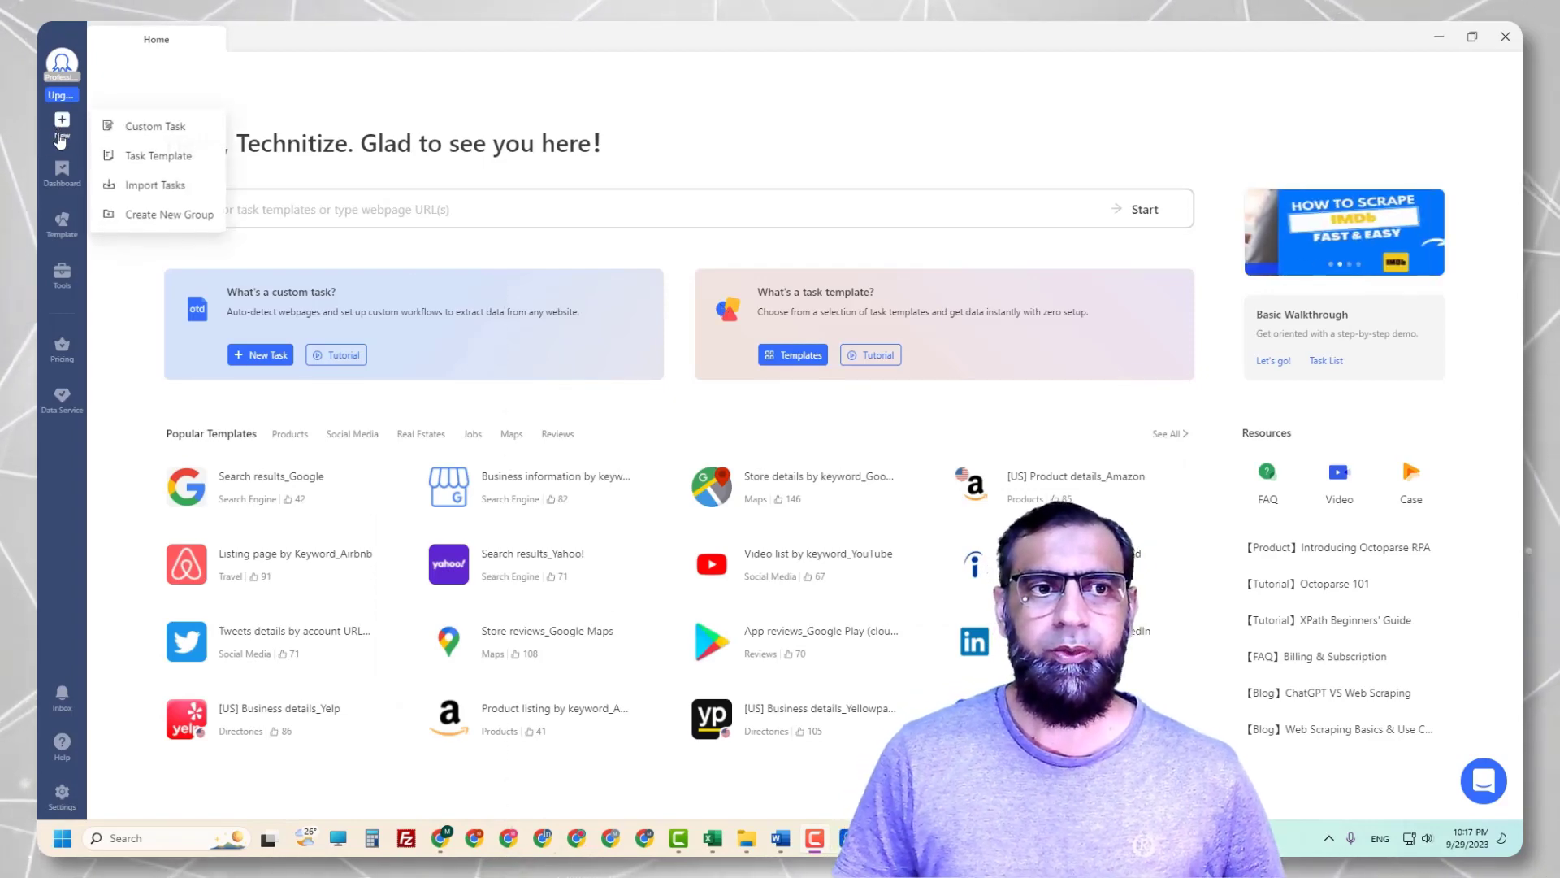
pyautogui.click(157, 128)
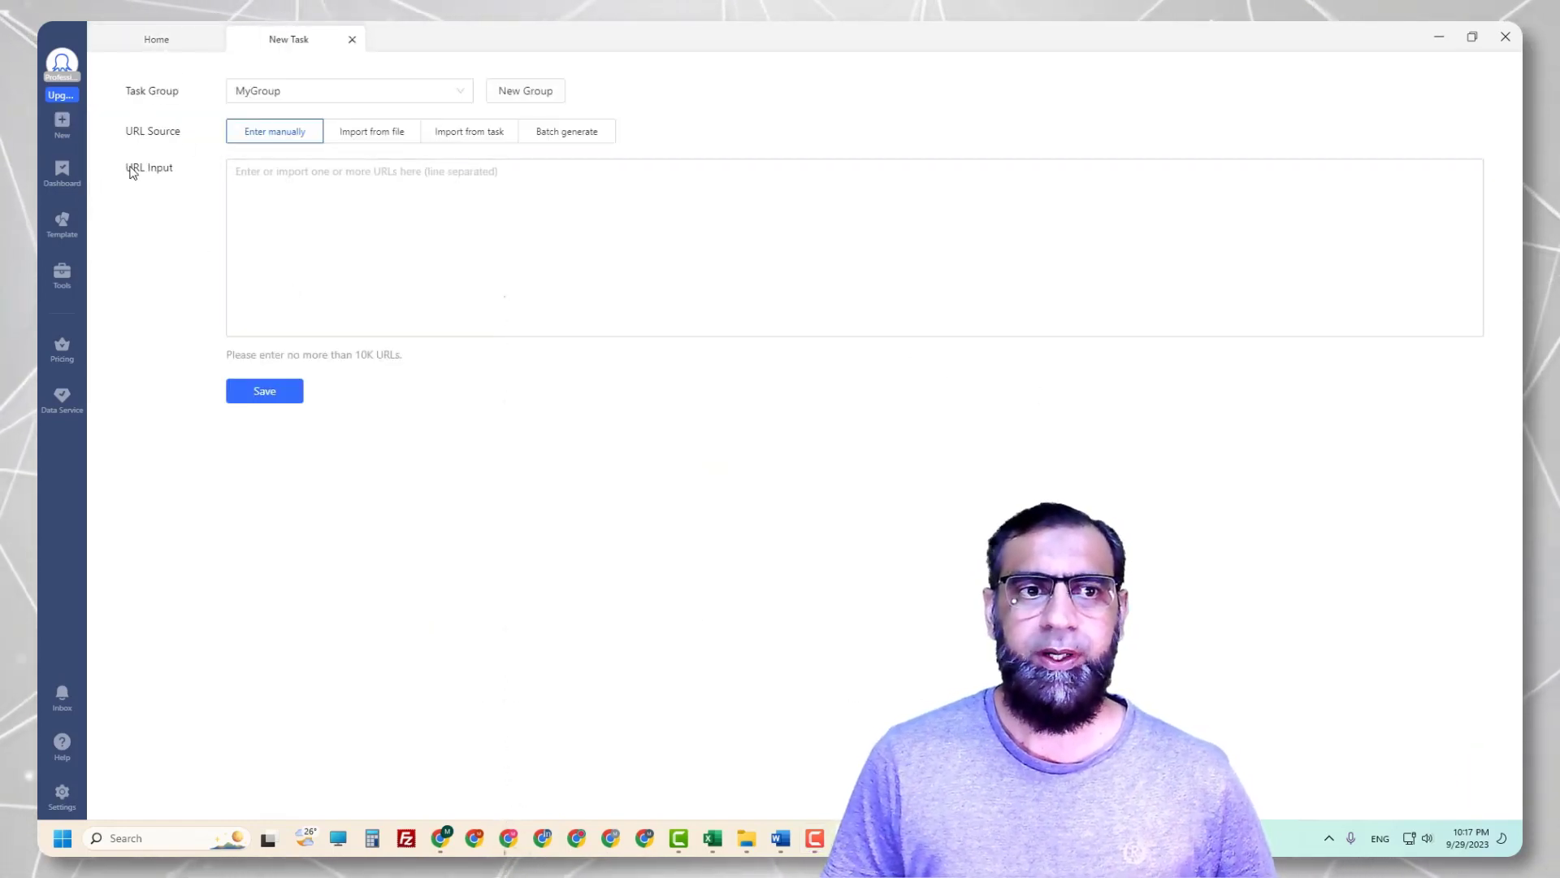
pyautogui.click(303, 185)
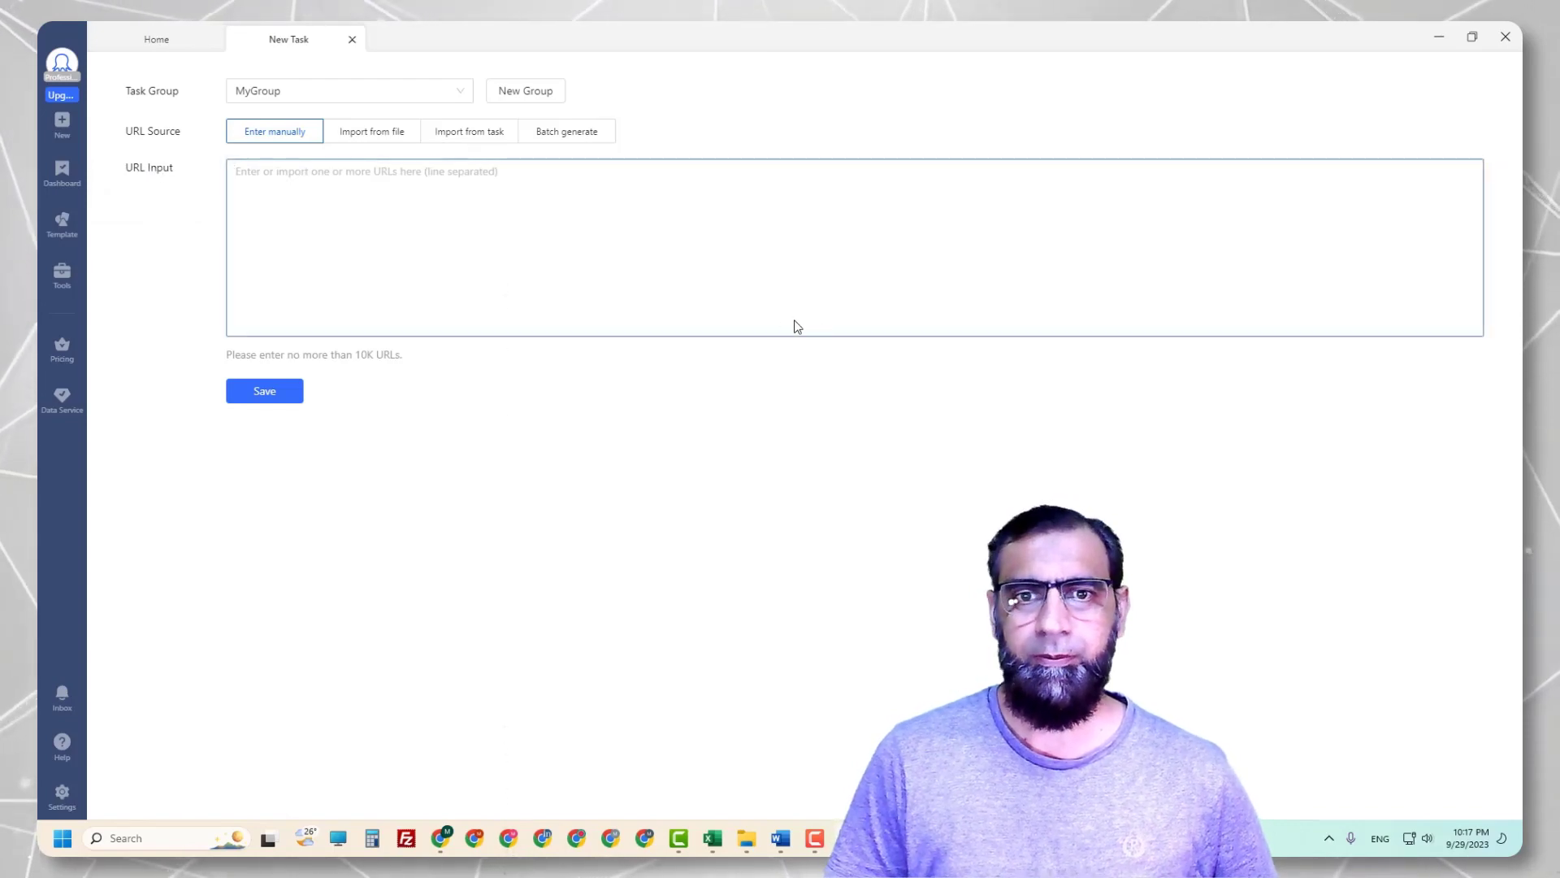
pyautogui.write('https://chat.openai.com/')
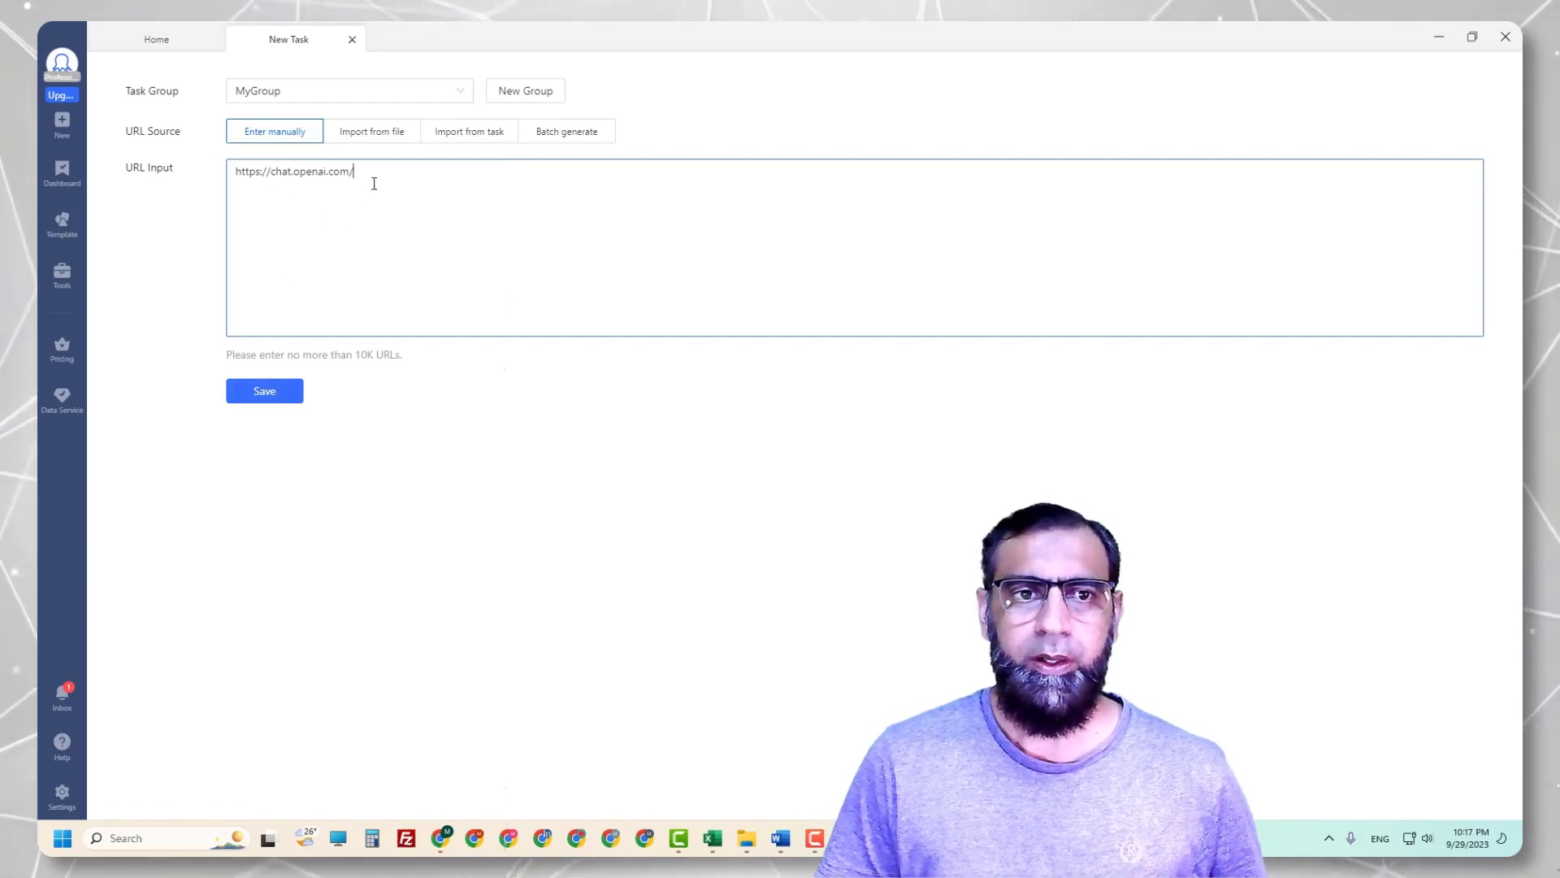
pyautogui.moveTo(372, 177); pyautogui.dragTo(225, 179)
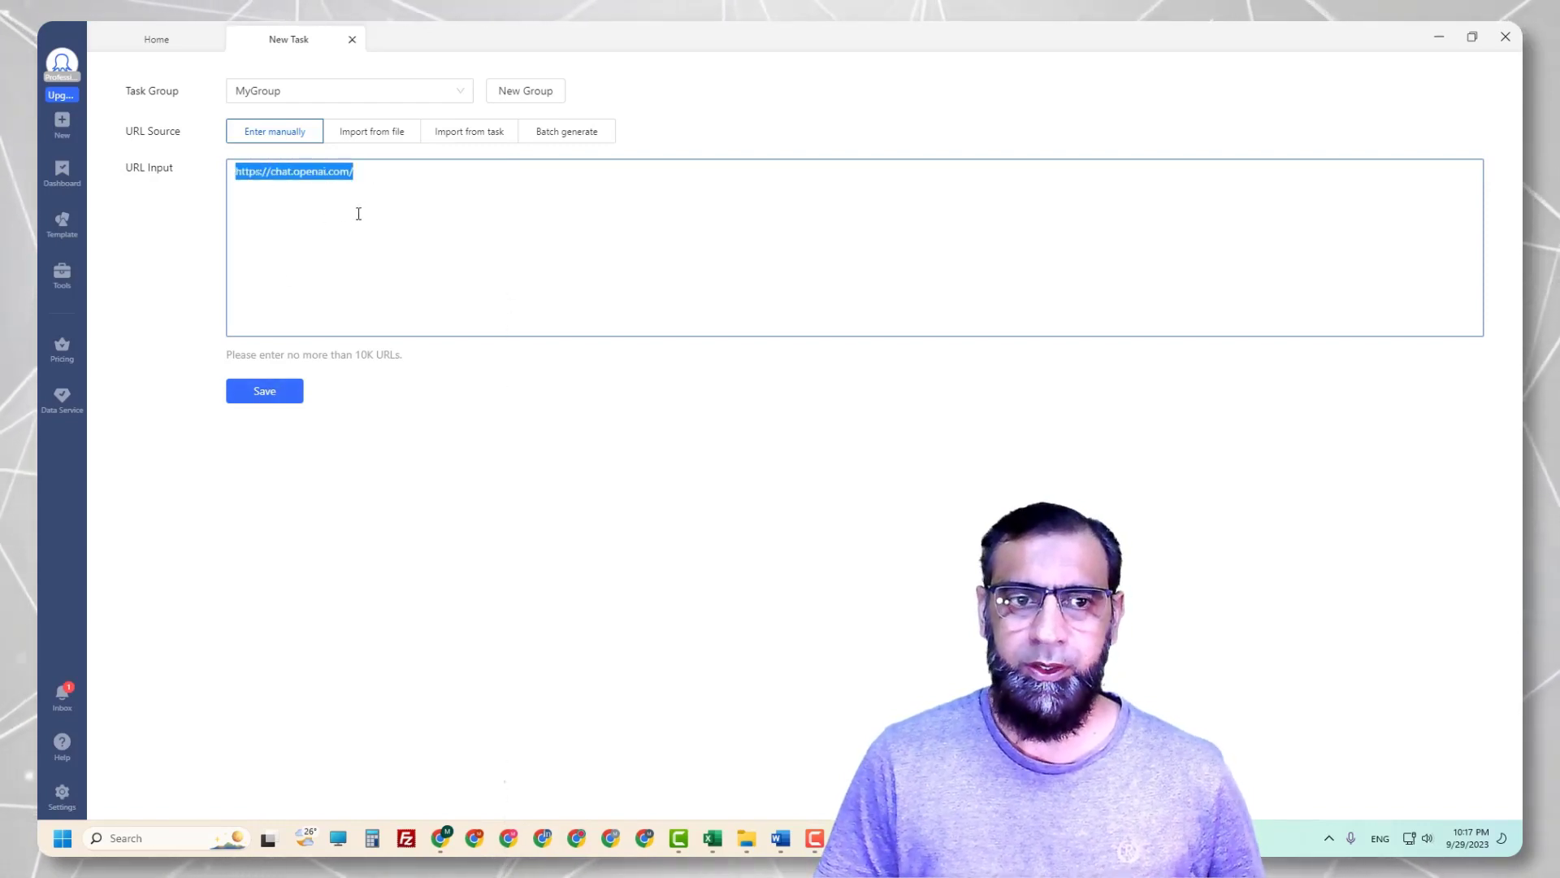
pyautogui.click(378, 186)
pyautogui.moveTo(436, 181); pyautogui.dragTo(205, 171)
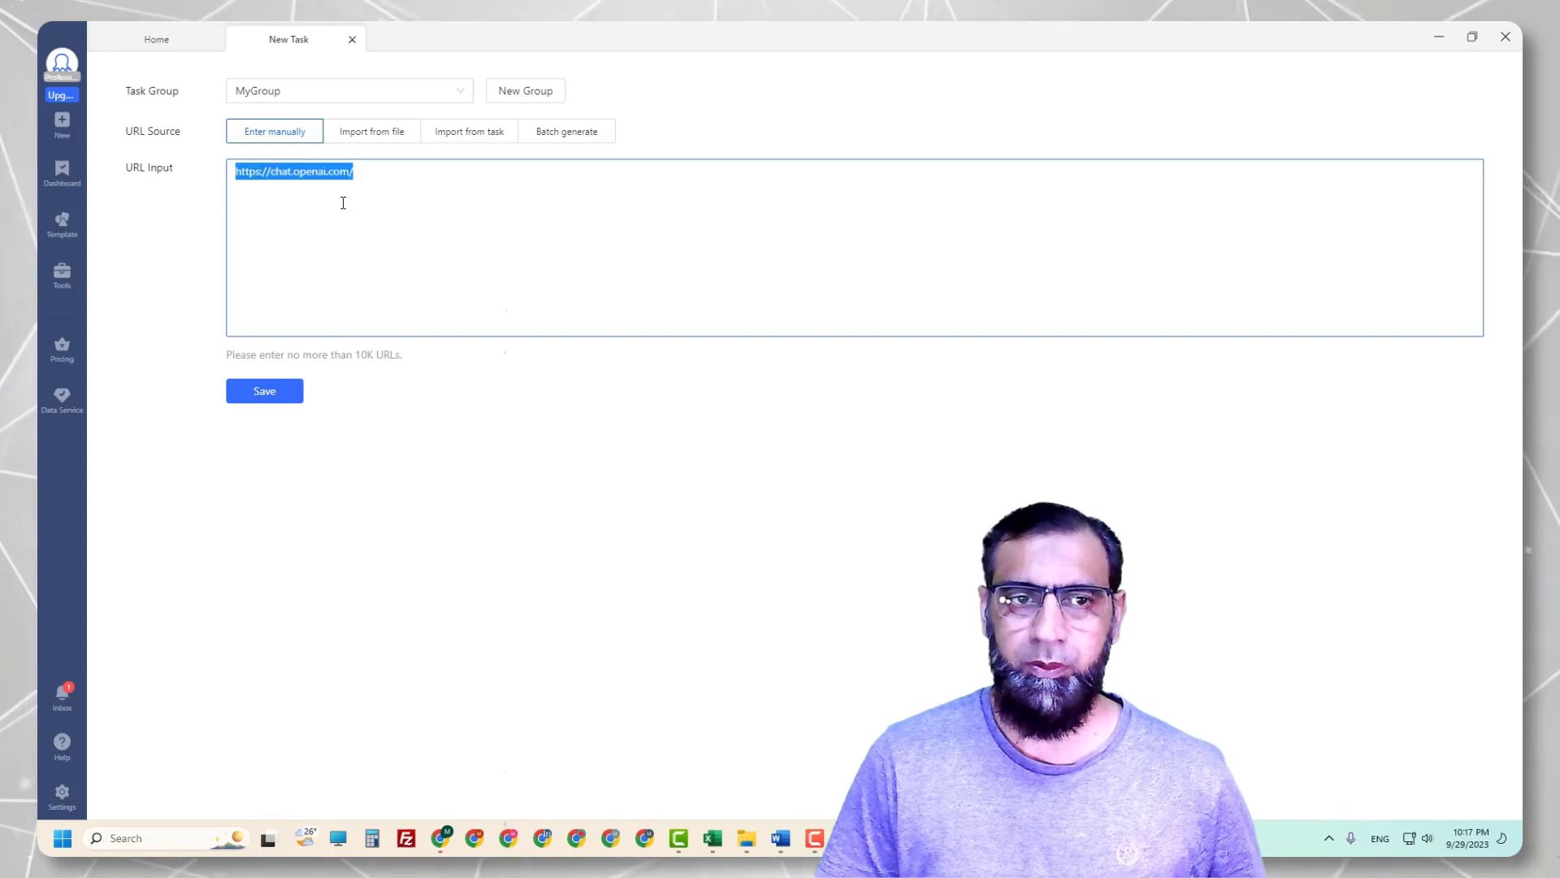
pyautogui.click(273, 400)
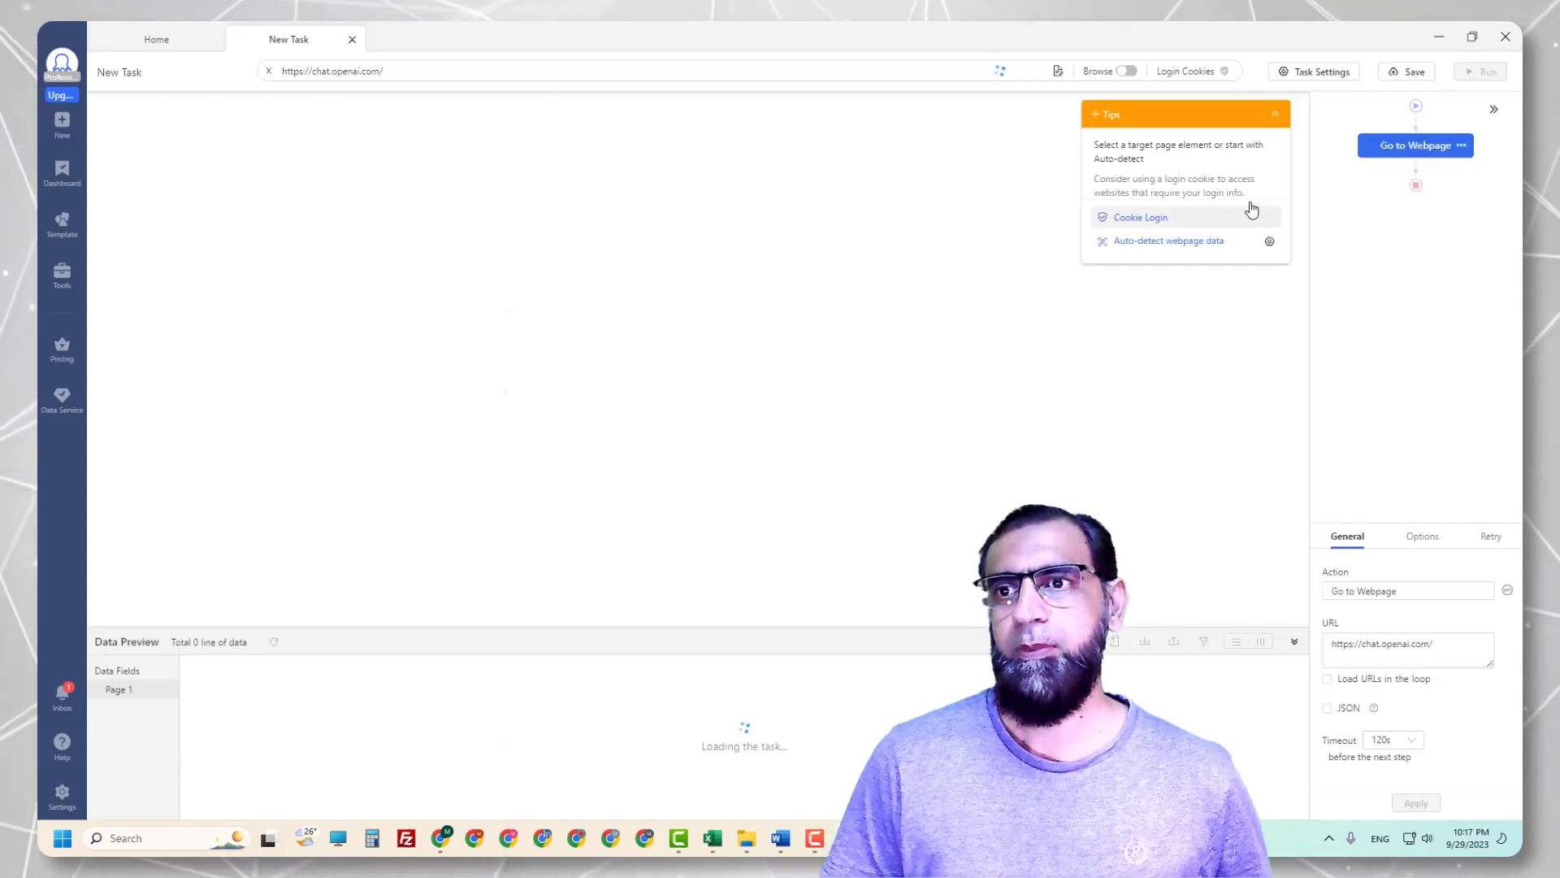
pyautogui.click(1494, 109)
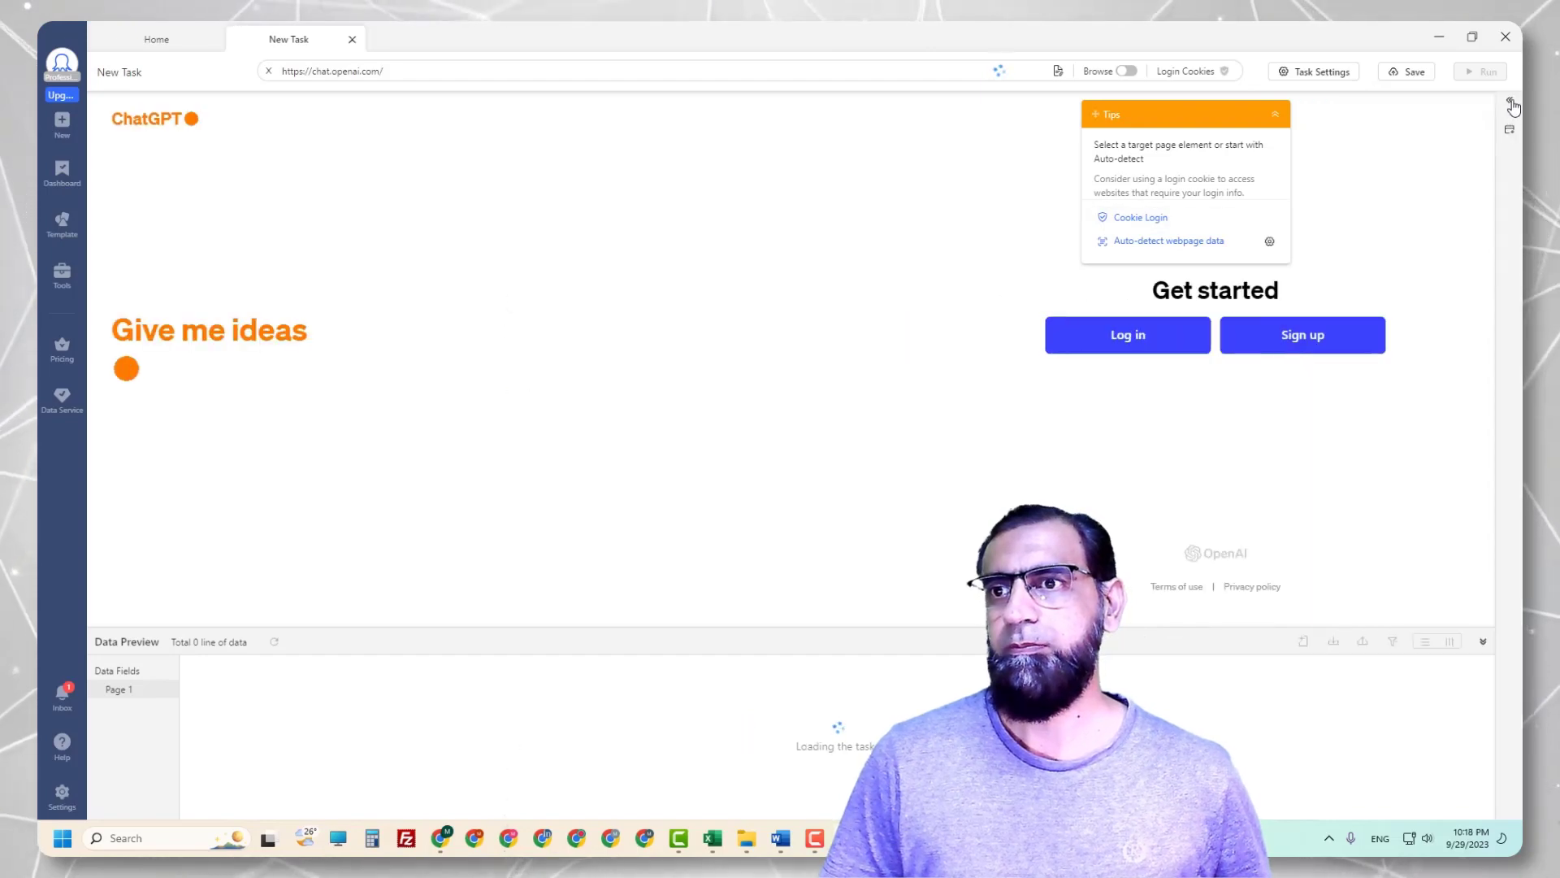
pyautogui.click(1510, 100)
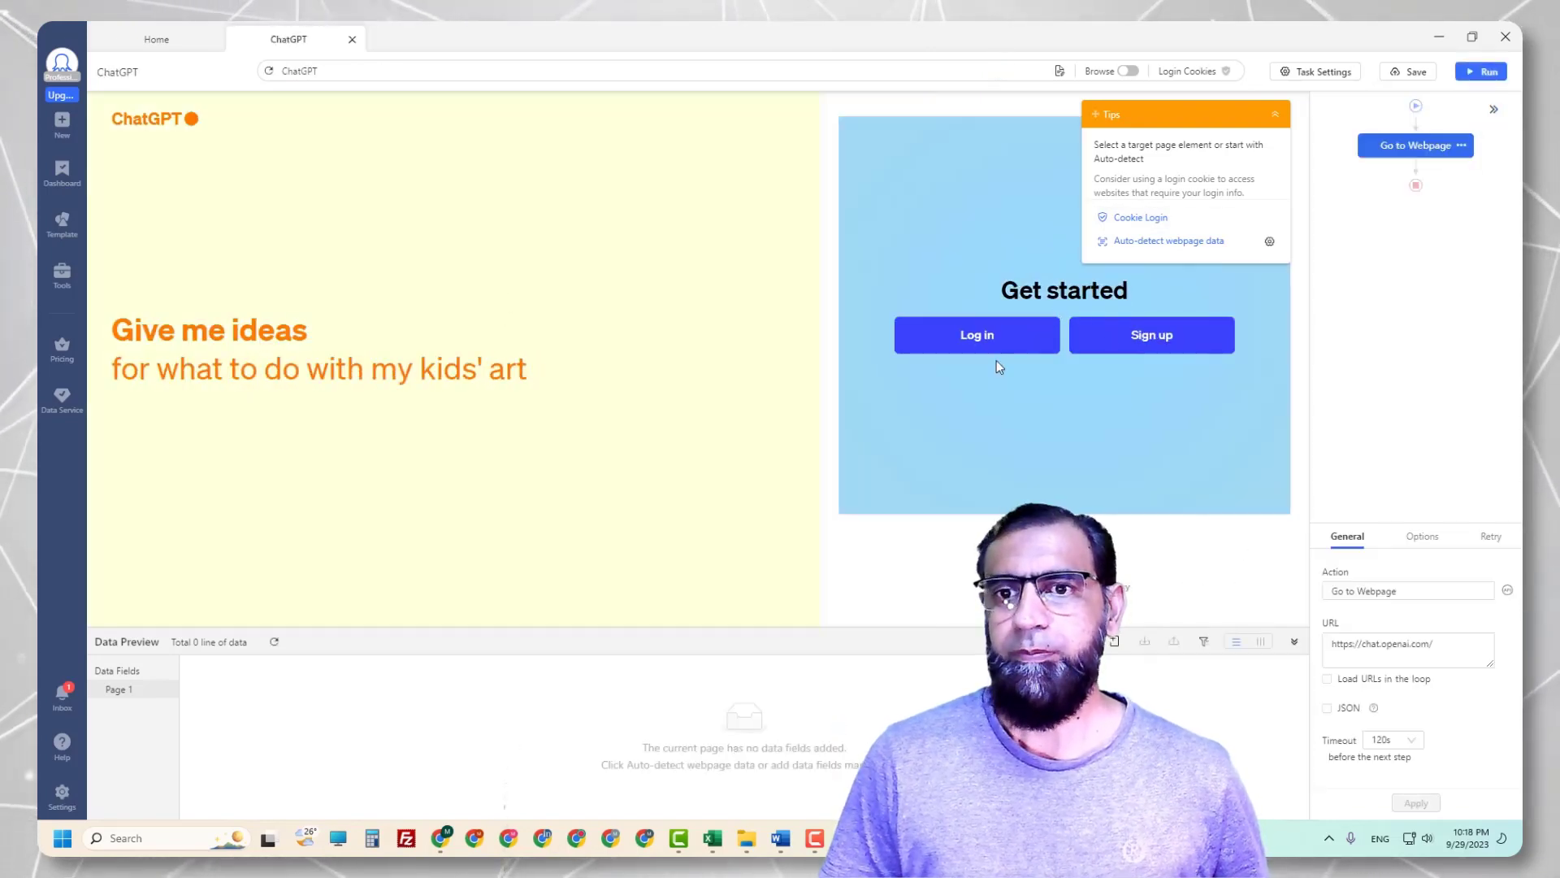
# Log in to the ChatGPT account in Browse mode, dismiss the getting-started tips, and turn Browse mode off
pyautogui.click(1129, 73)
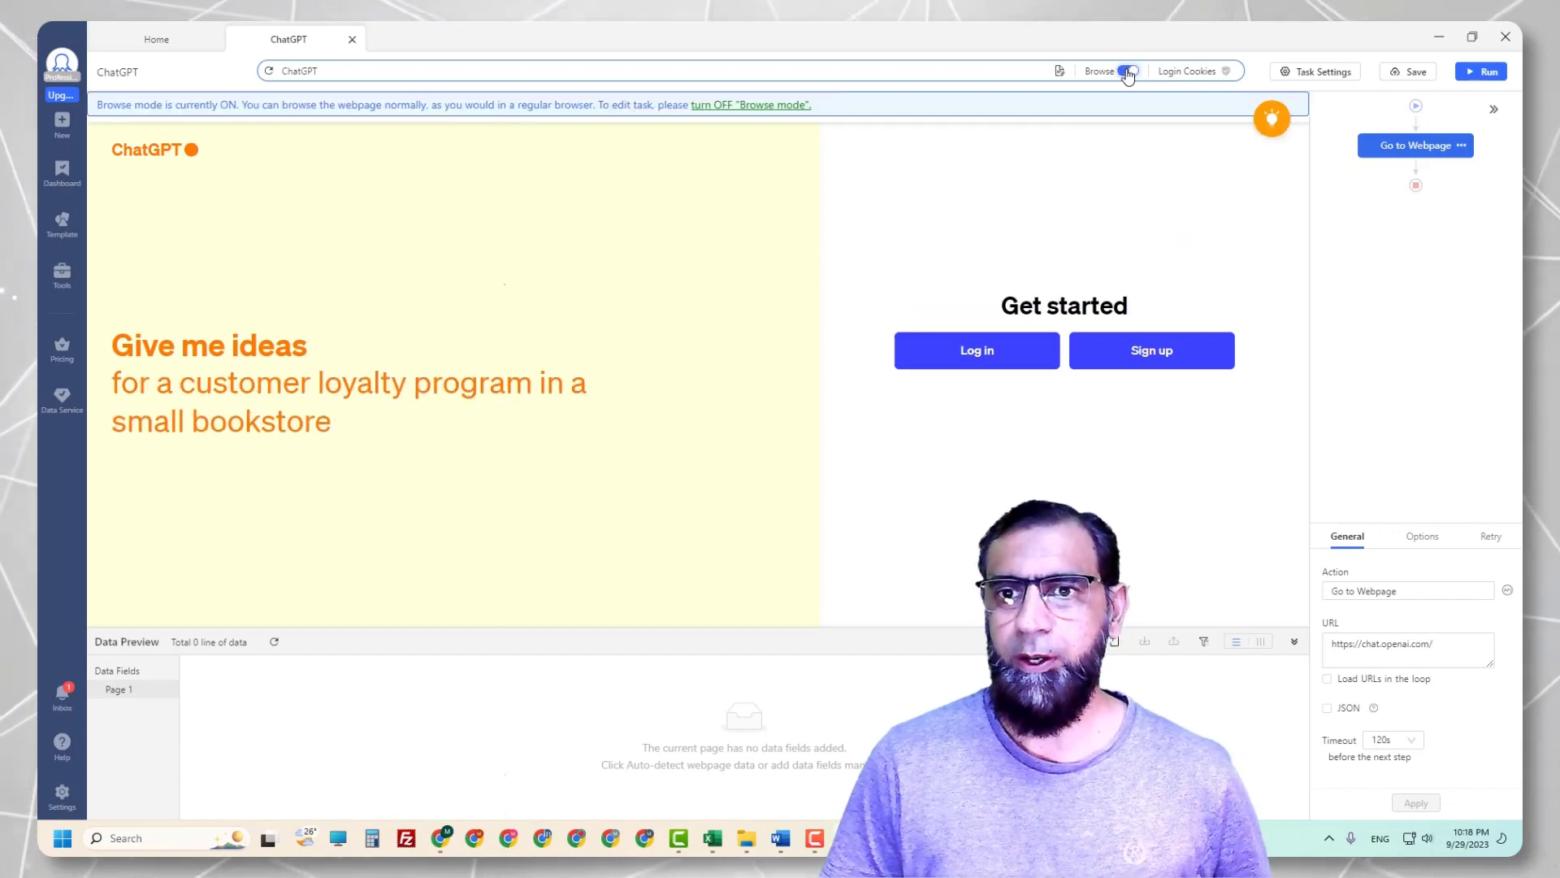
pyautogui.click(990, 362)
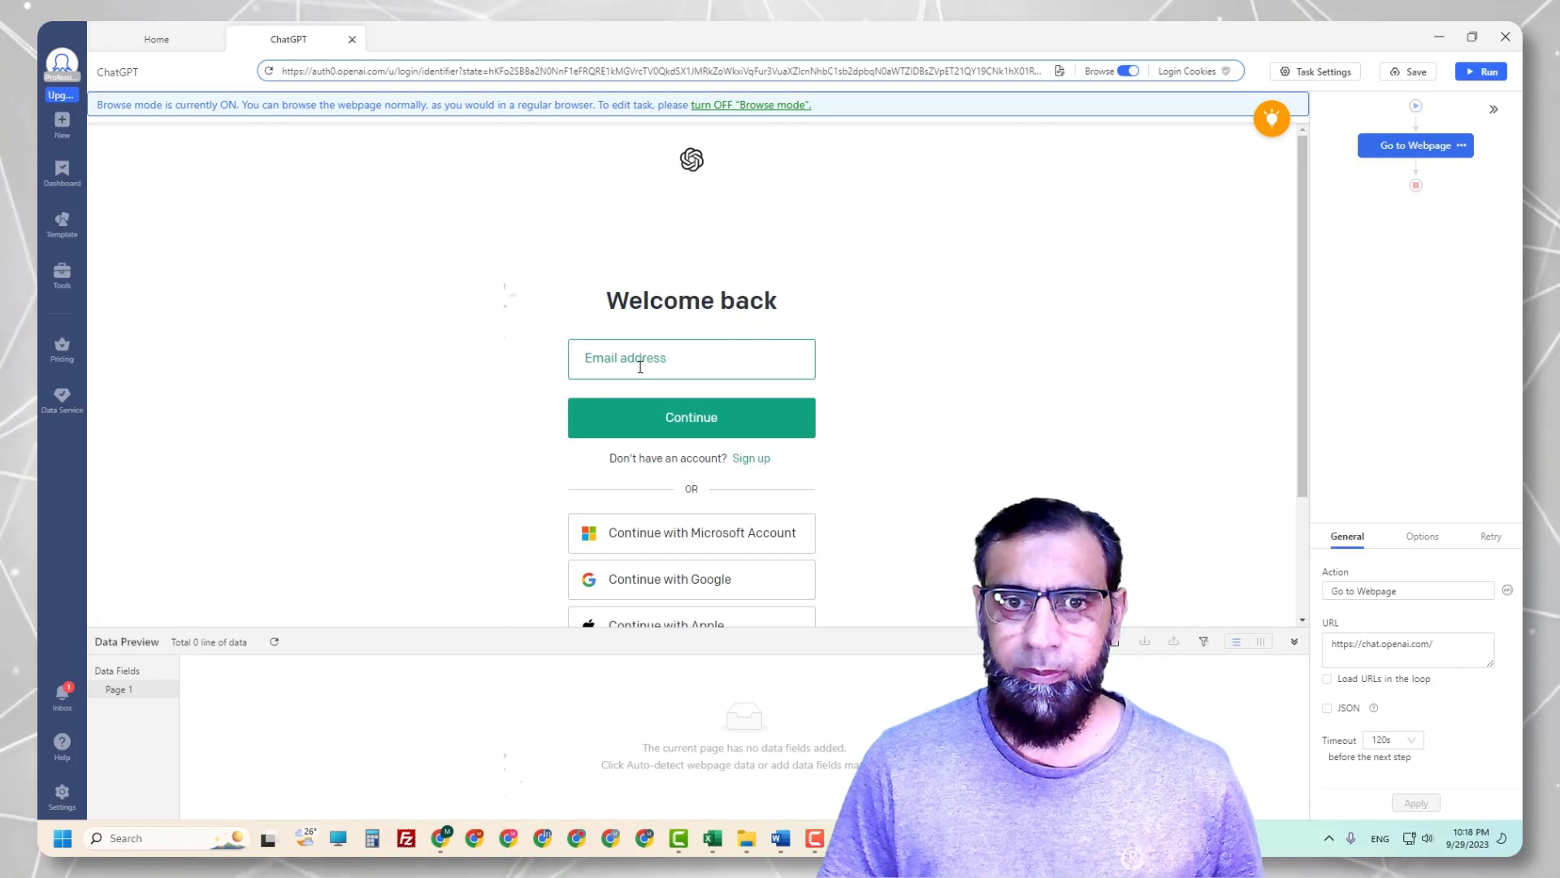
pyautogui.click(650, 424)
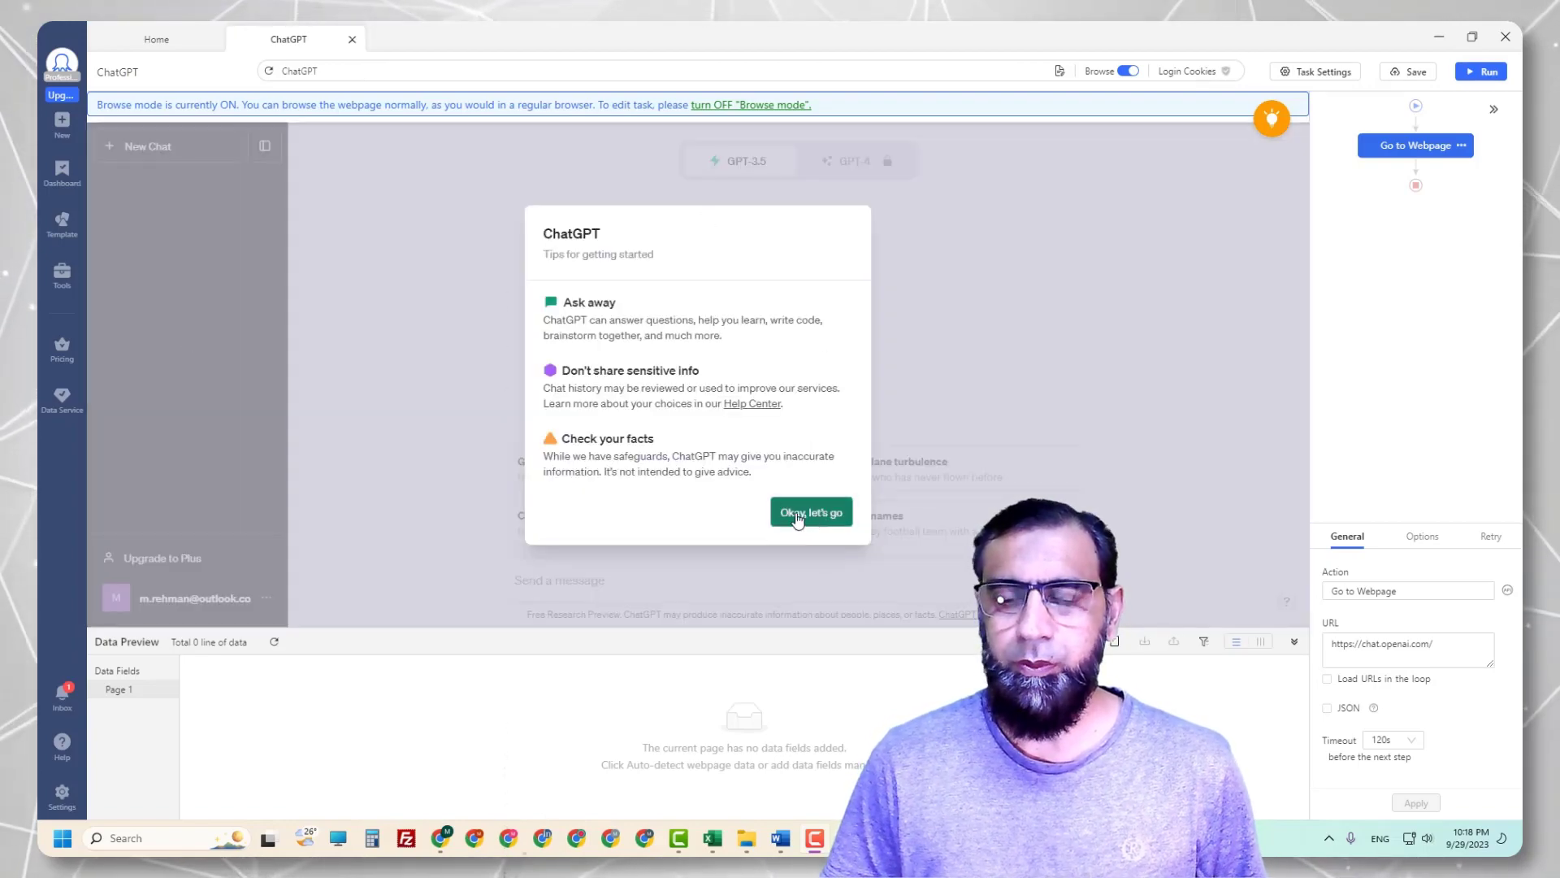
pyautogui.click(815, 514)
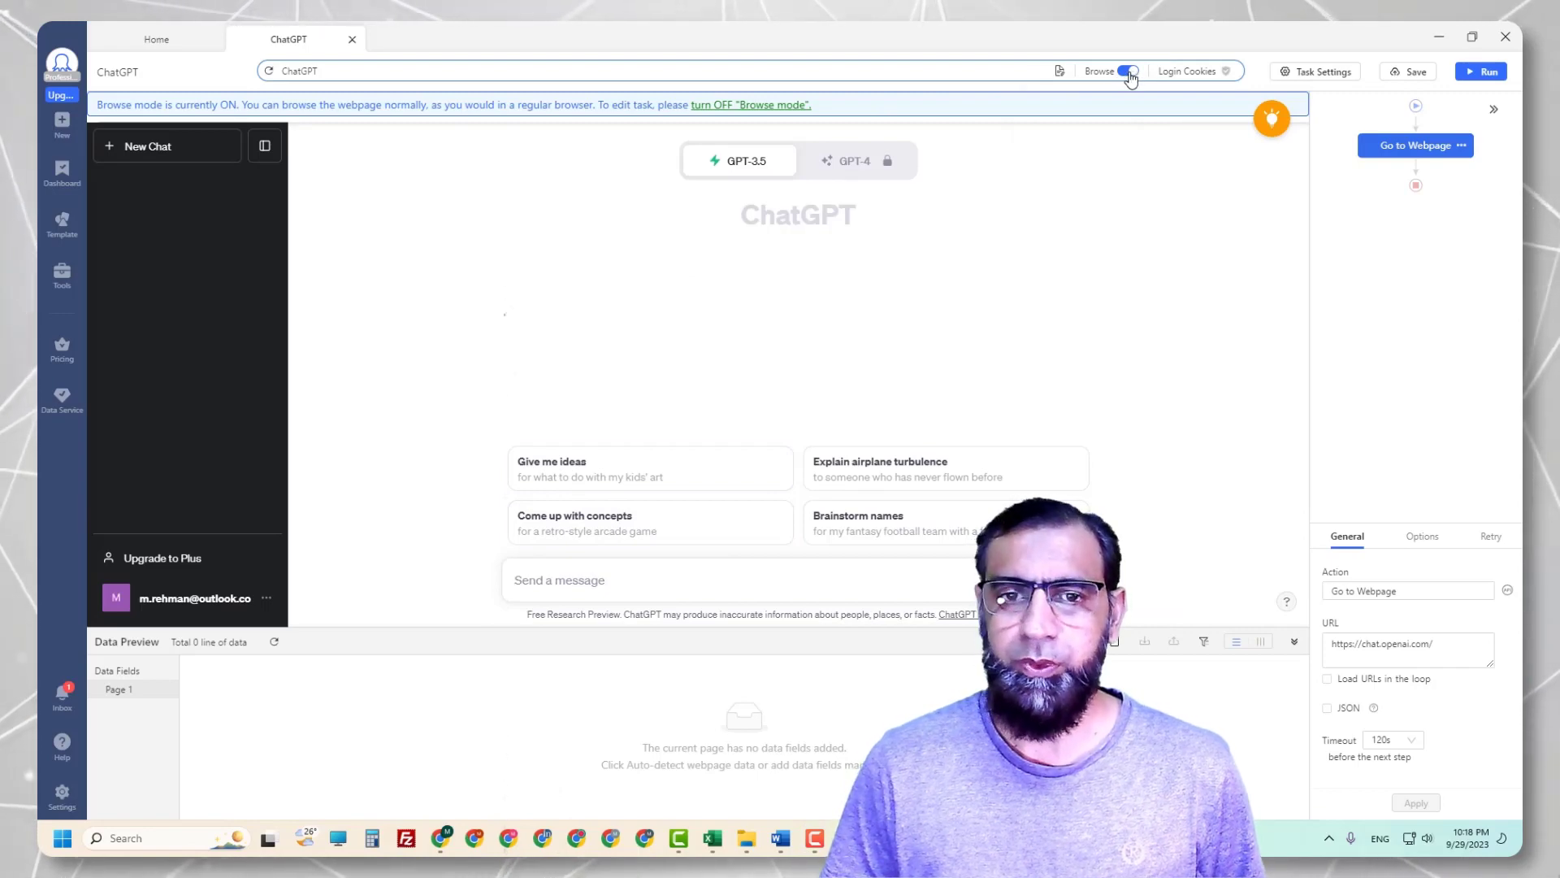
pyautogui.click(1129, 72)
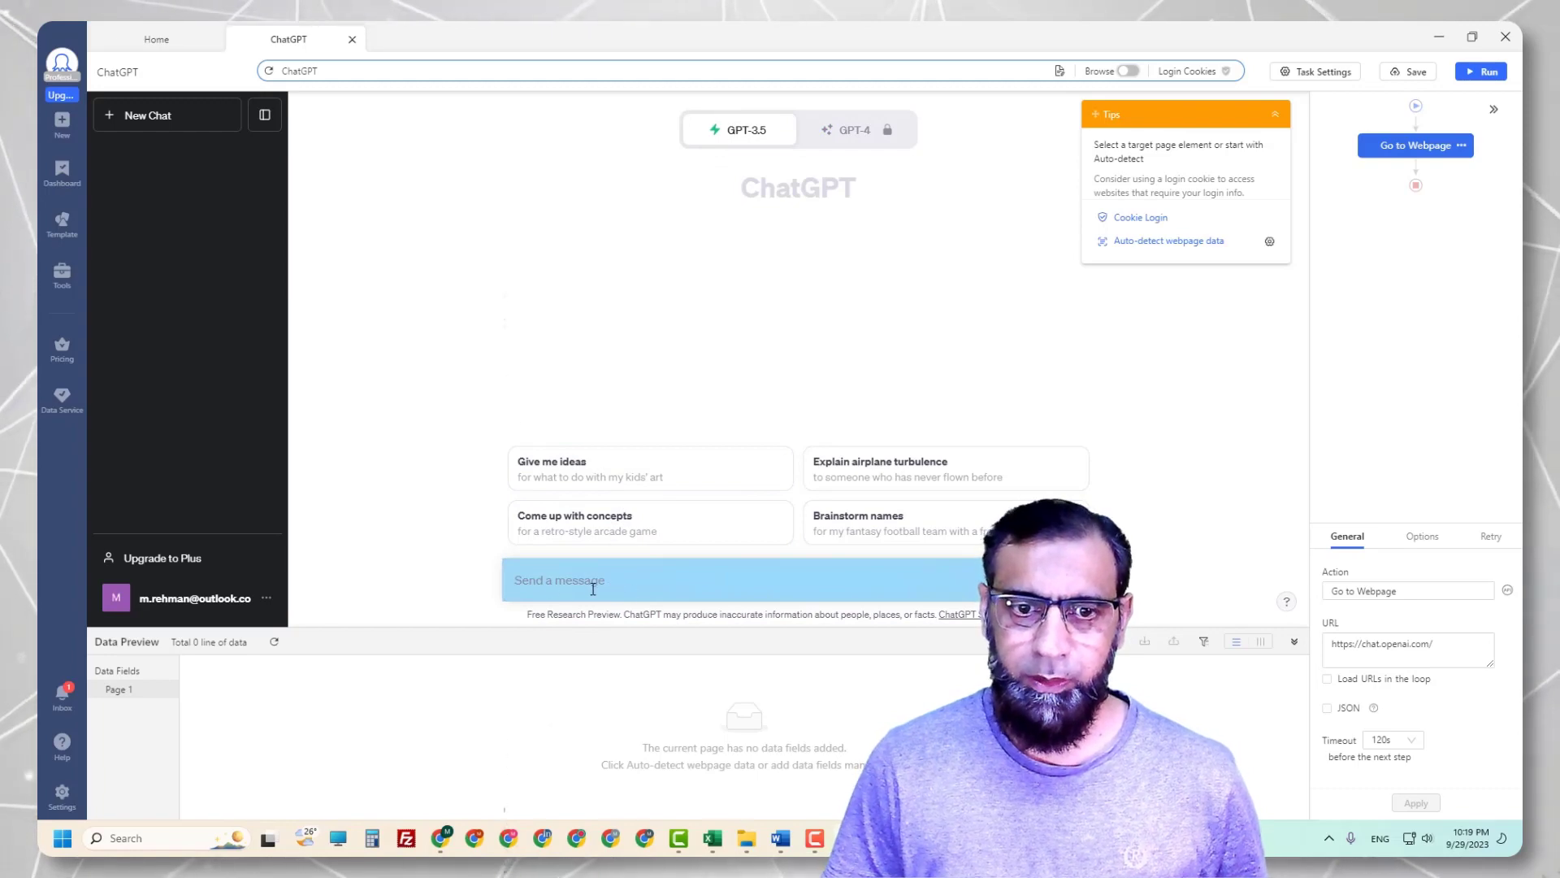
# Select ChatGPT's message box and set it up to receive text entered in a loop
pyautogui.click(630, 580)
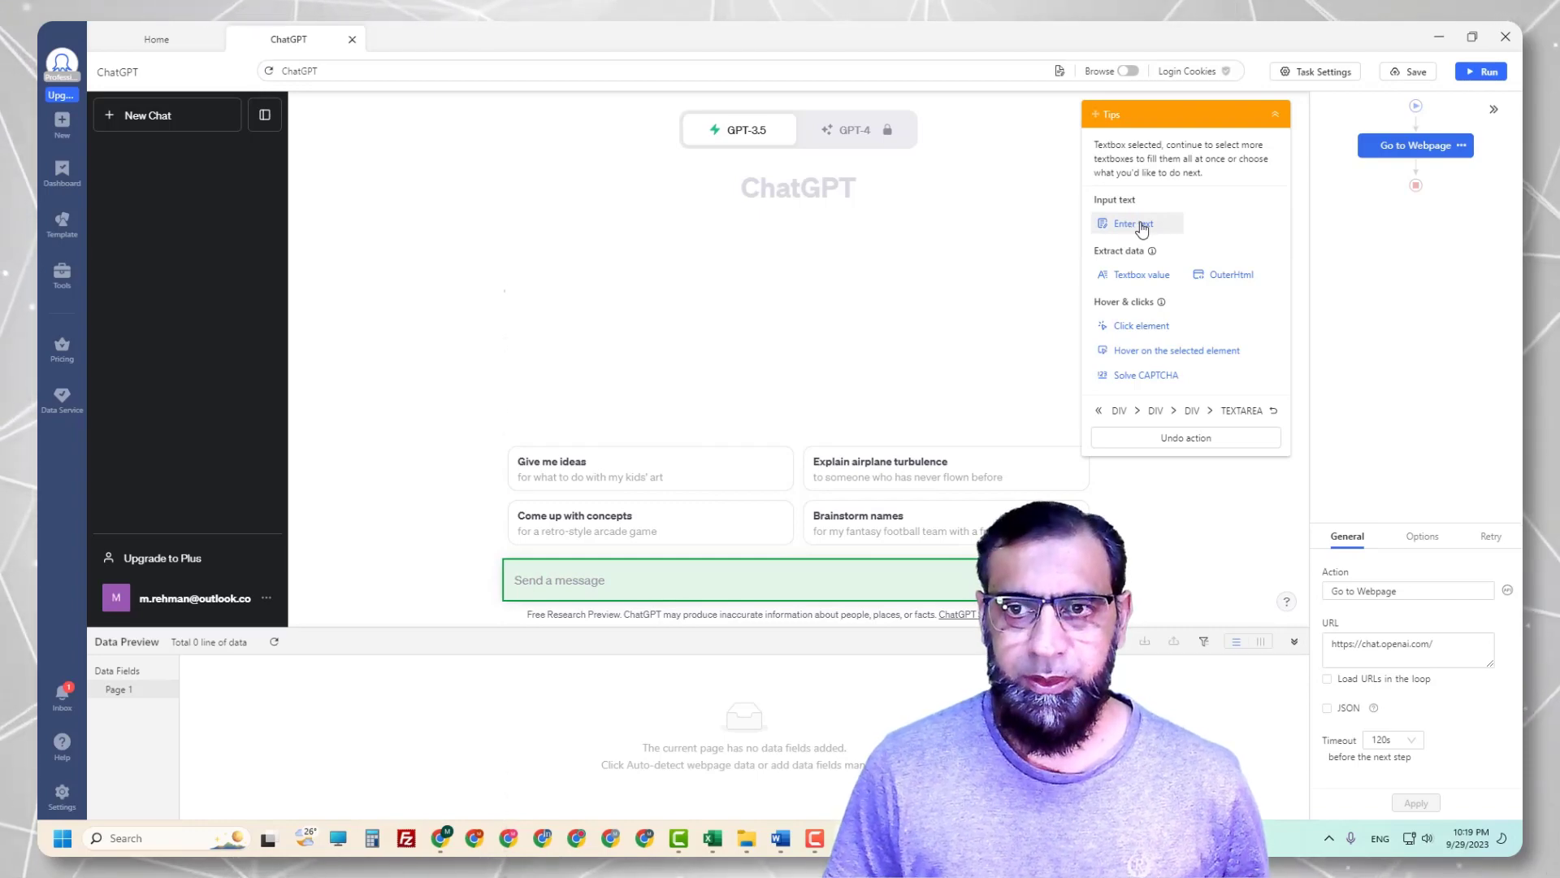
pyautogui.click(1141, 228)
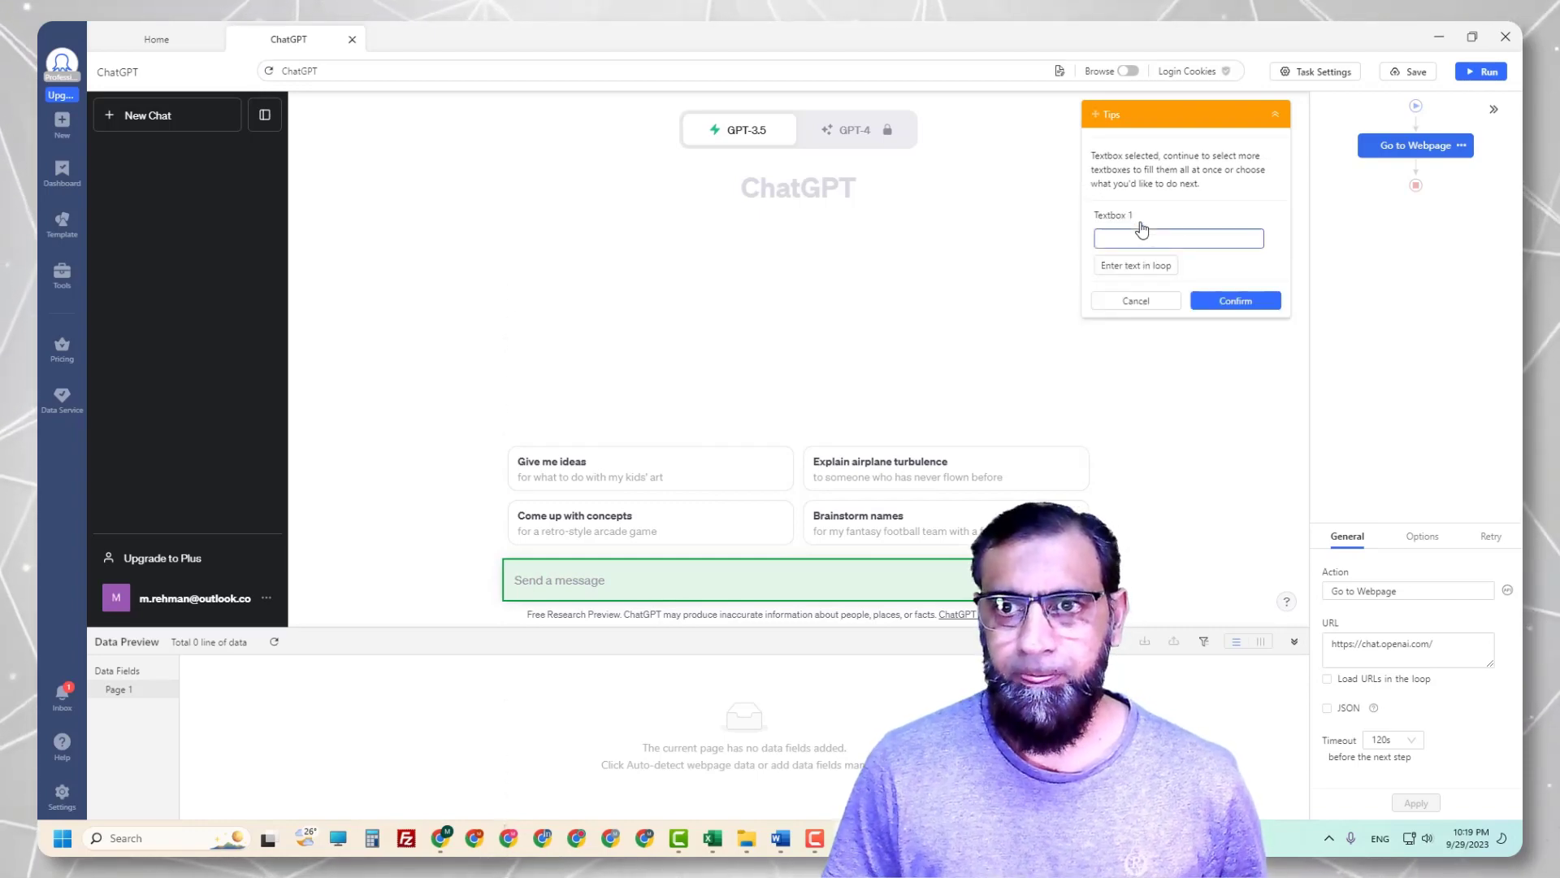
pyautogui.click(1128, 267)
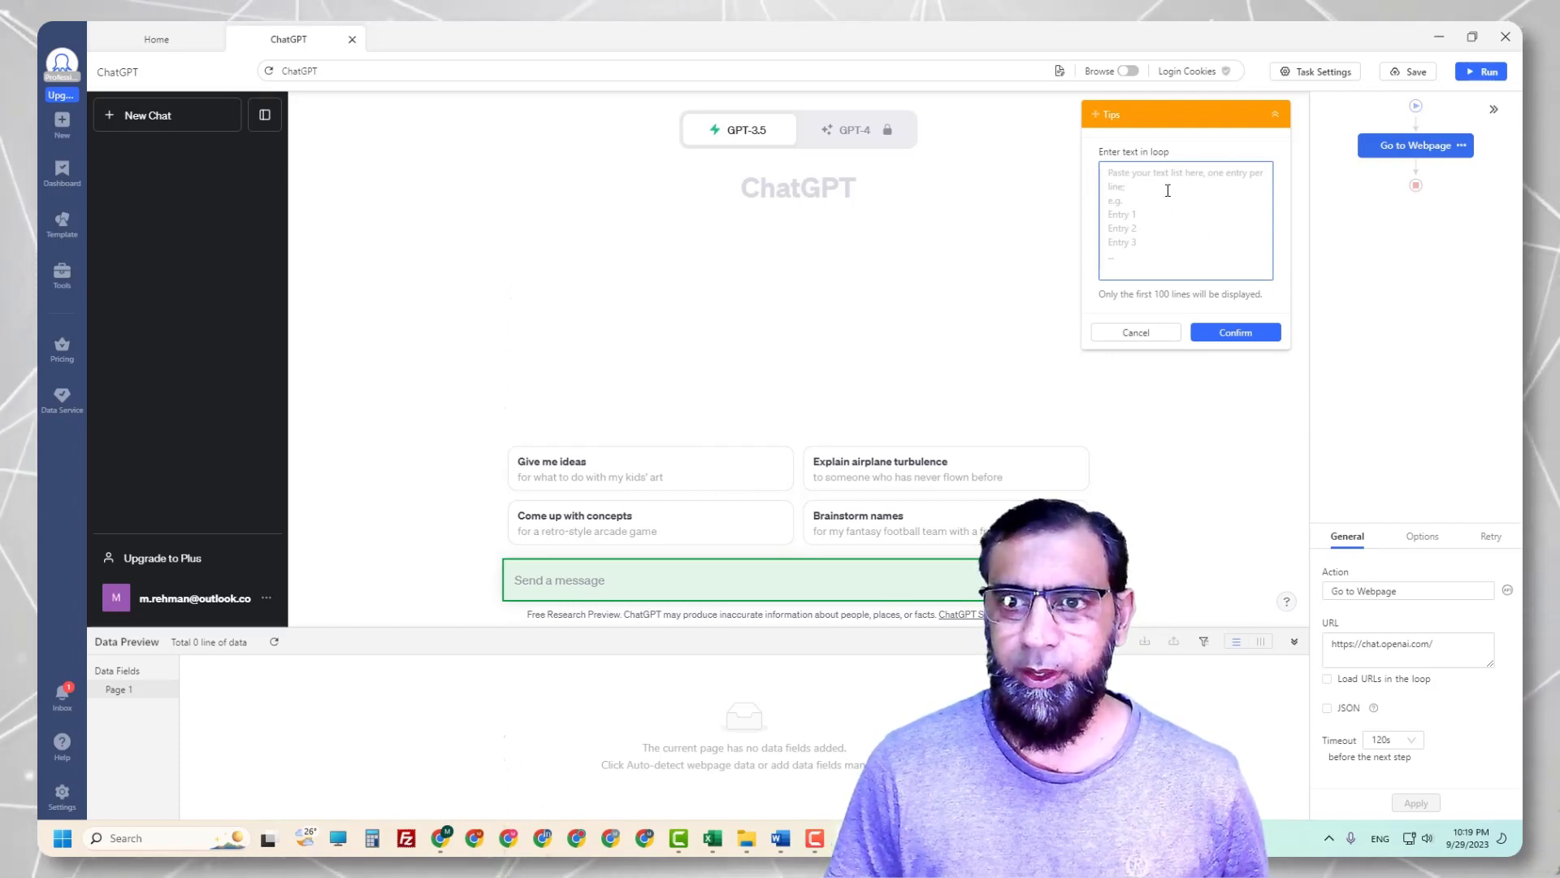
# Switch to Excel and copy the job descriptions in detail_Copy cells L29:L42
pyautogui.click(712, 838)
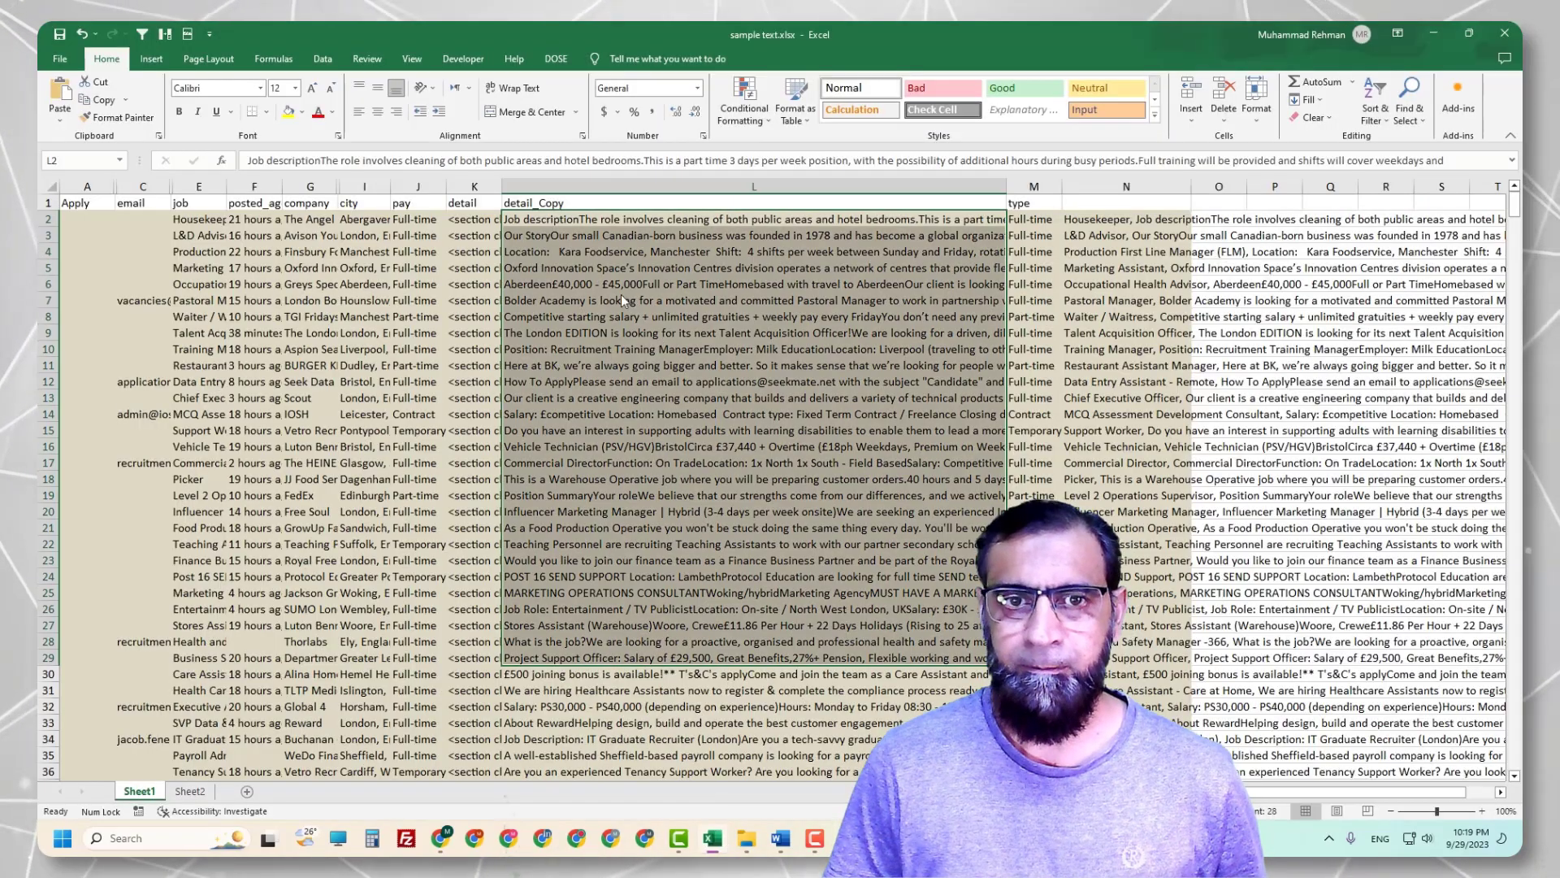
pyautogui.click(575, 220)
pyautogui.click(610, 430)
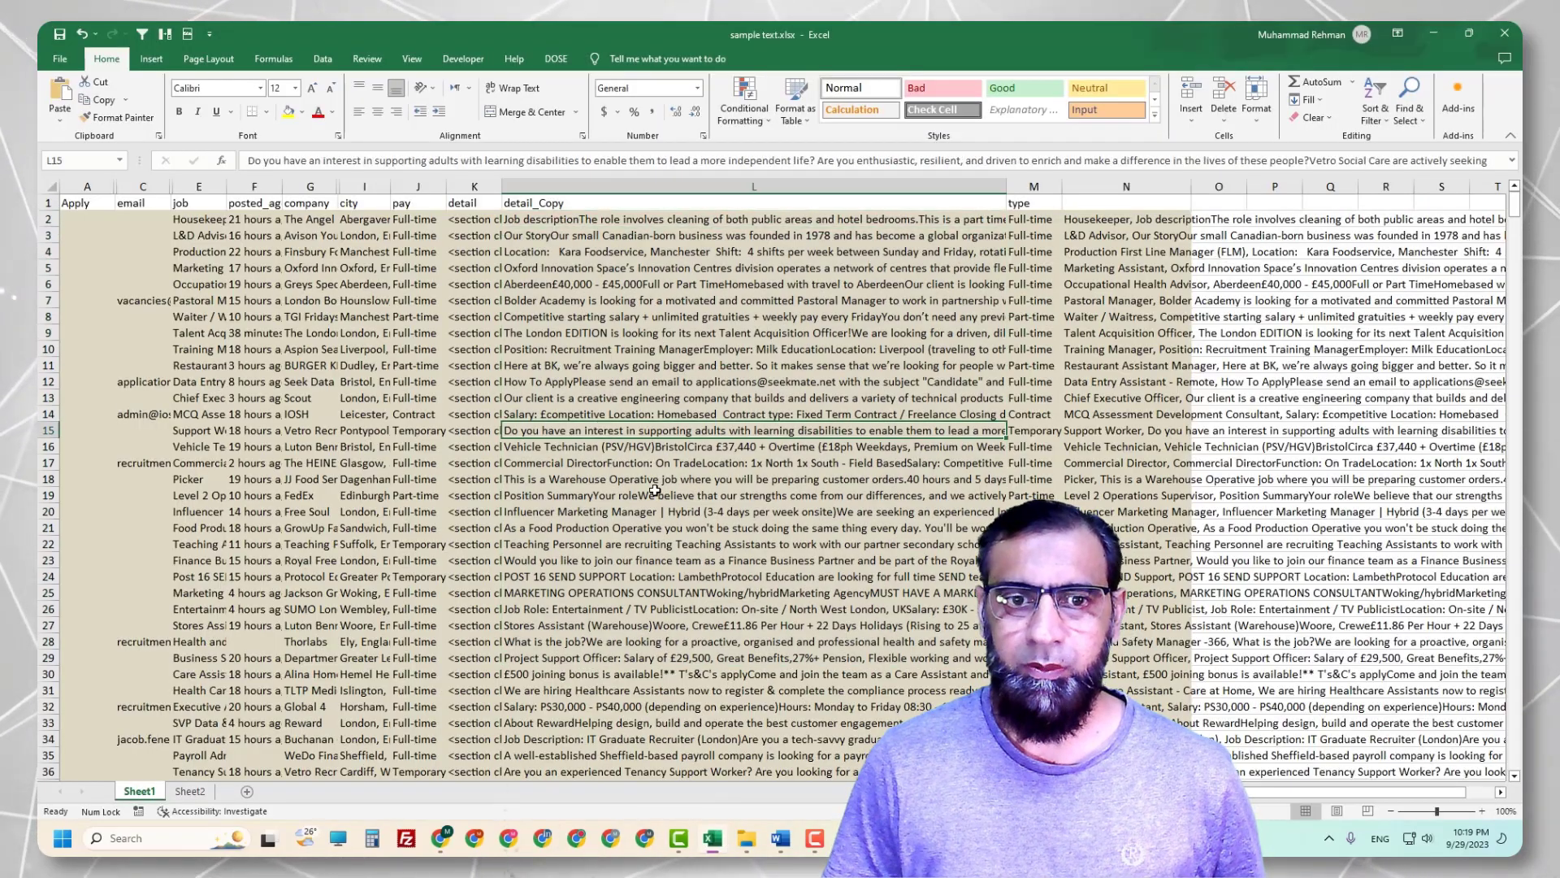
pyautogui.scroll(-5, 655, 490)
pyautogui.click(582, 416)
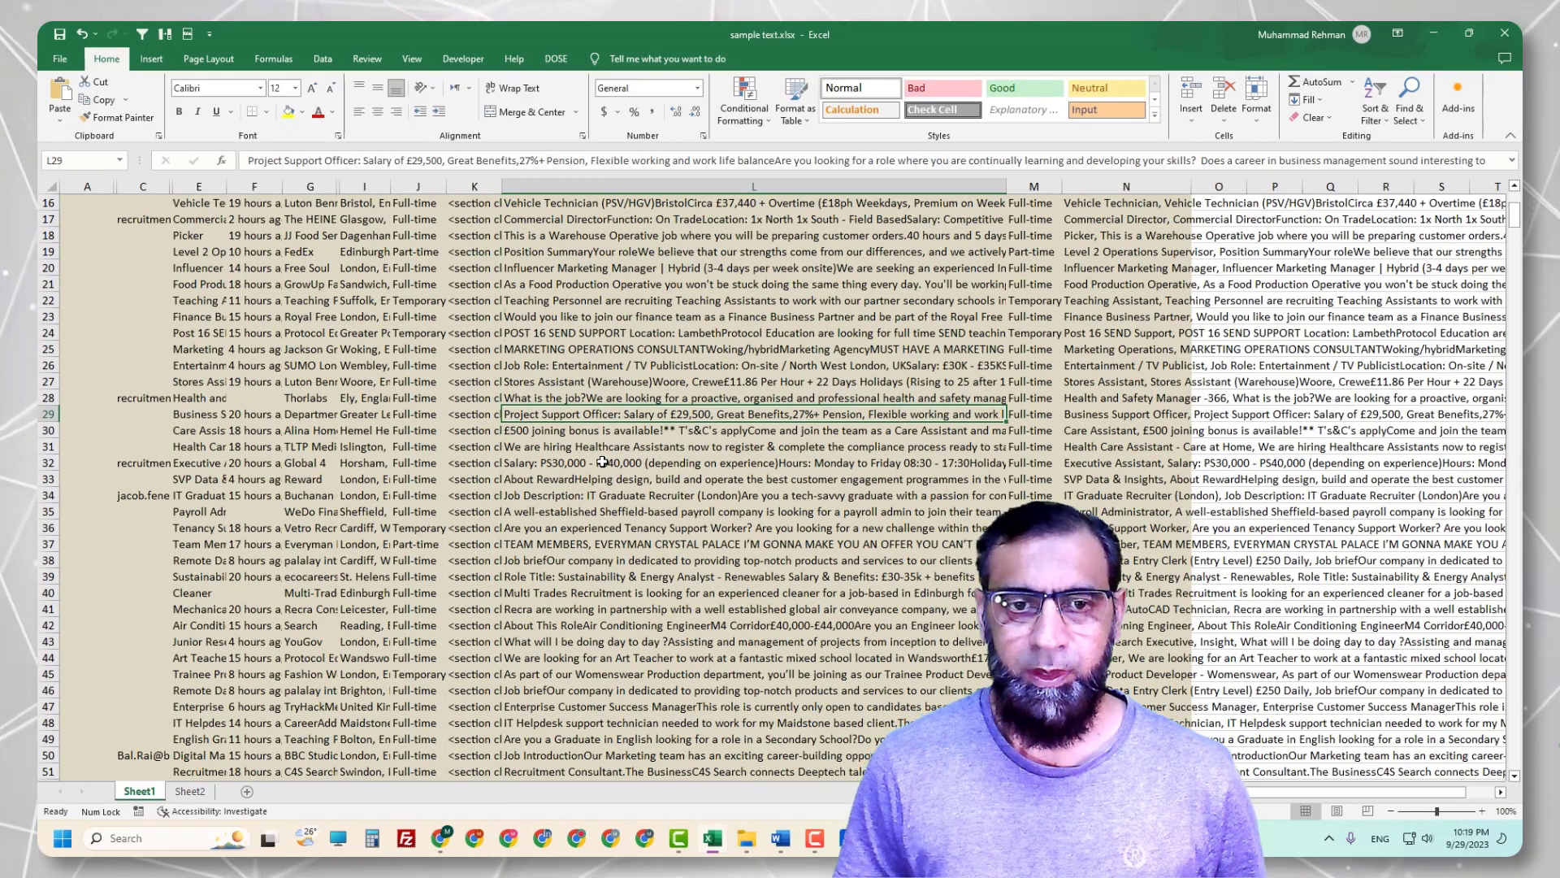
pyautogui.hotkey('shift', 'Down')
pyautogui.hotkey('shift', 'Down')
pyautogui.hotkey('shift', 'Down')
pyautogui.hotkey('shift', 'Down')
pyautogui.hotkey('shift', 'Down')
pyautogui.hotkey('shift', 'Down')
pyautogui.hotkey('shift', 'Down')
pyautogui.hotkey('shift', 'Down')
pyautogui.hotkey('shift', 'Down')
pyautogui.hotkey('shift', 'Down')
pyautogui.hotkey('shift', 'Down')
pyautogui.hotkey('shift', 'Down')
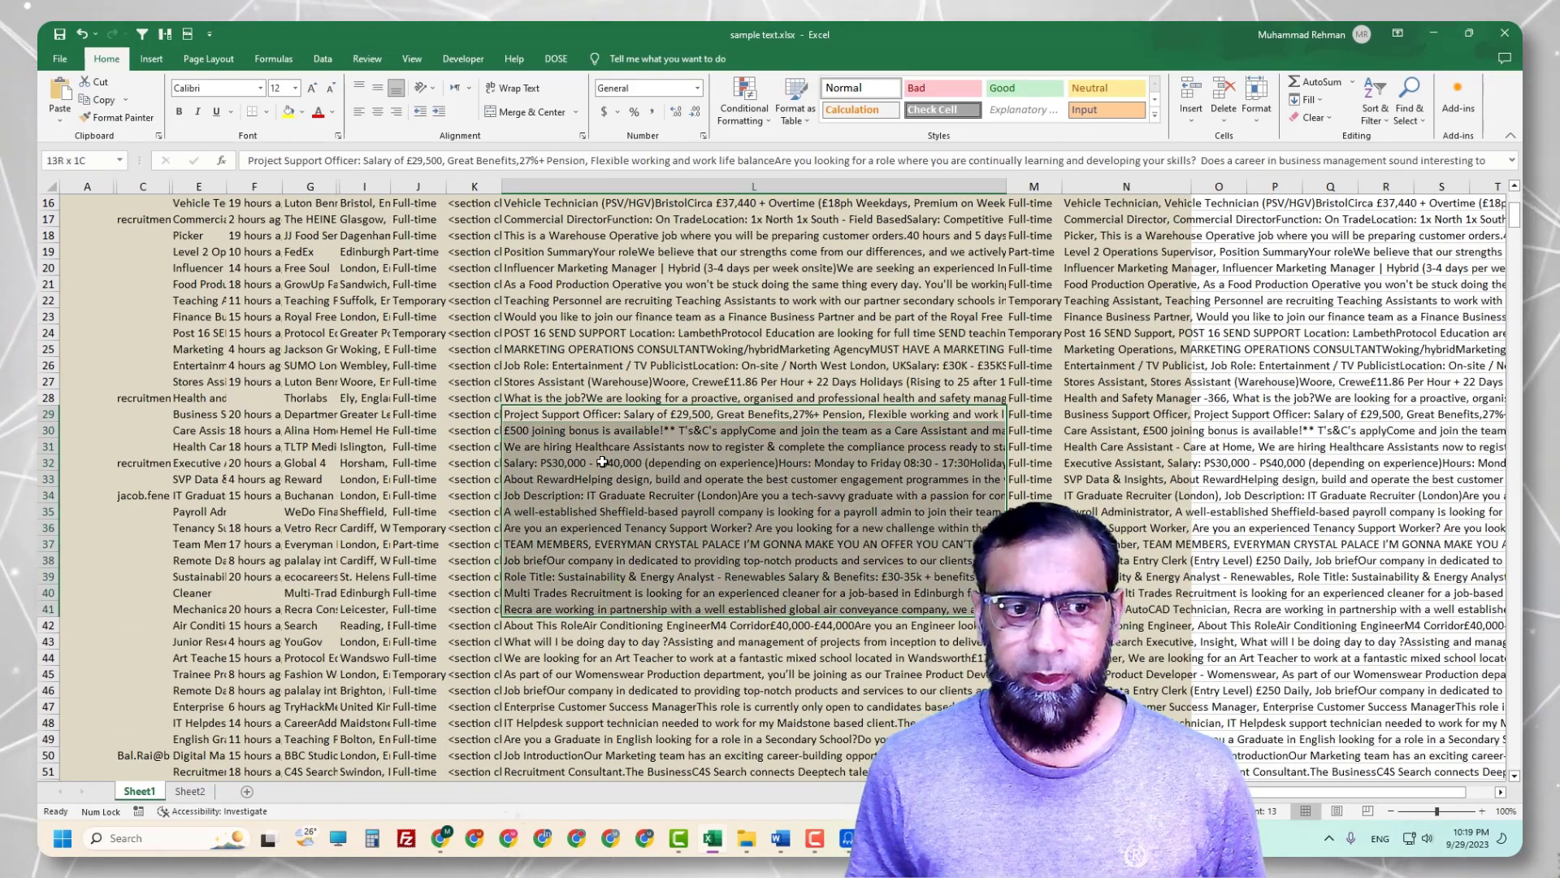
pyautogui.hotkey('shift', 'Down')
pyautogui.hotkey('ctrl', 'c')
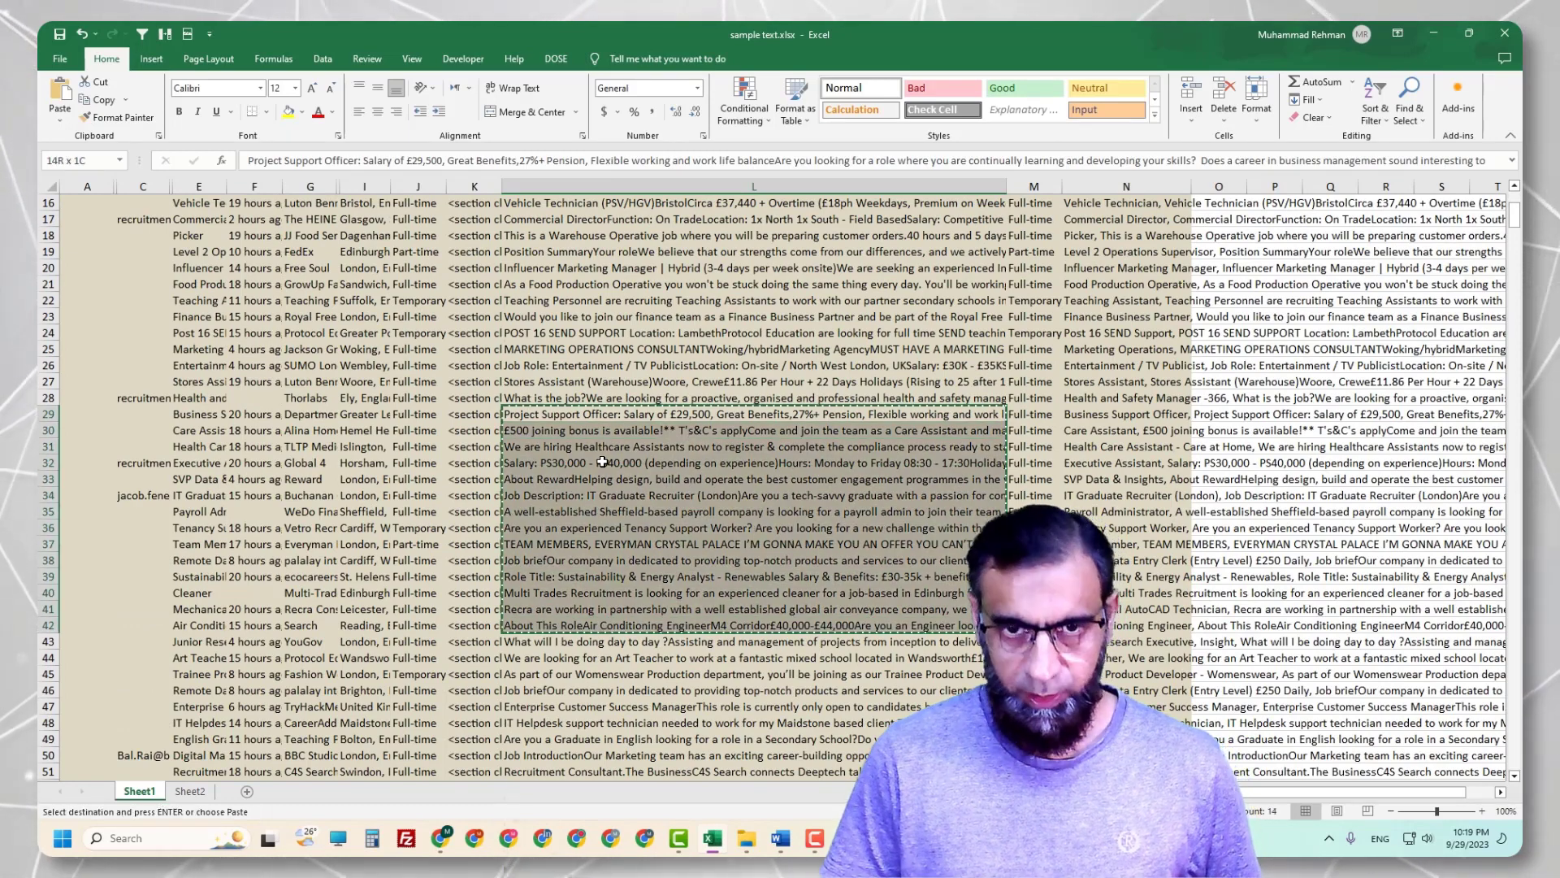
# Switch to Octoparse and paste the copied job descriptions into the loop's text list
pyautogui.hotkey('alt', 'Tab')
pyautogui.click(1117, 188)
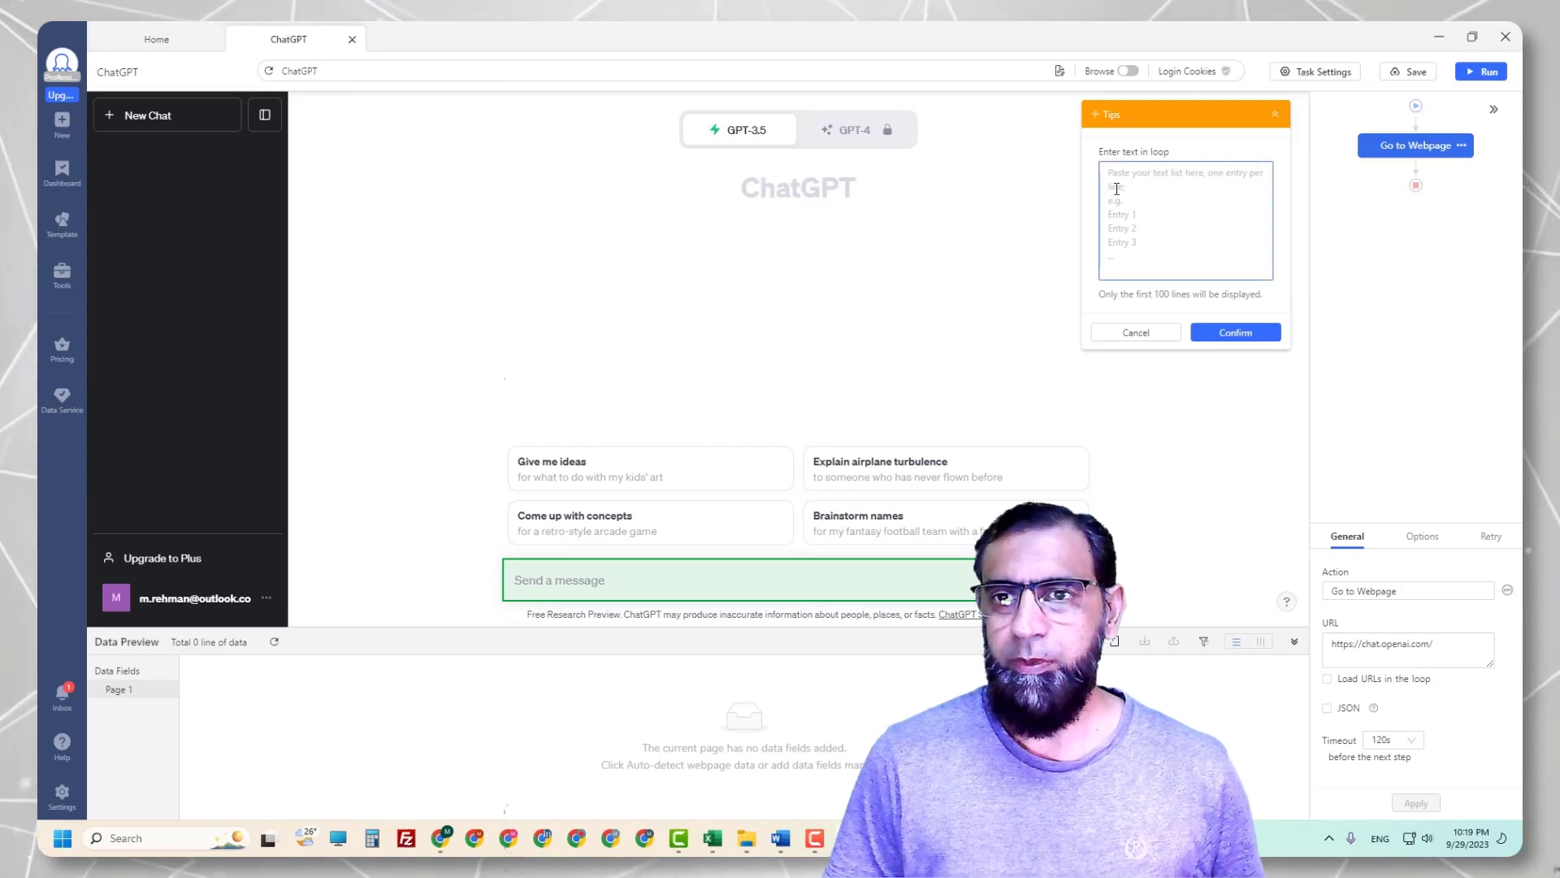
pyautogui.hotkey('ctrl', 'v')
pyautogui.hotkey('alt', 'Tab')
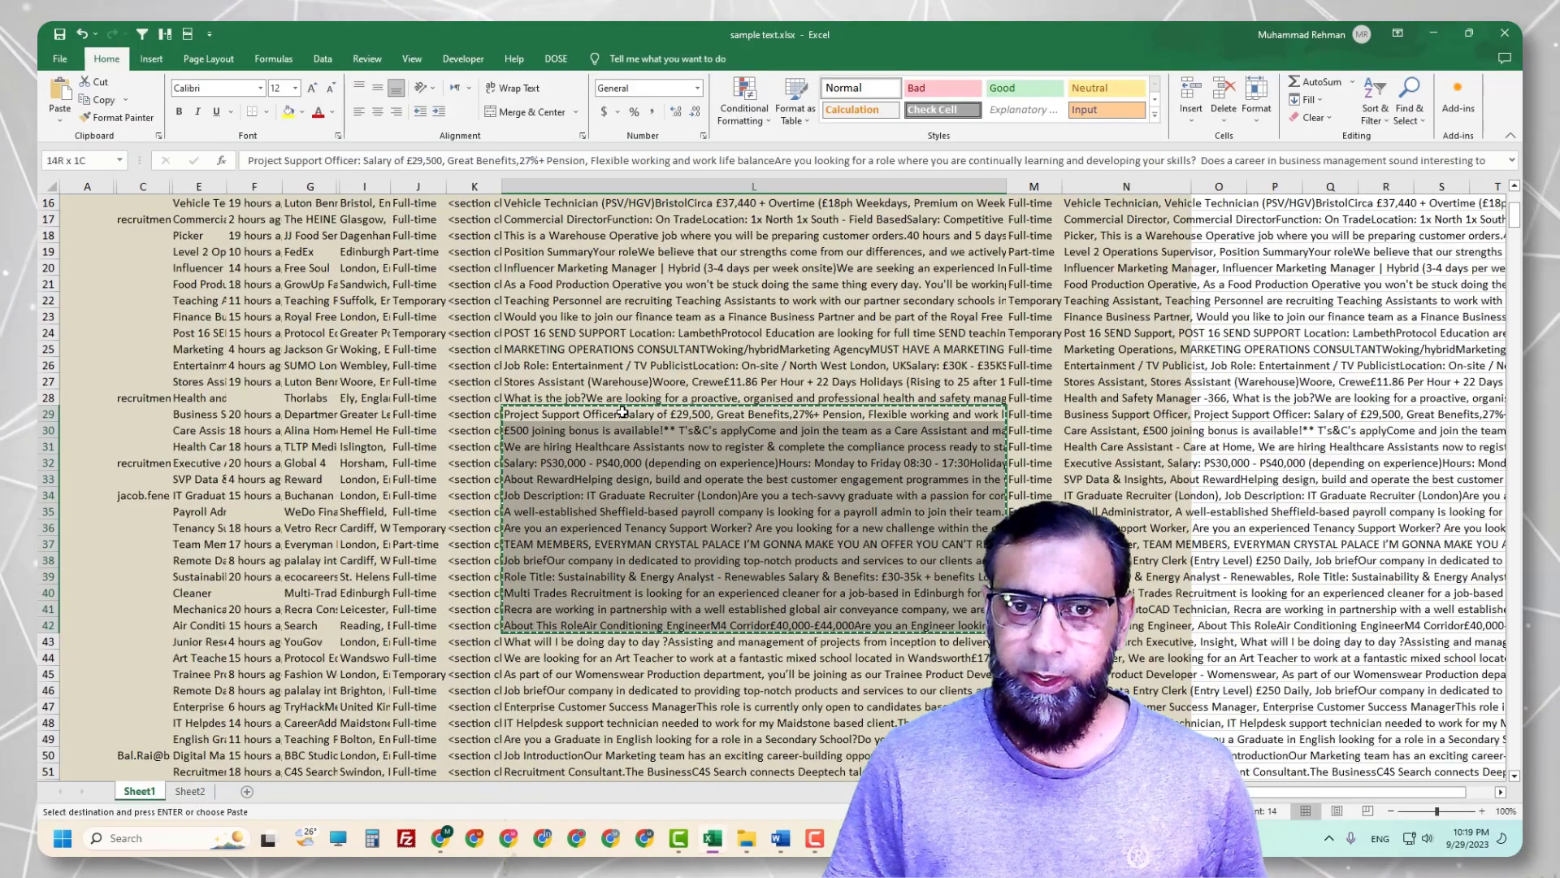
pyautogui.hotkey('ctrl', 'h')
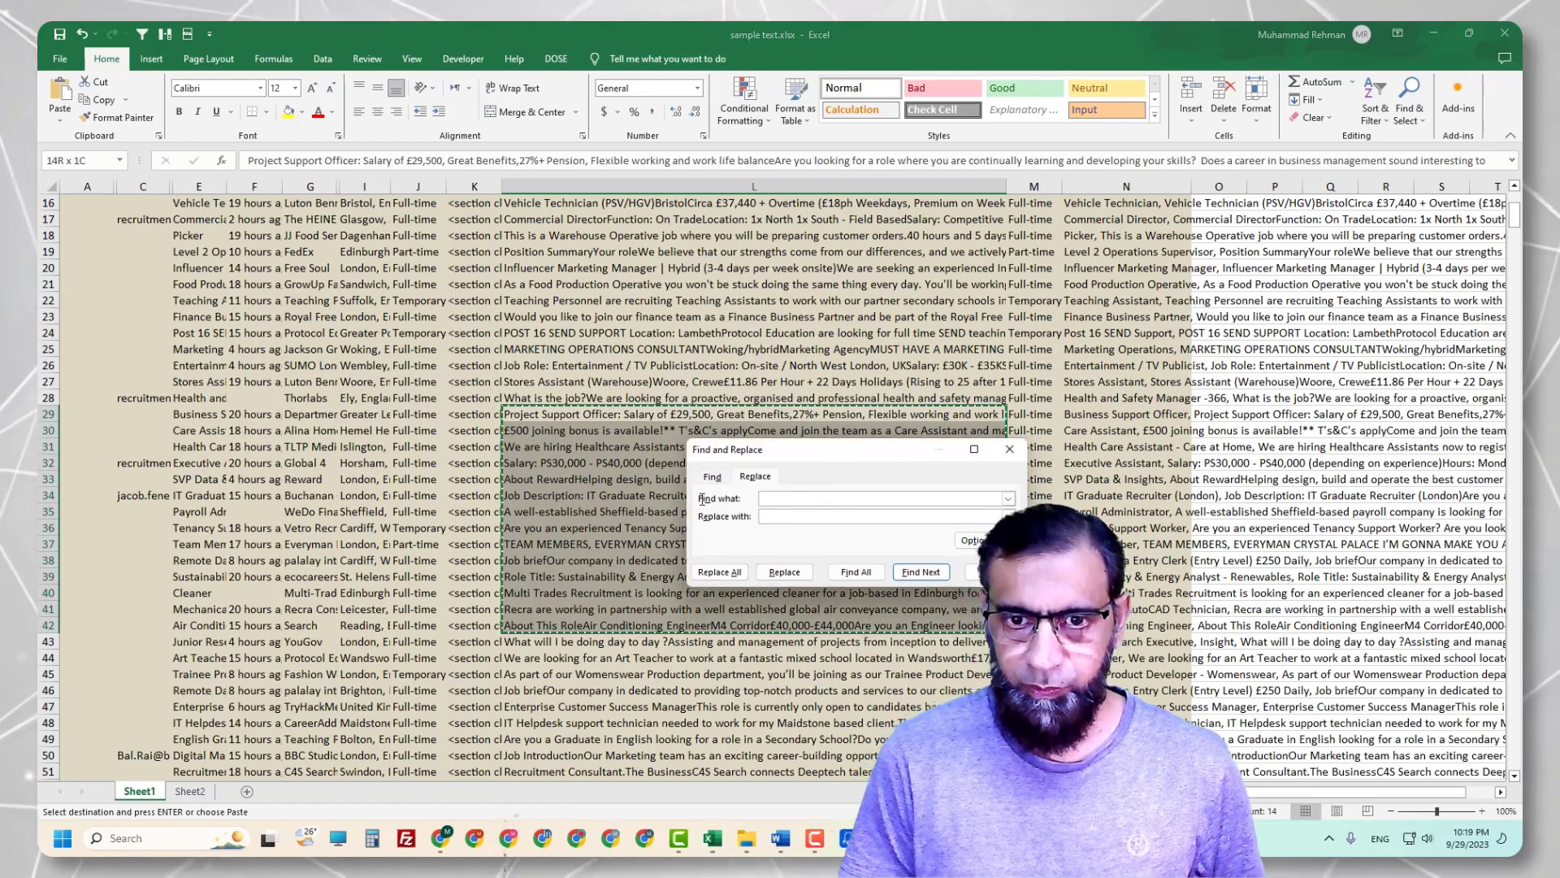
pyautogui.press('Escape')
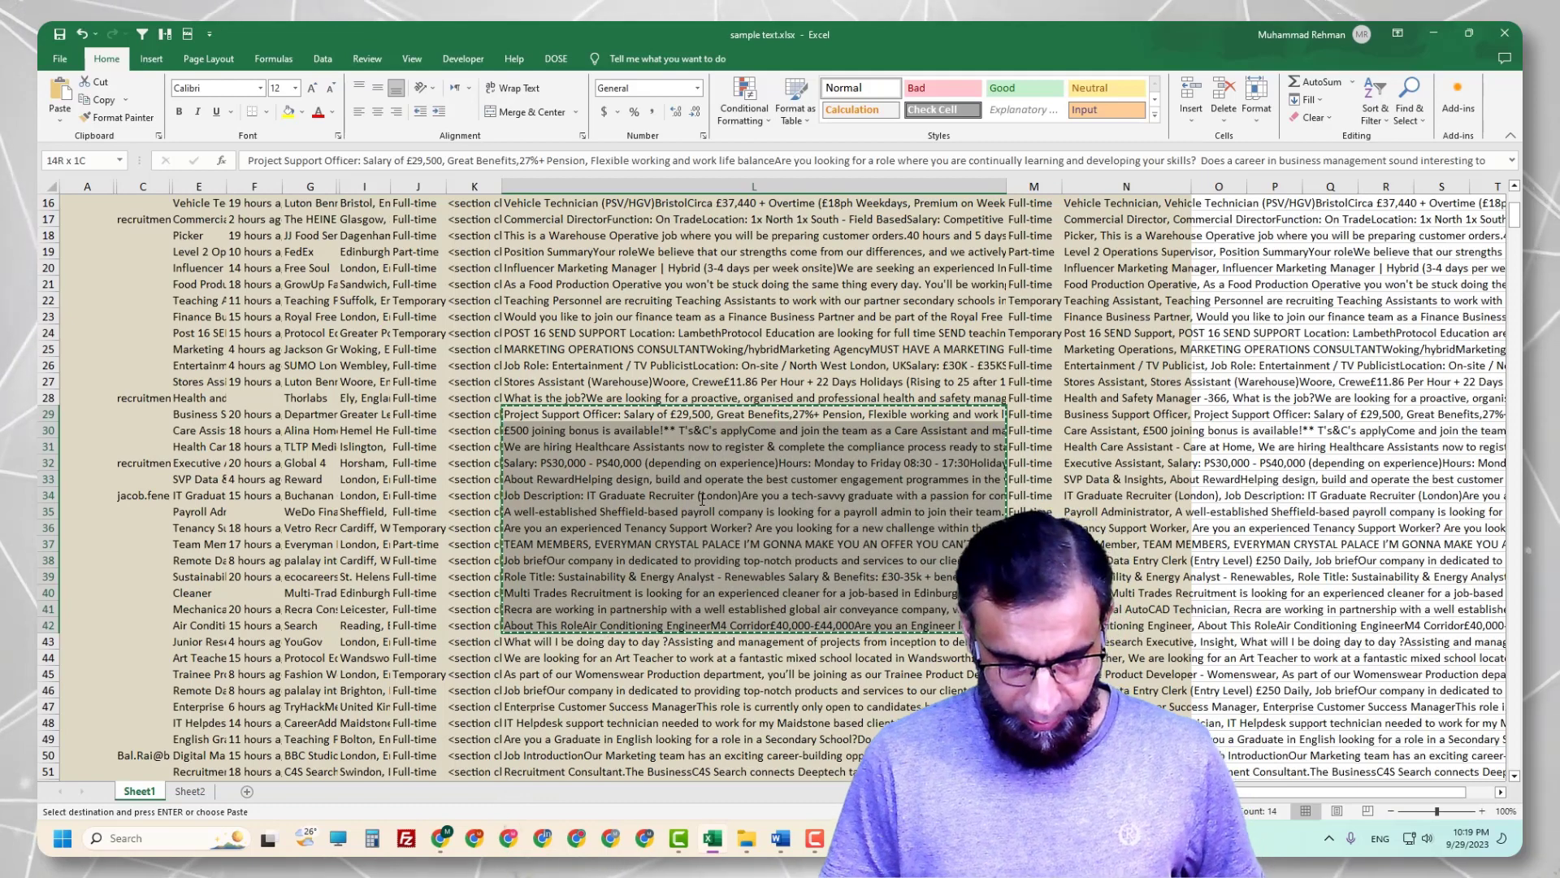
pyautogui.hotkey('ctrl', 'h')
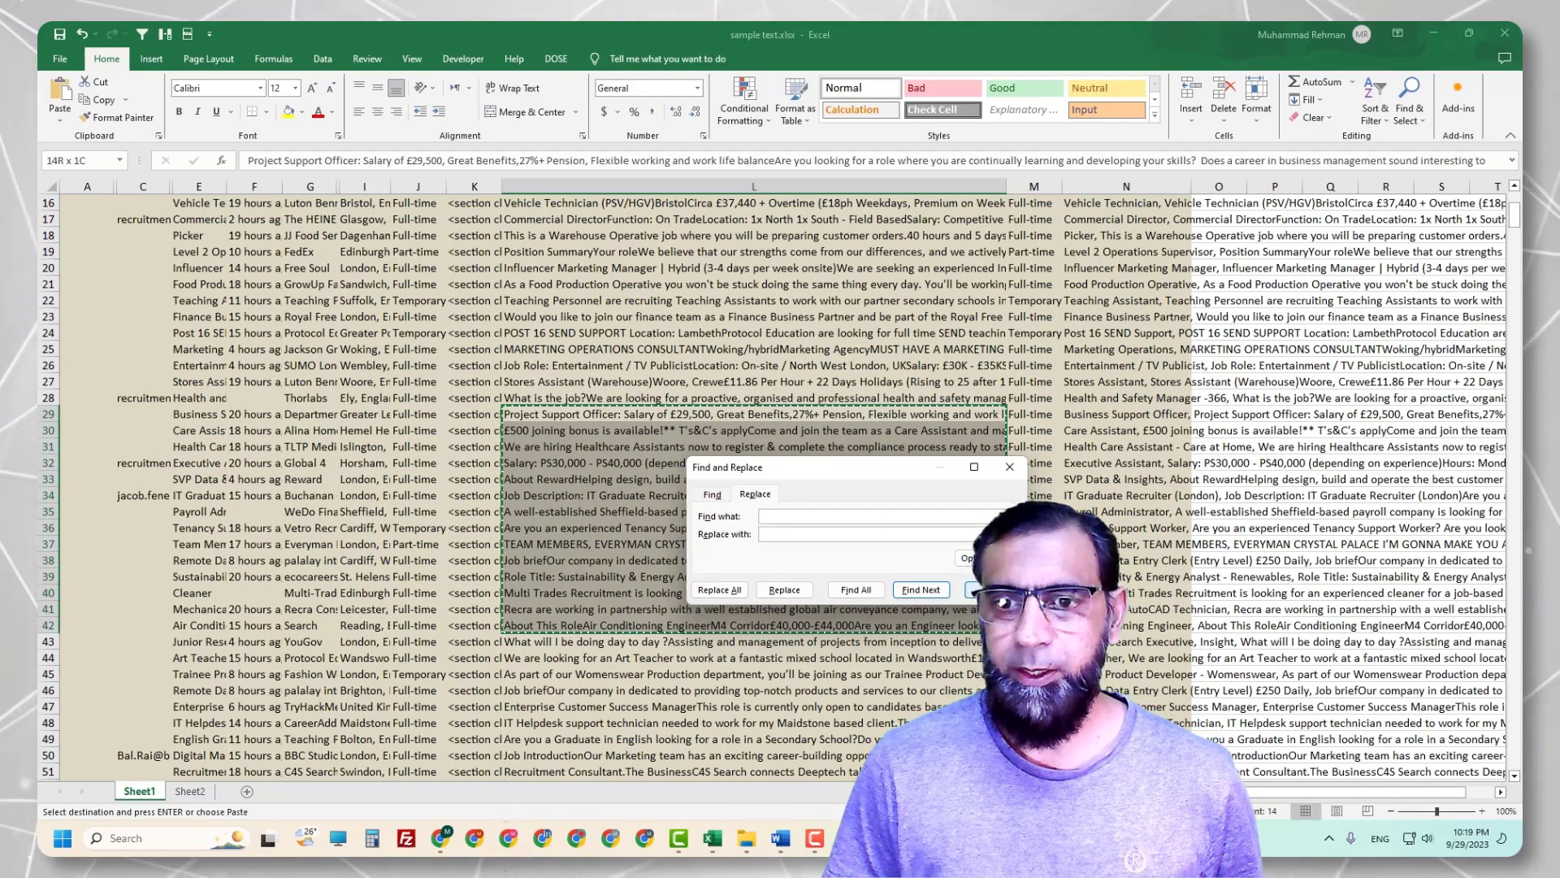
pyautogui.click(992, 590)
pyautogui.click(593, 397)
pyautogui.press('Escape')
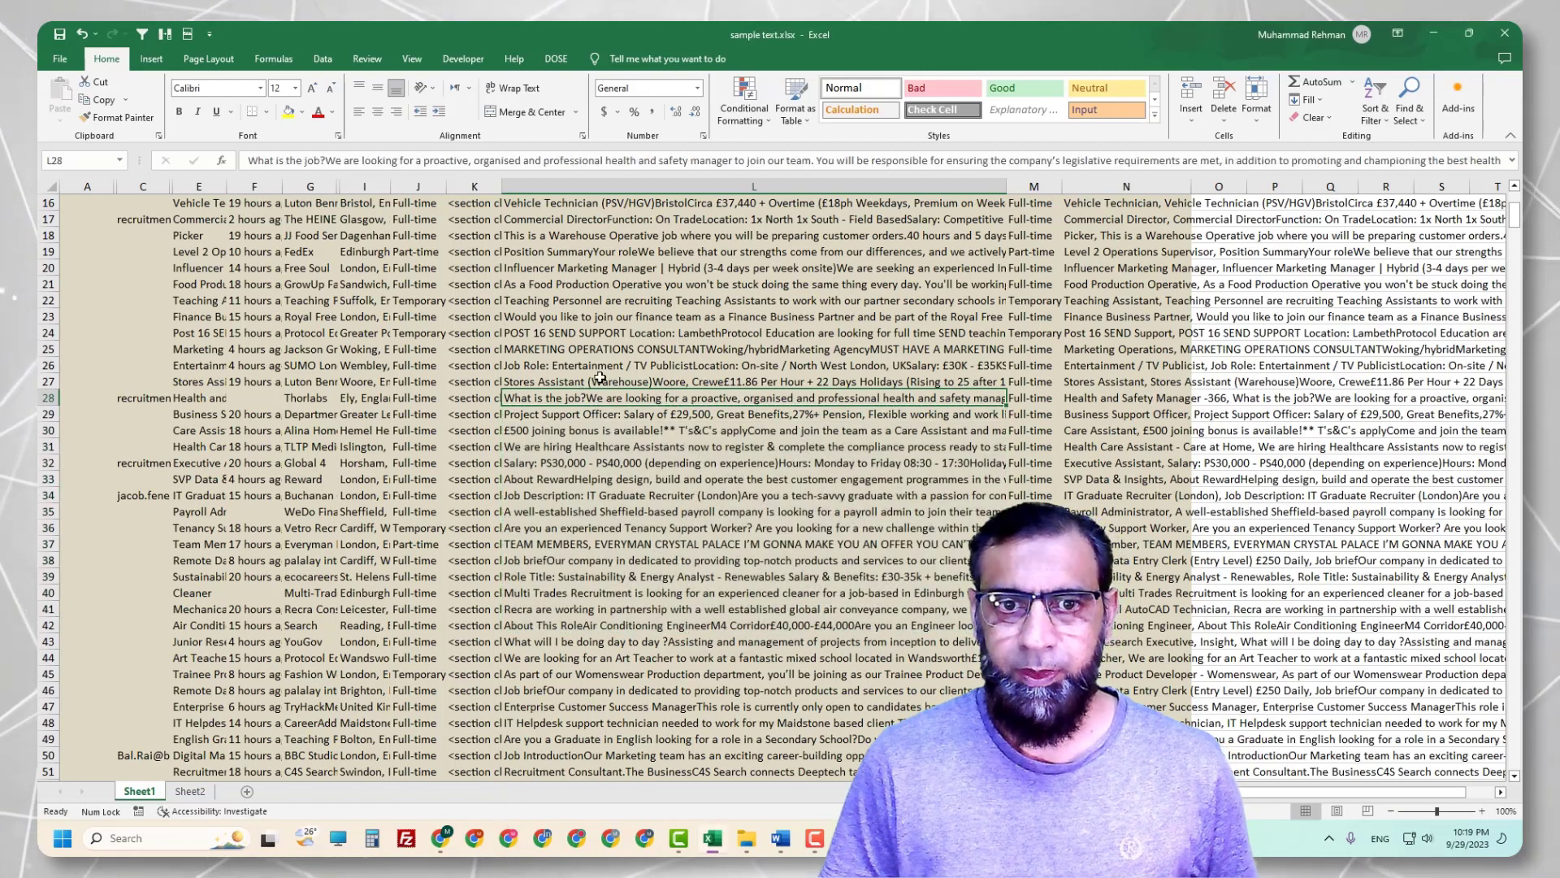
# Replace all line breaks in the job descriptions in cells L26:L45 and copy those cells
pyautogui.moveTo(607, 359); pyautogui.dragTo(633, 667)
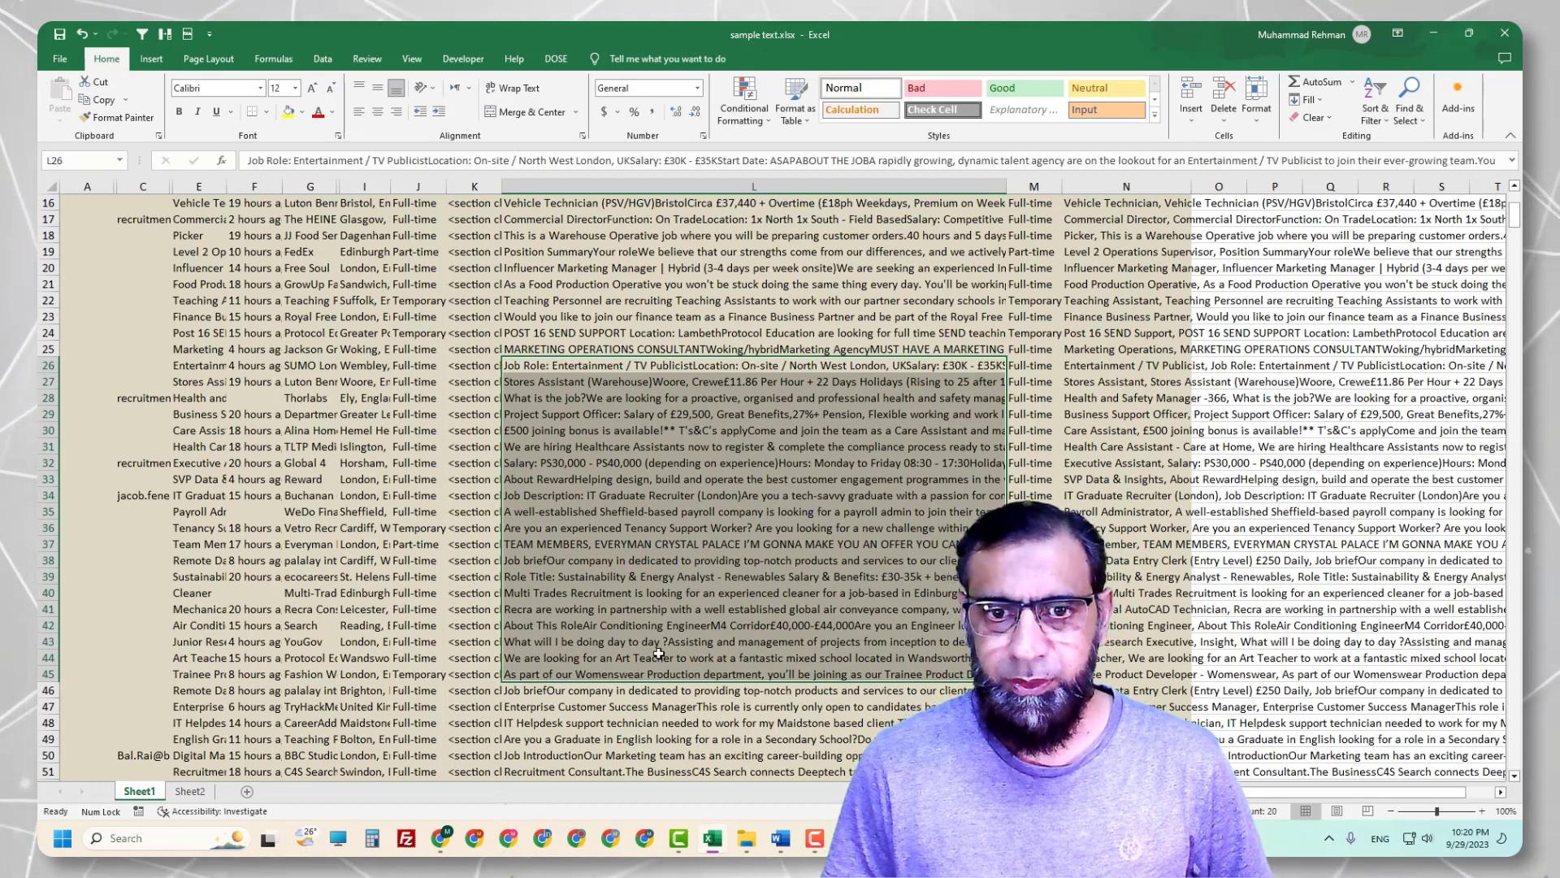
pyautogui.hotkey('ctrl', 'h')
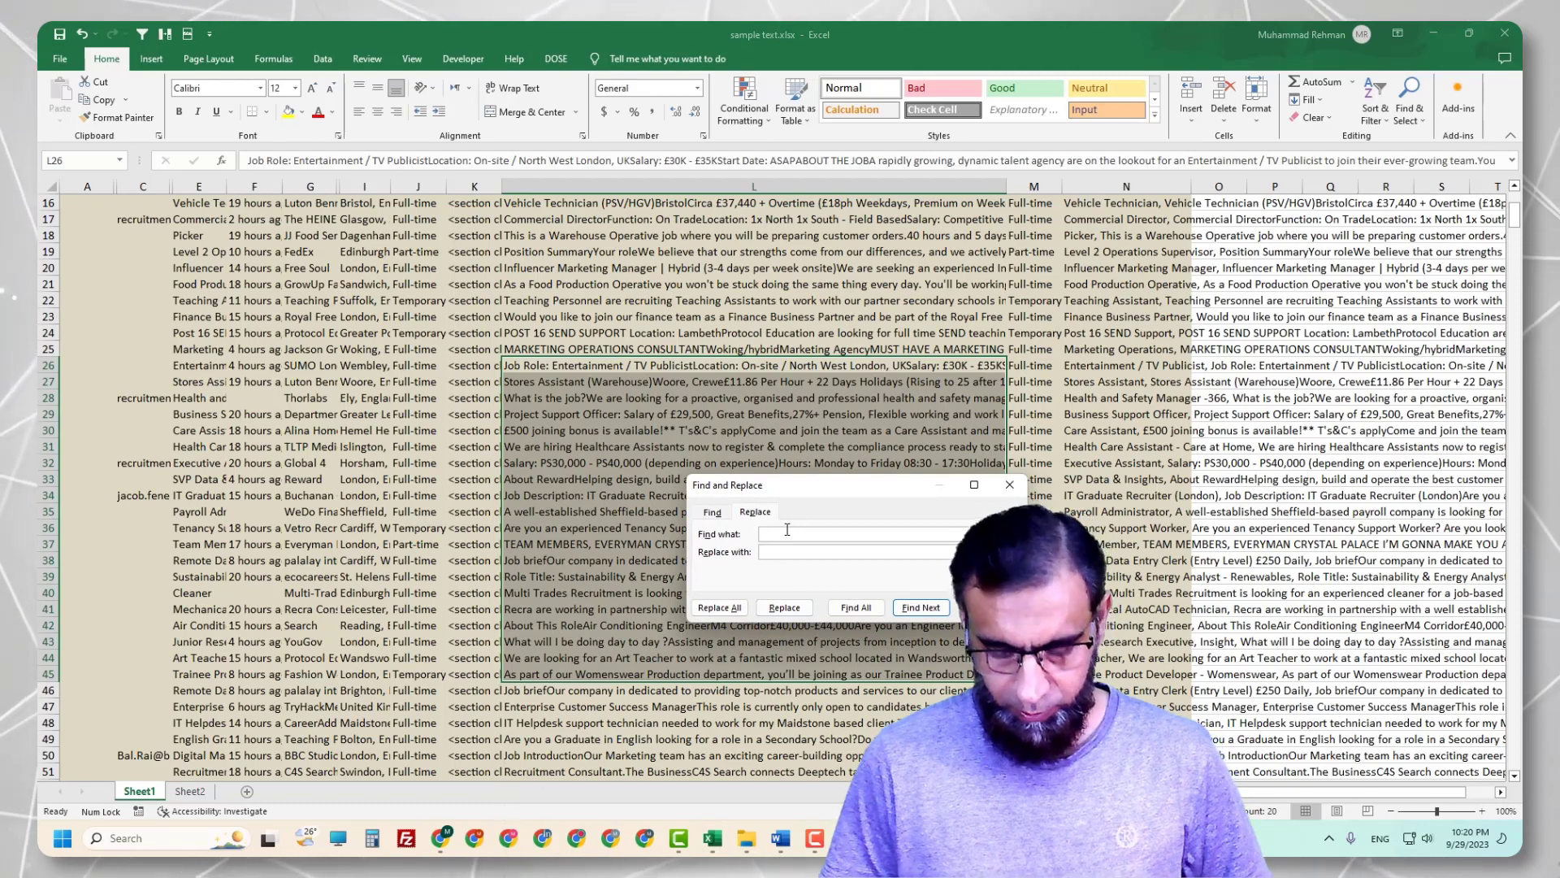
pyautogui.click(720, 609)
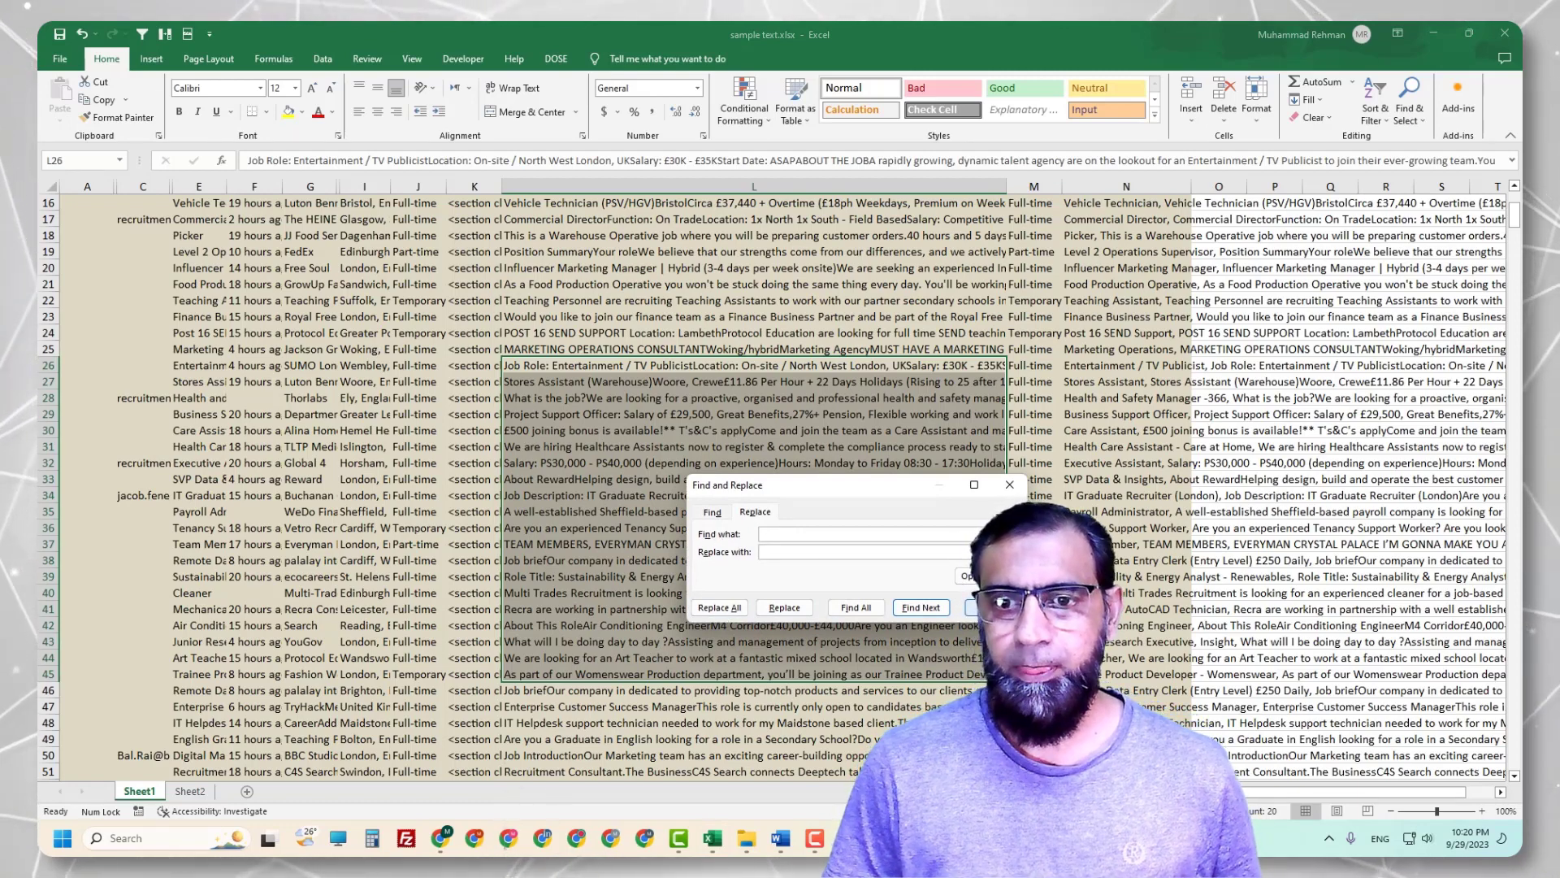
pyautogui.click(991, 607)
pyautogui.hotkey('ctrl', 'c')
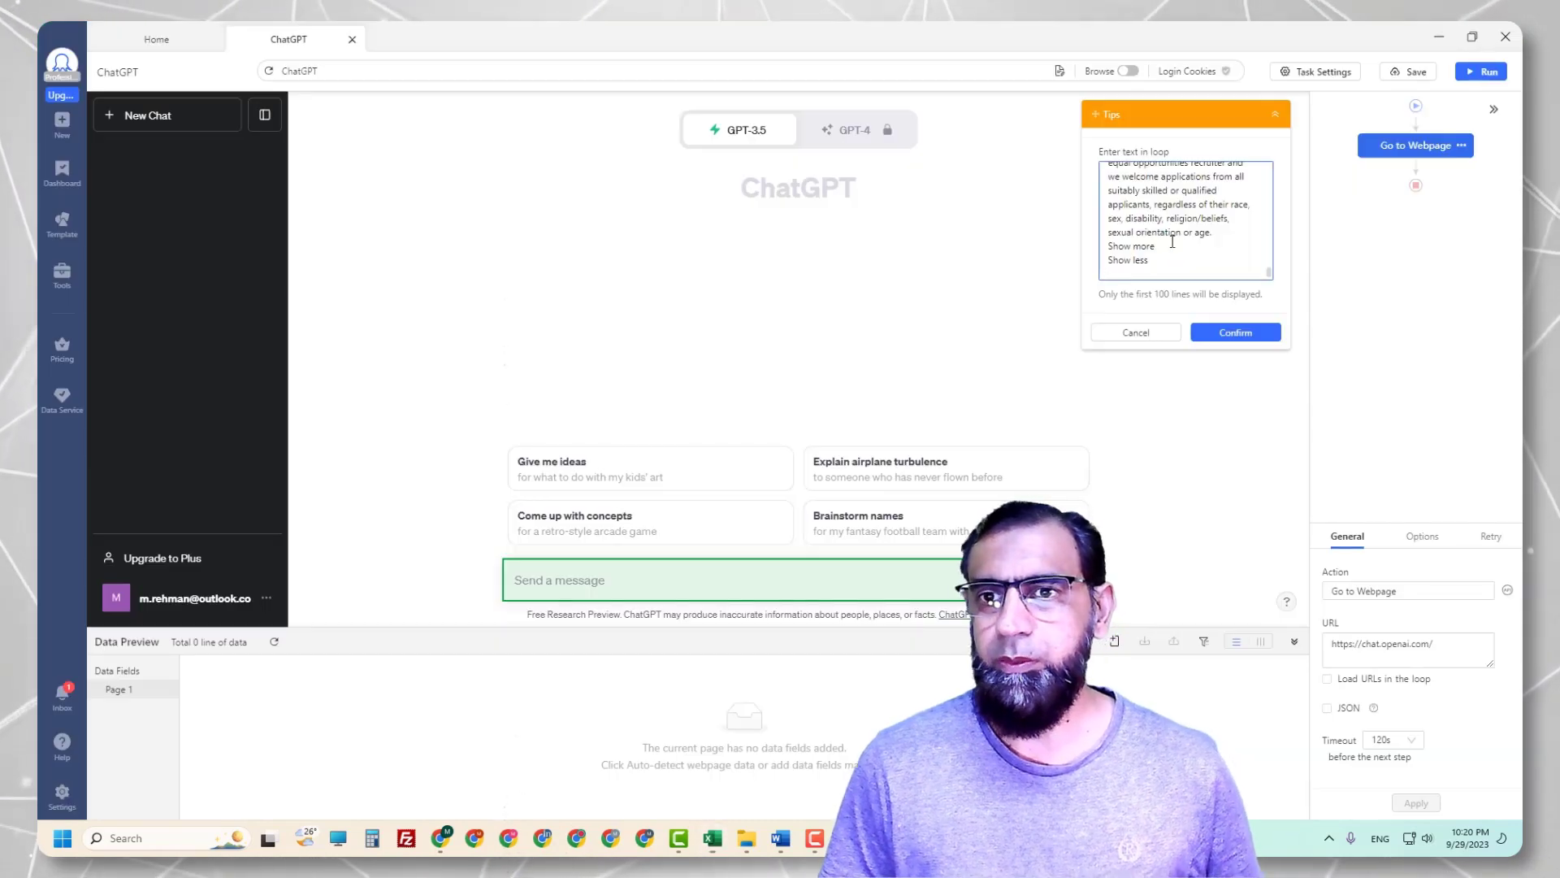
# Replace the whole loop text list with the copied job descriptions and confirm the Enter Text loop
pyautogui.hotkey('ctrl', 'a')
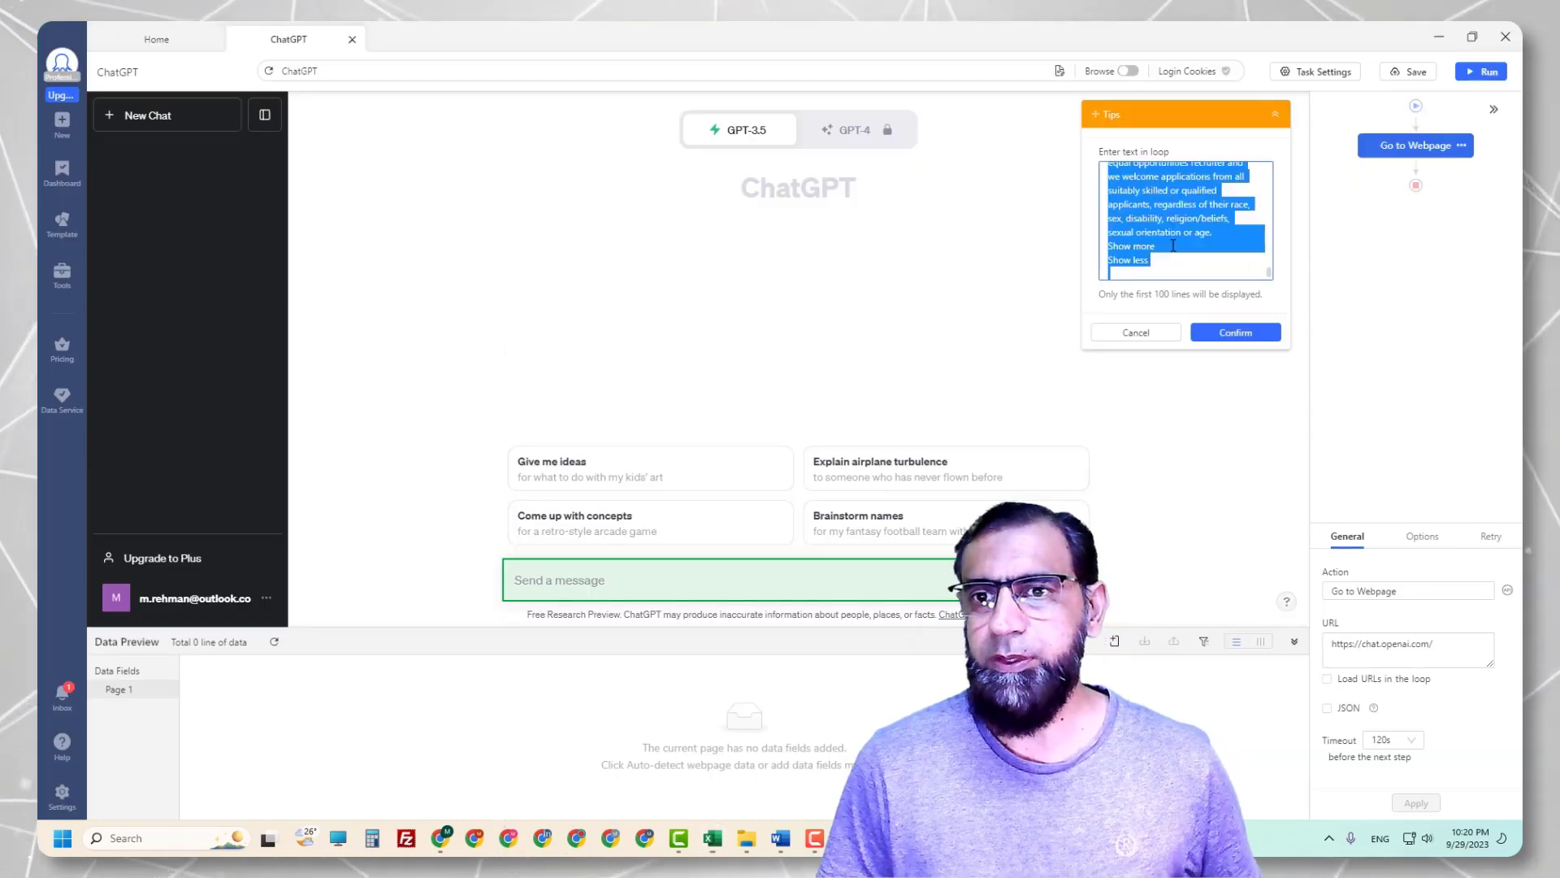
pyautogui.hotkey('ctrl', 'v')
pyautogui.click(1236, 333)
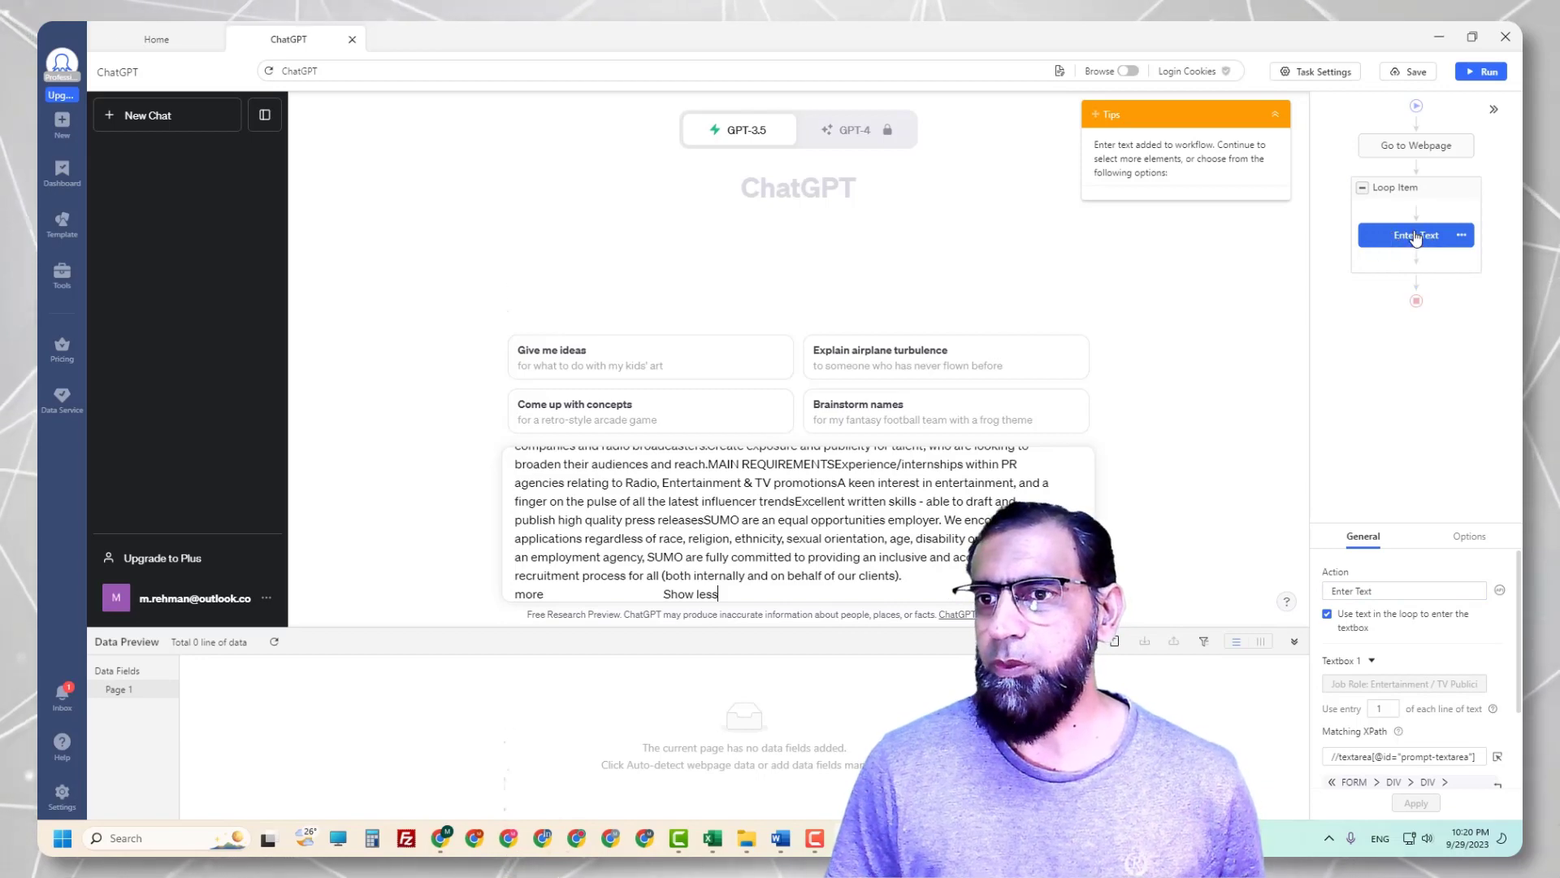
# Set the Enter Text action to wait 60s beforehand and hit Enter/Return when finished, apply the options and save the task
pyautogui.click(1468, 538)
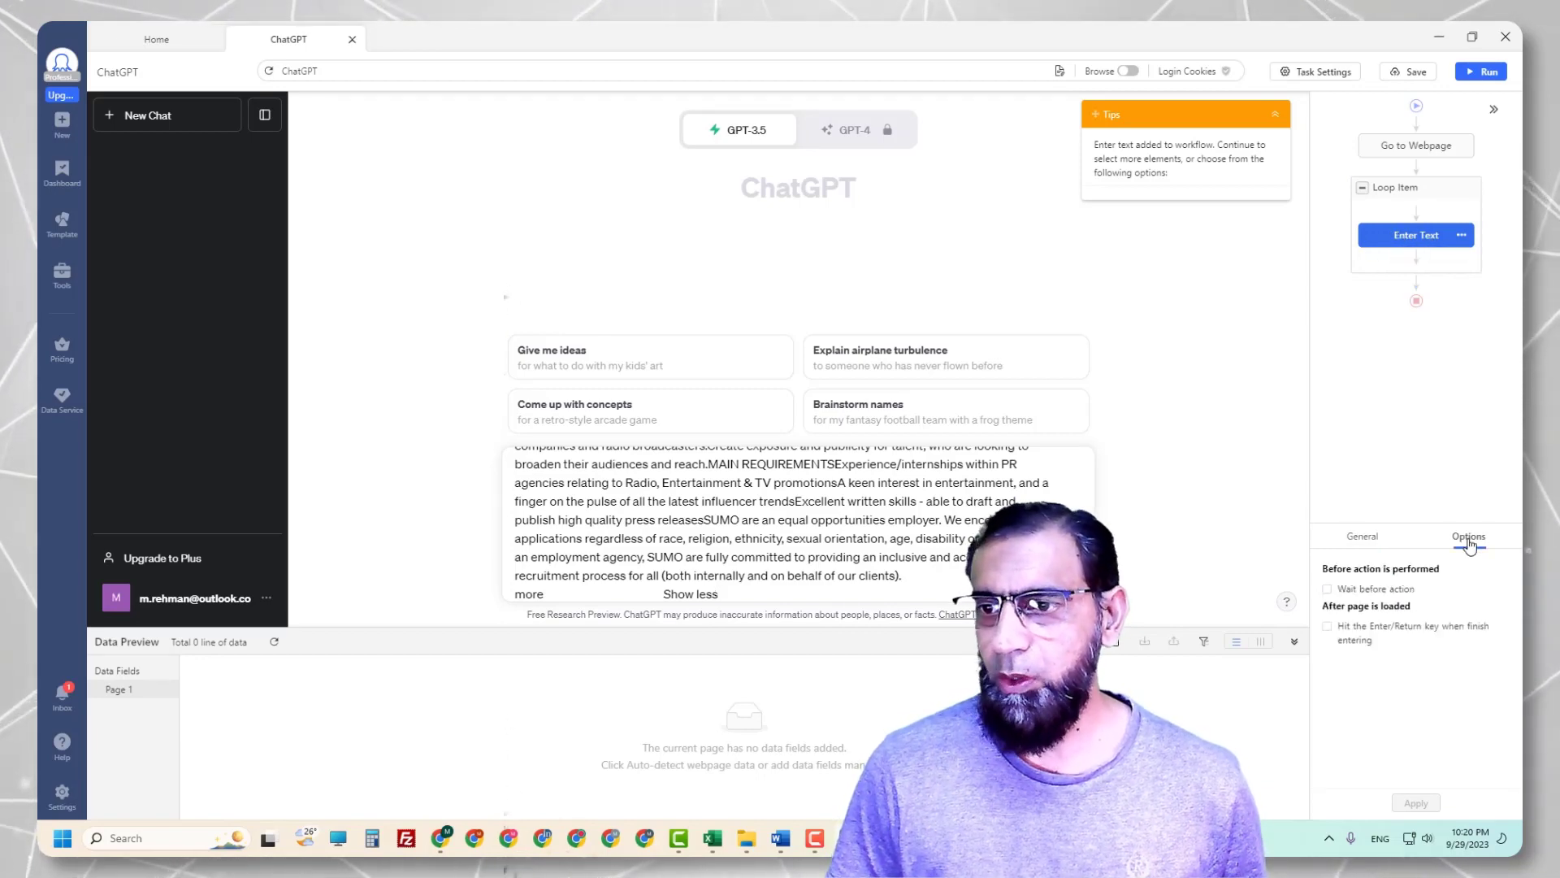
pyautogui.click(1346, 590)
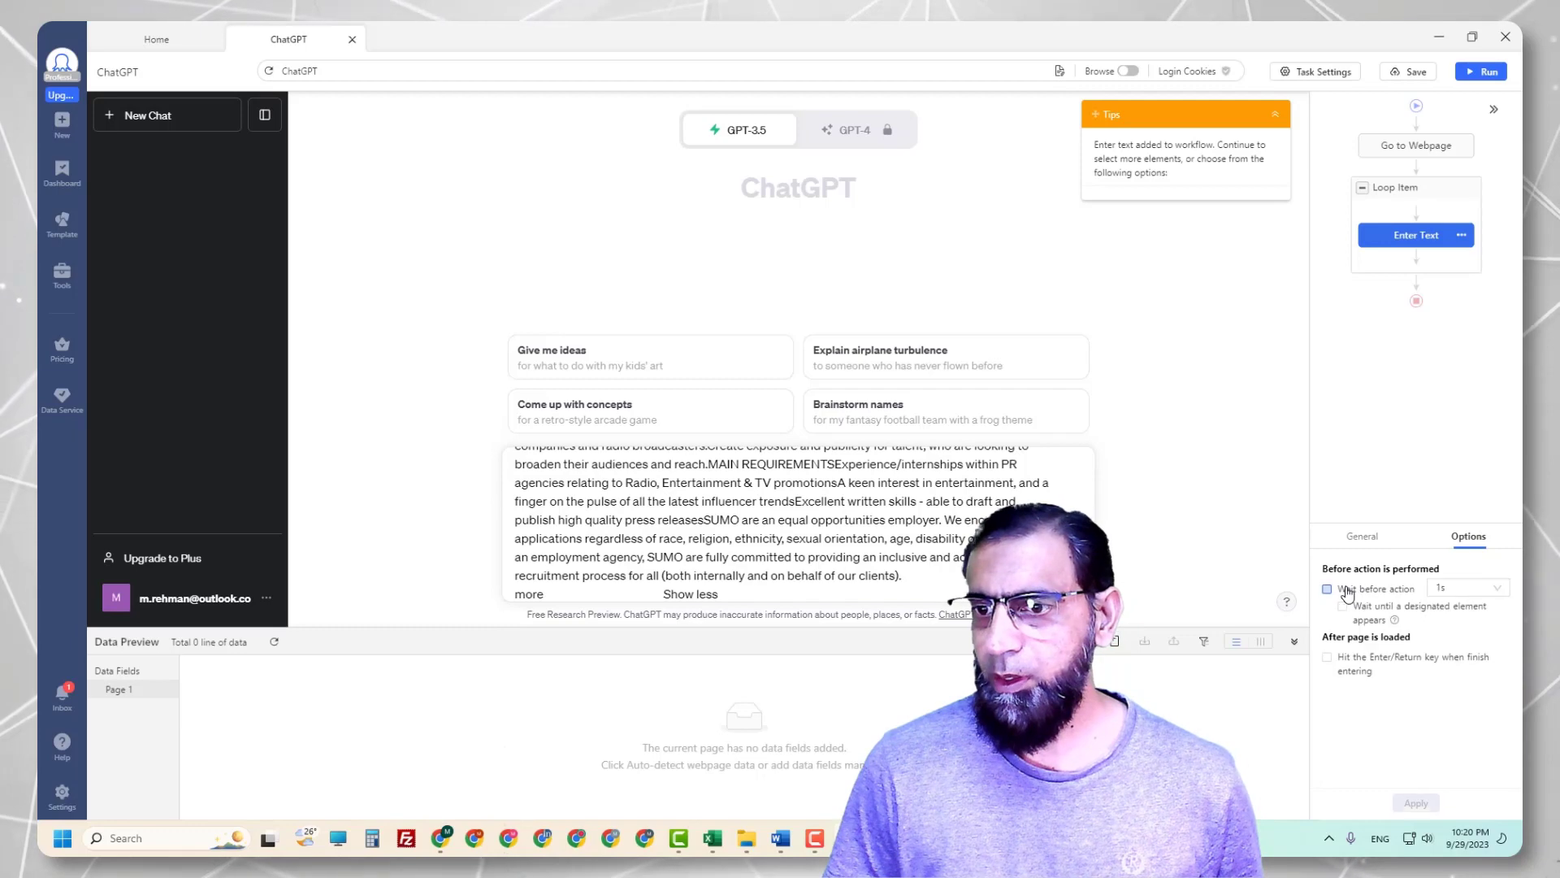
pyautogui.click(1463, 598)
pyautogui.moveTo(1510, 642); pyautogui.dragTo(1510, 677)
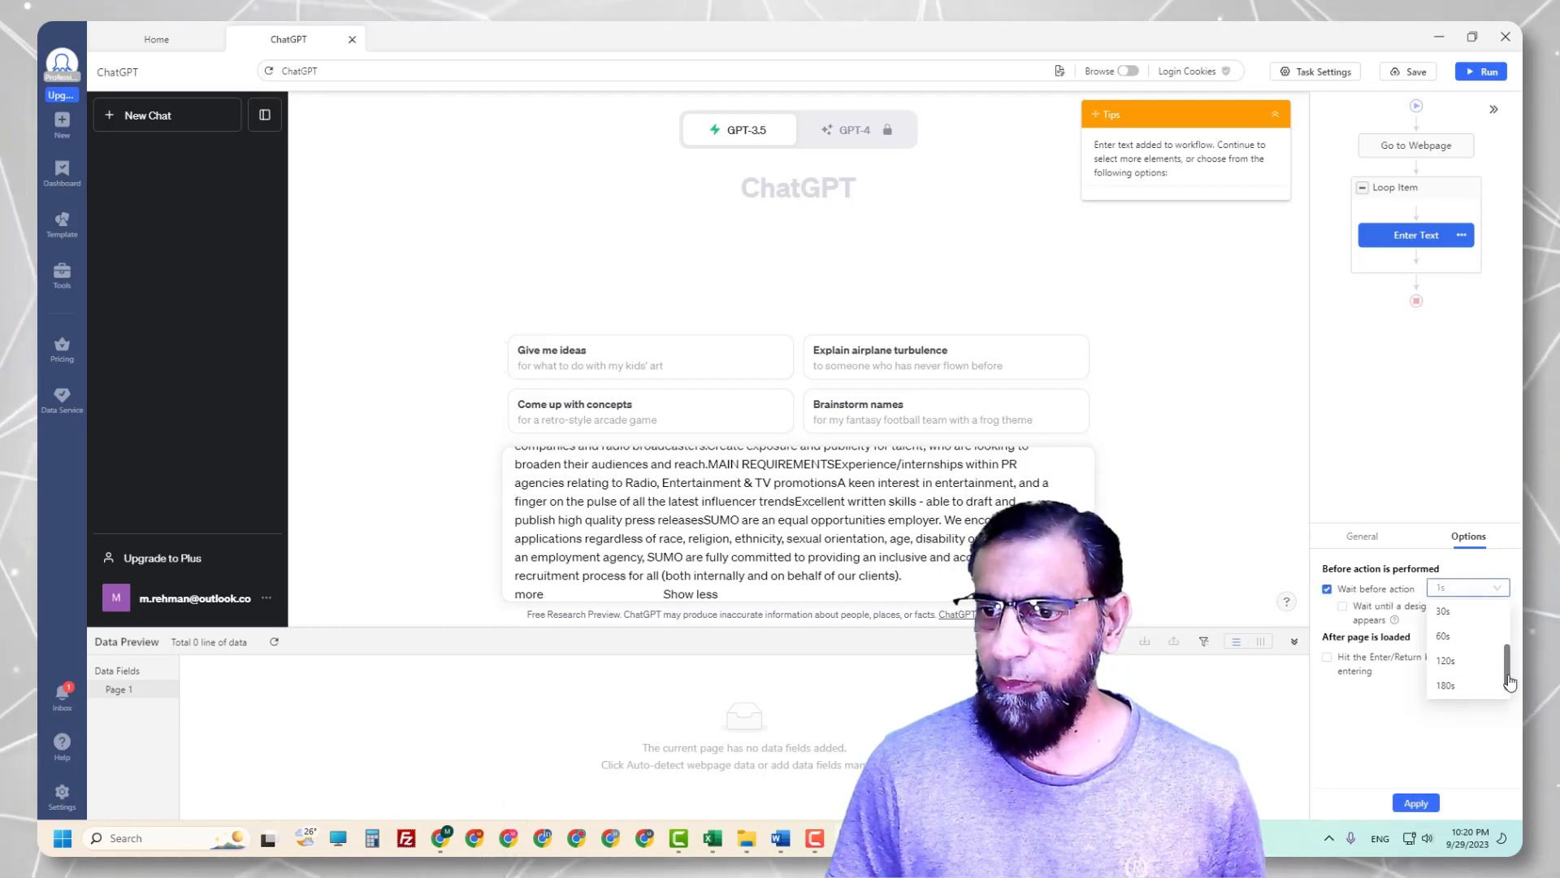
pyautogui.click(1444, 636)
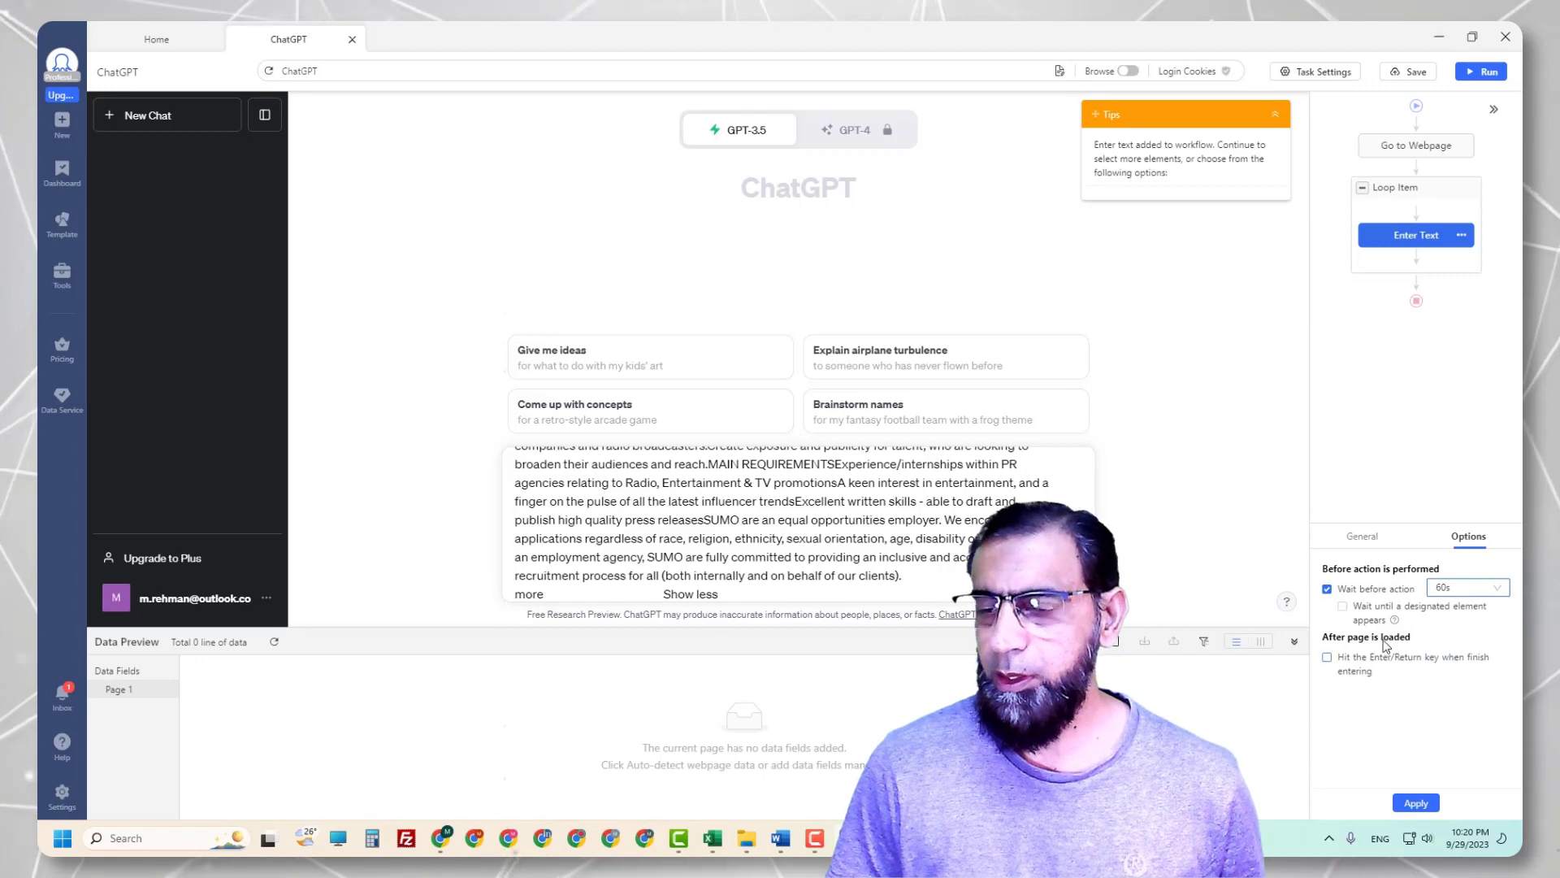
pyautogui.click(1328, 658)
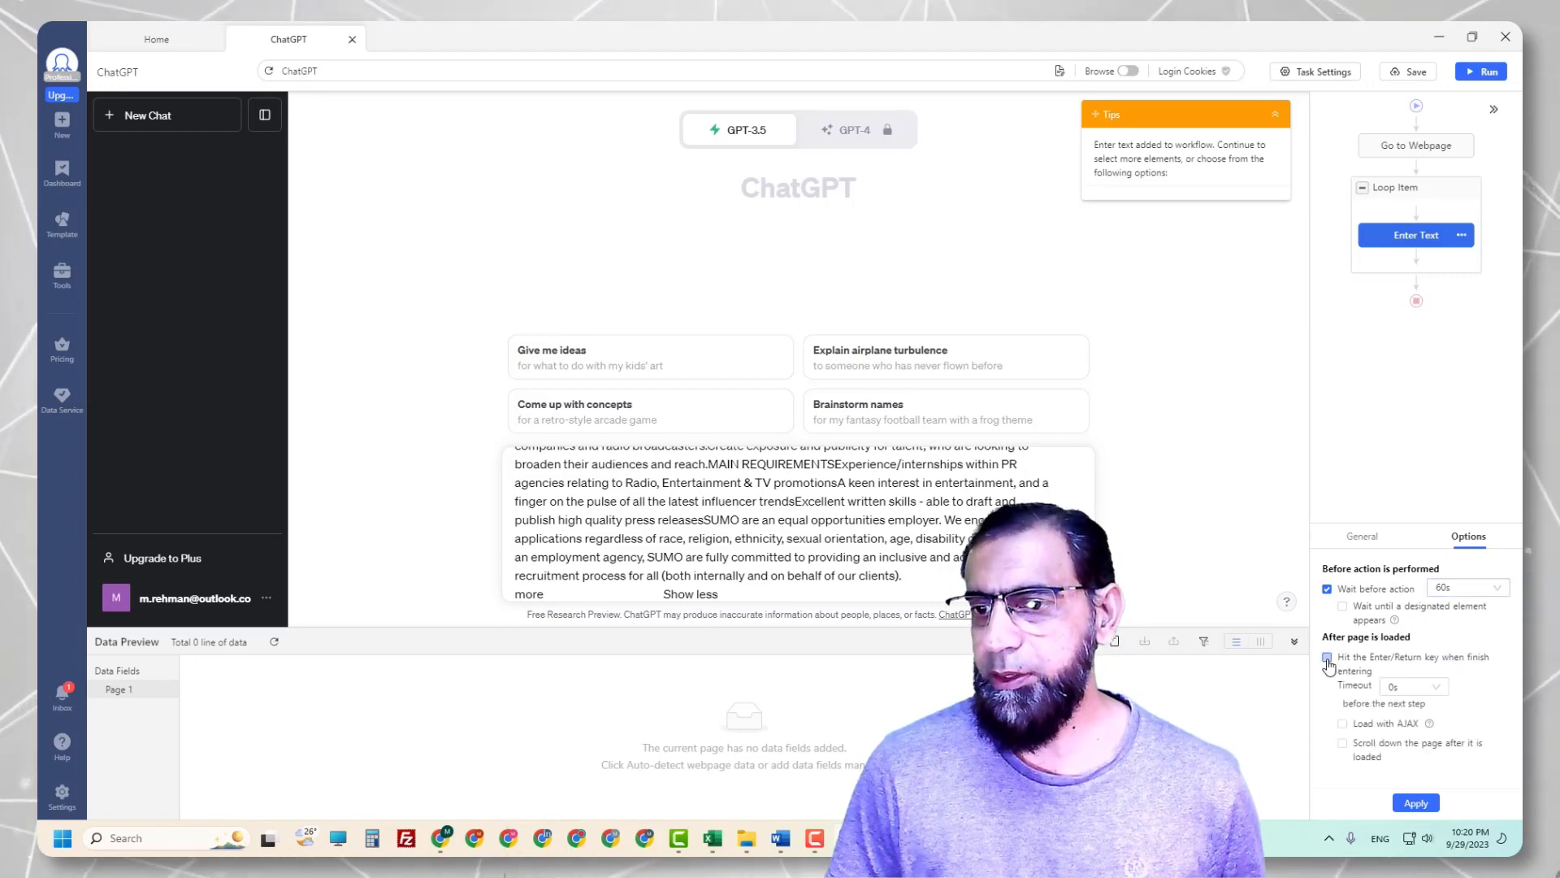
pyautogui.click(1414, 803)
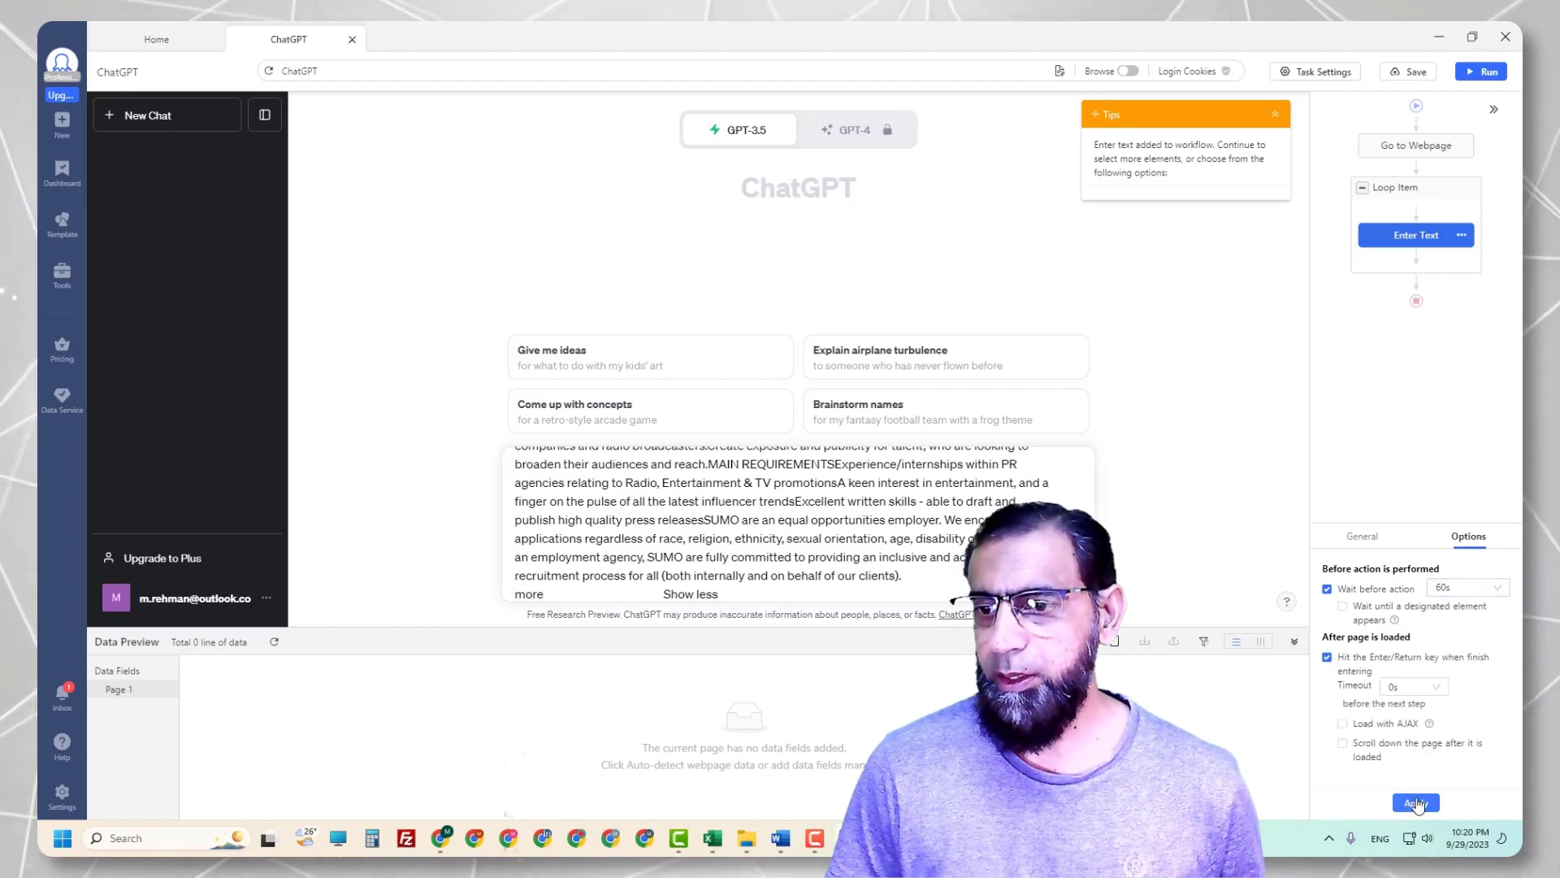
pyautogui.click(1410, 73)
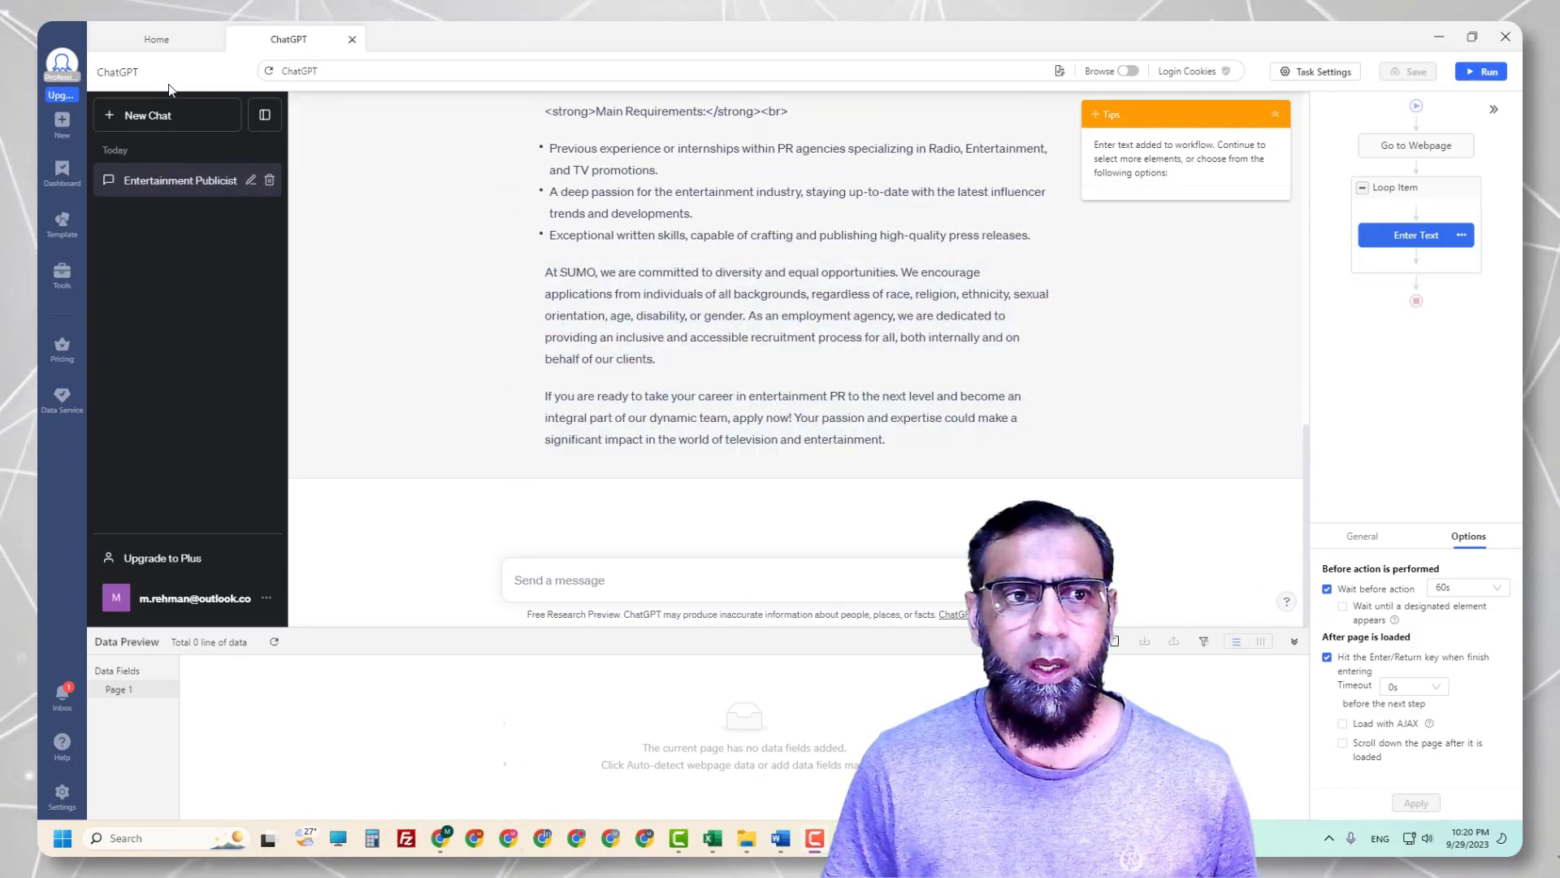
# View the ChatGPT task's entry in the dashboard and return to its workflow
pyautogui.click(62, 172)
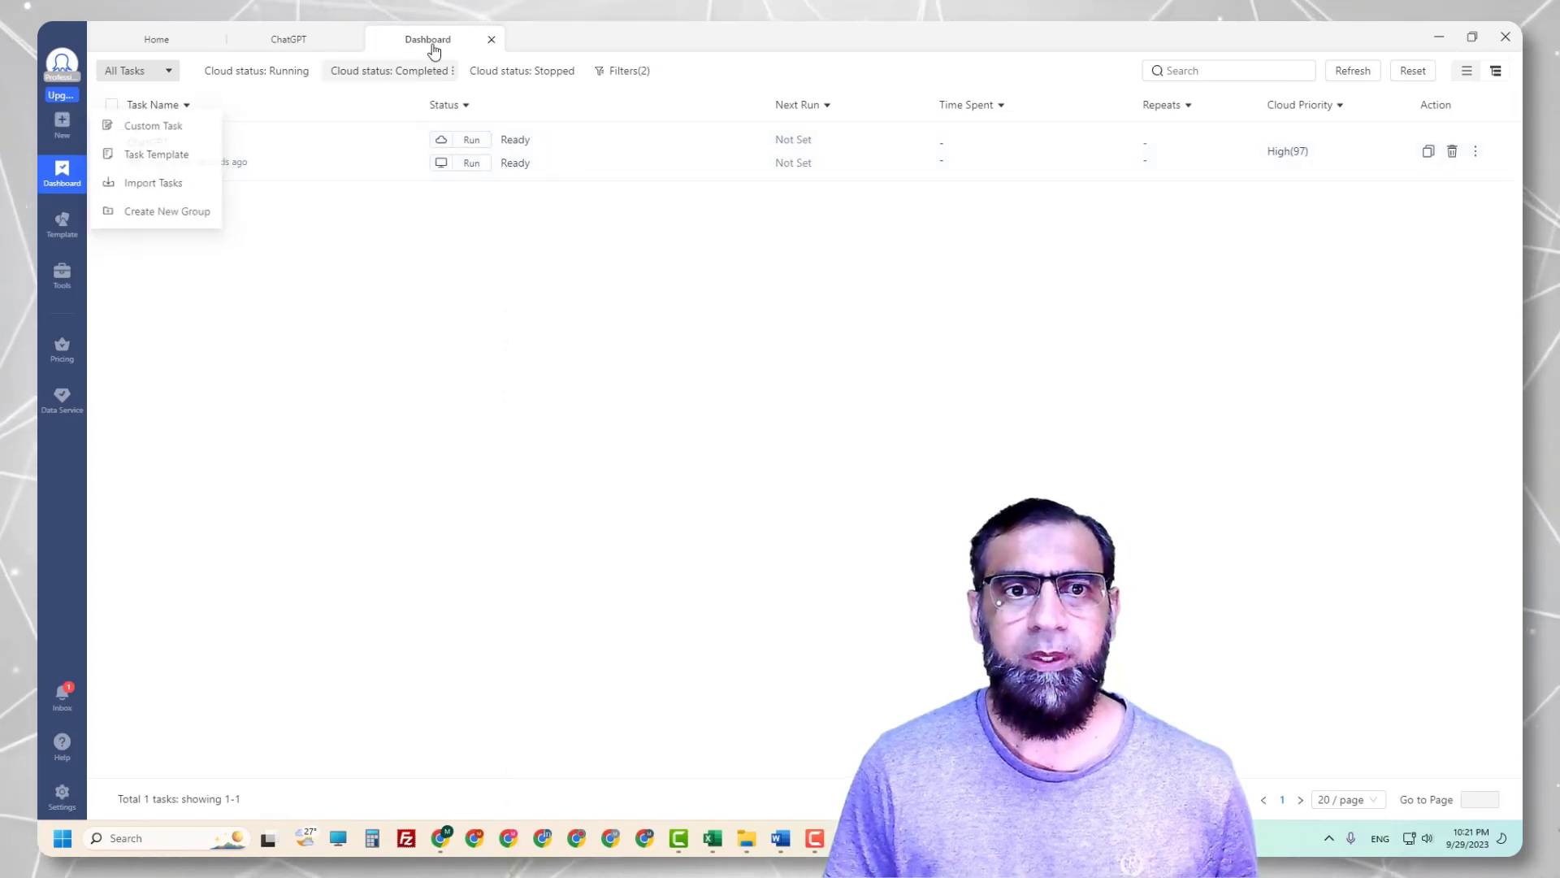
pyautogui.click(292, 41)
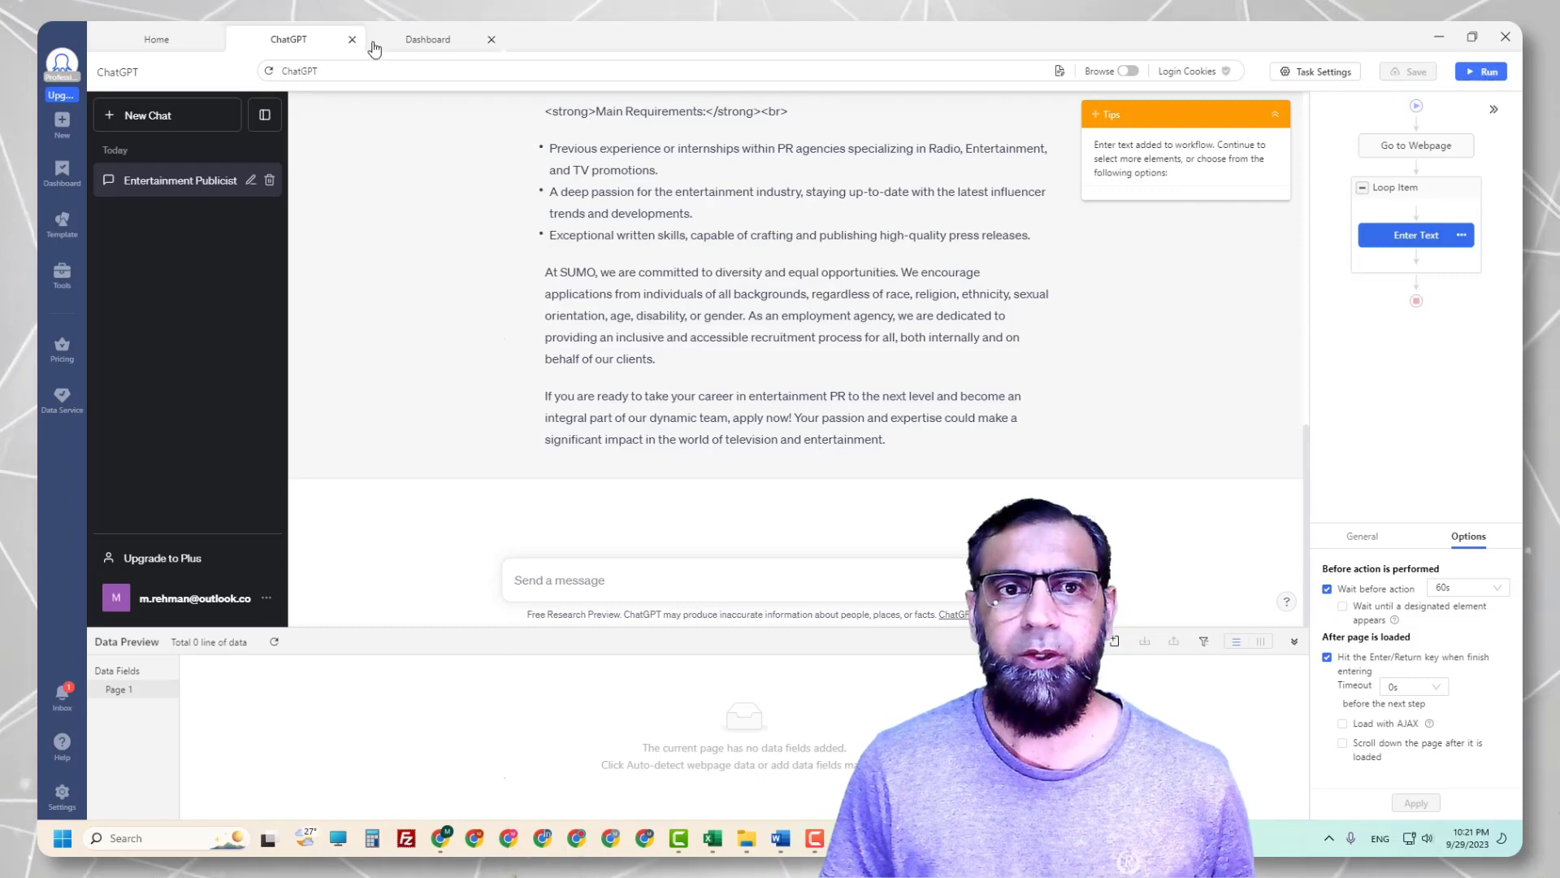
pyautogui.click(407, 40)
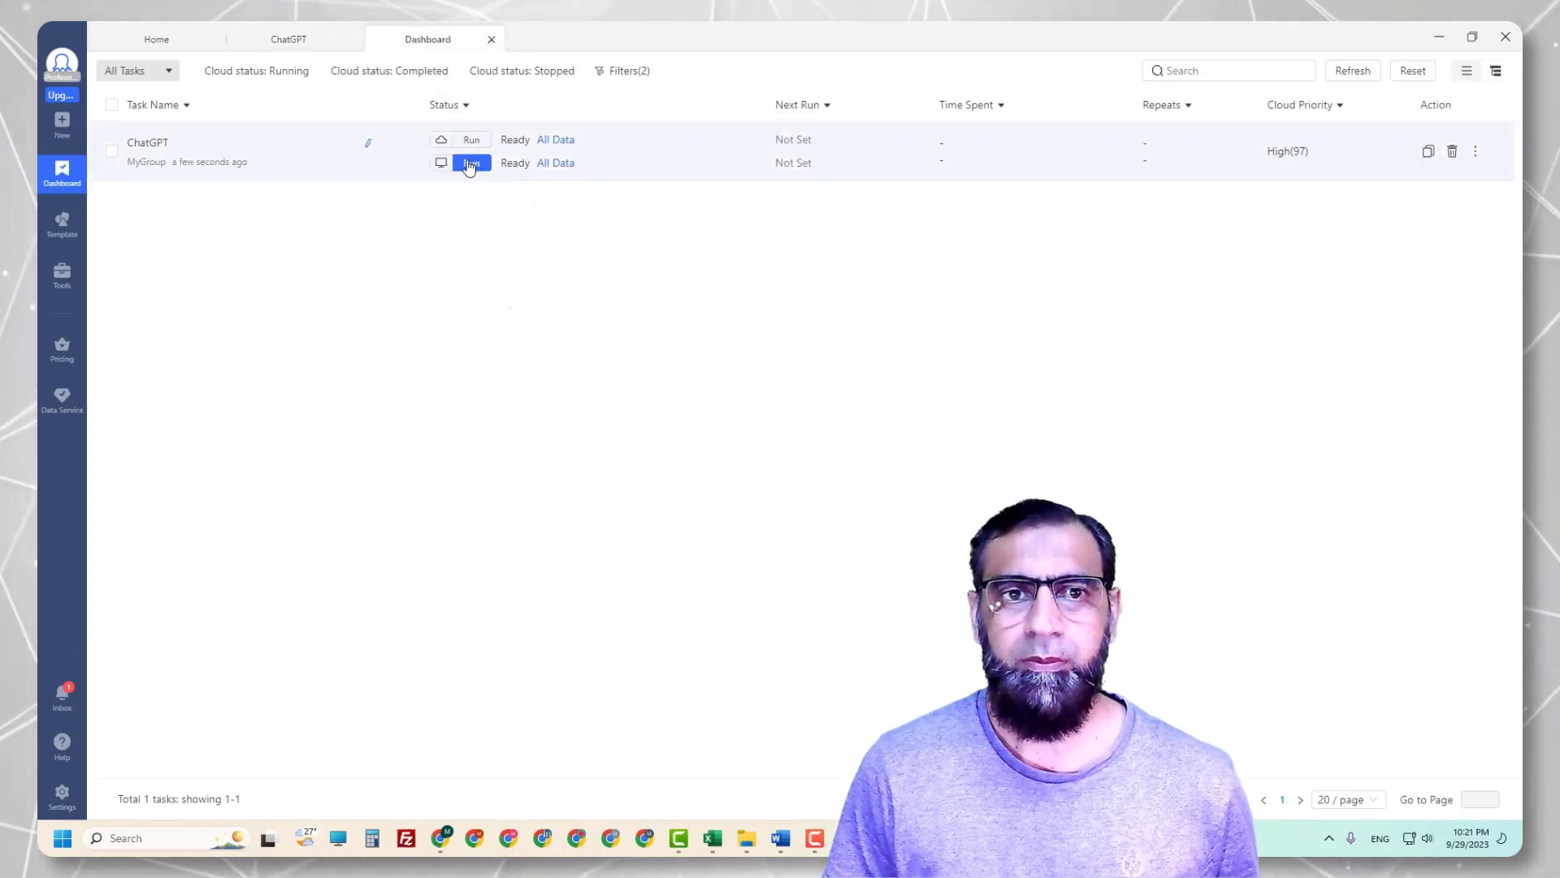
pyautogui.click(288, 41)
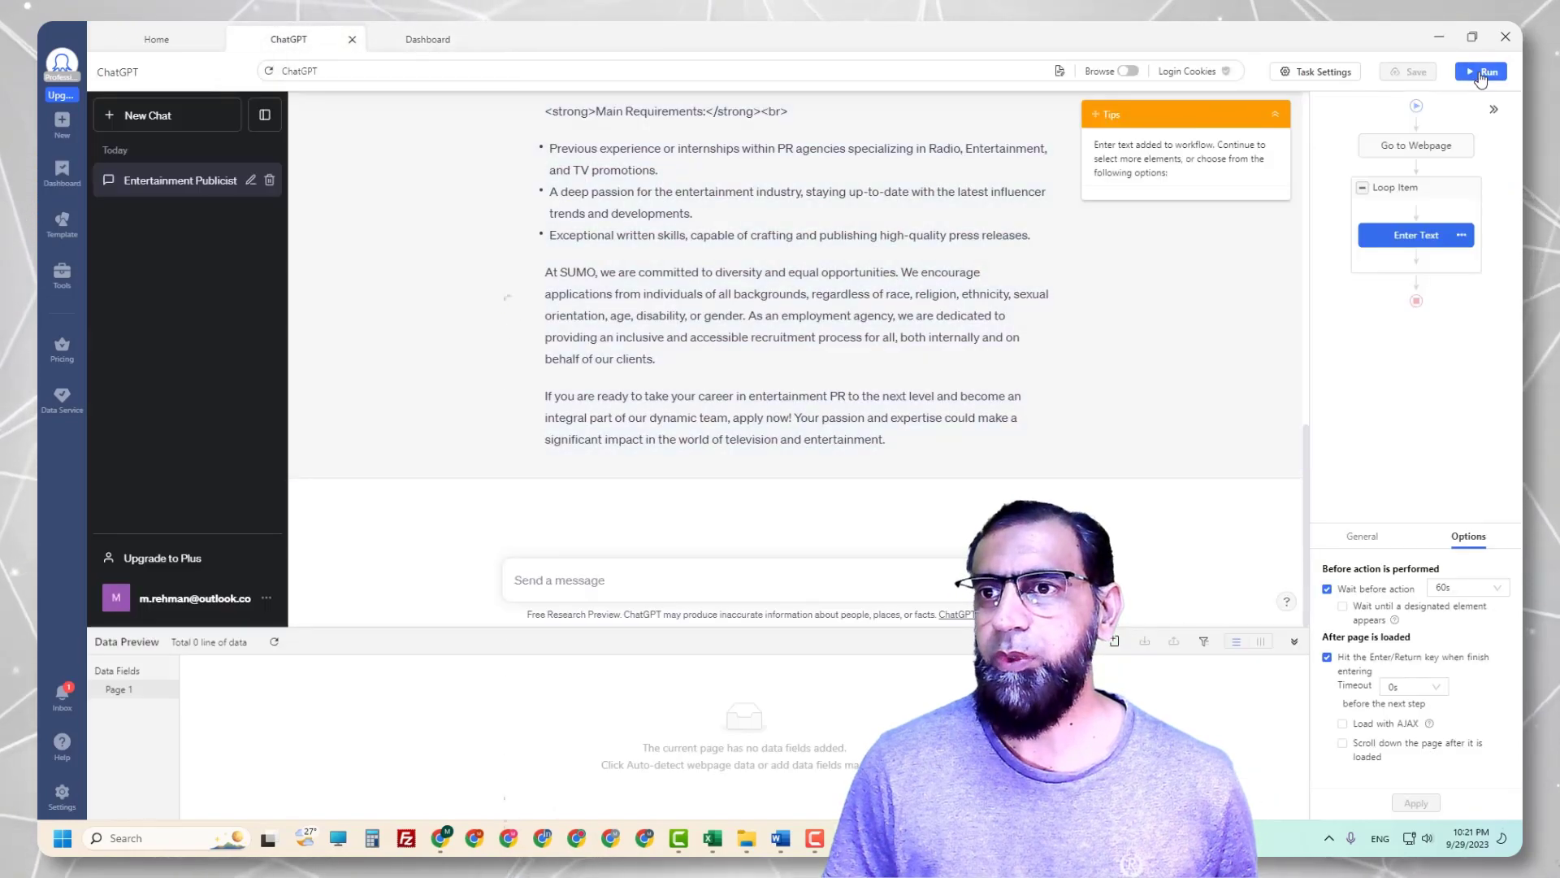
# Run the task on this device in Standard Mode, show its browser and pause the run
pyautogui.click(1484, 73)
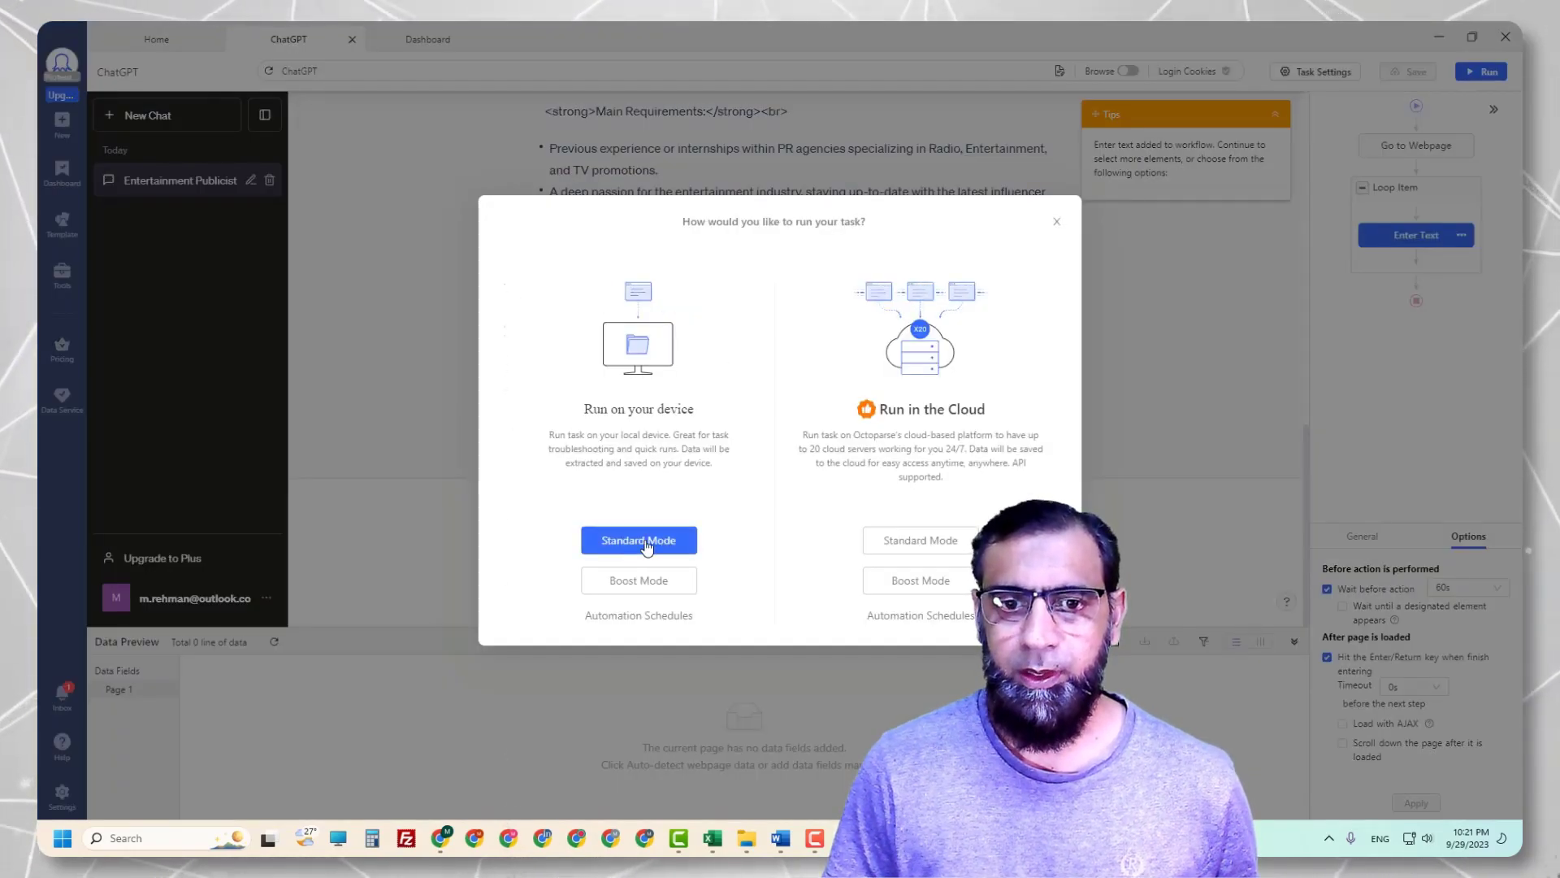
pyautogui.click(642, 541)
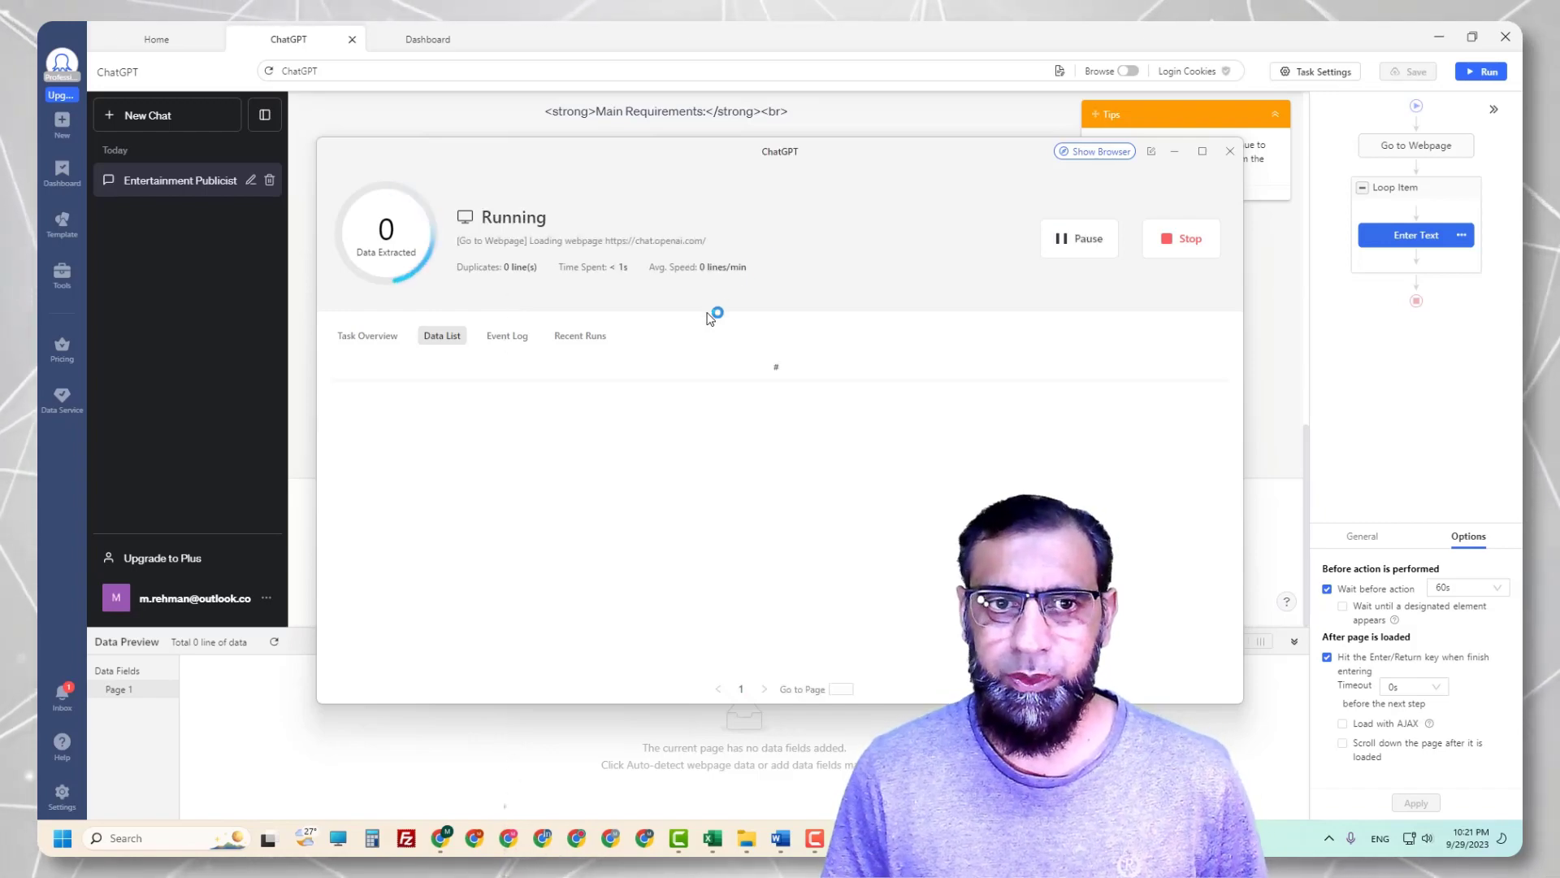
pyautogui.click(1084, 152)
pyautogui.click(399, 185)
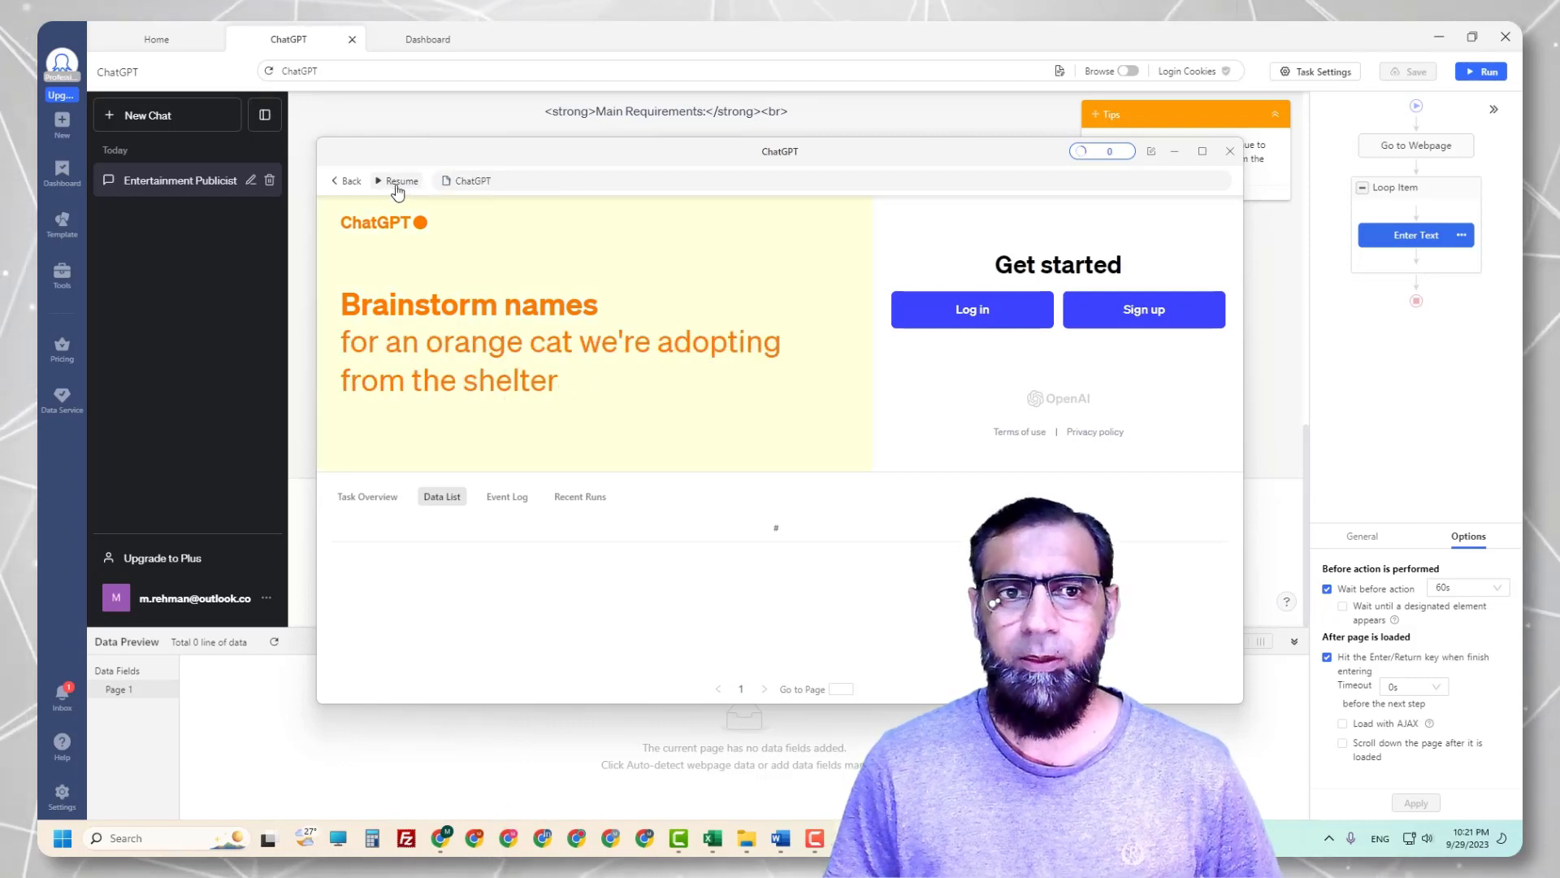
# Log in to ChatGPT in the run's browser and dismiss the getting-started tips
pyautogui.click(971, 311)
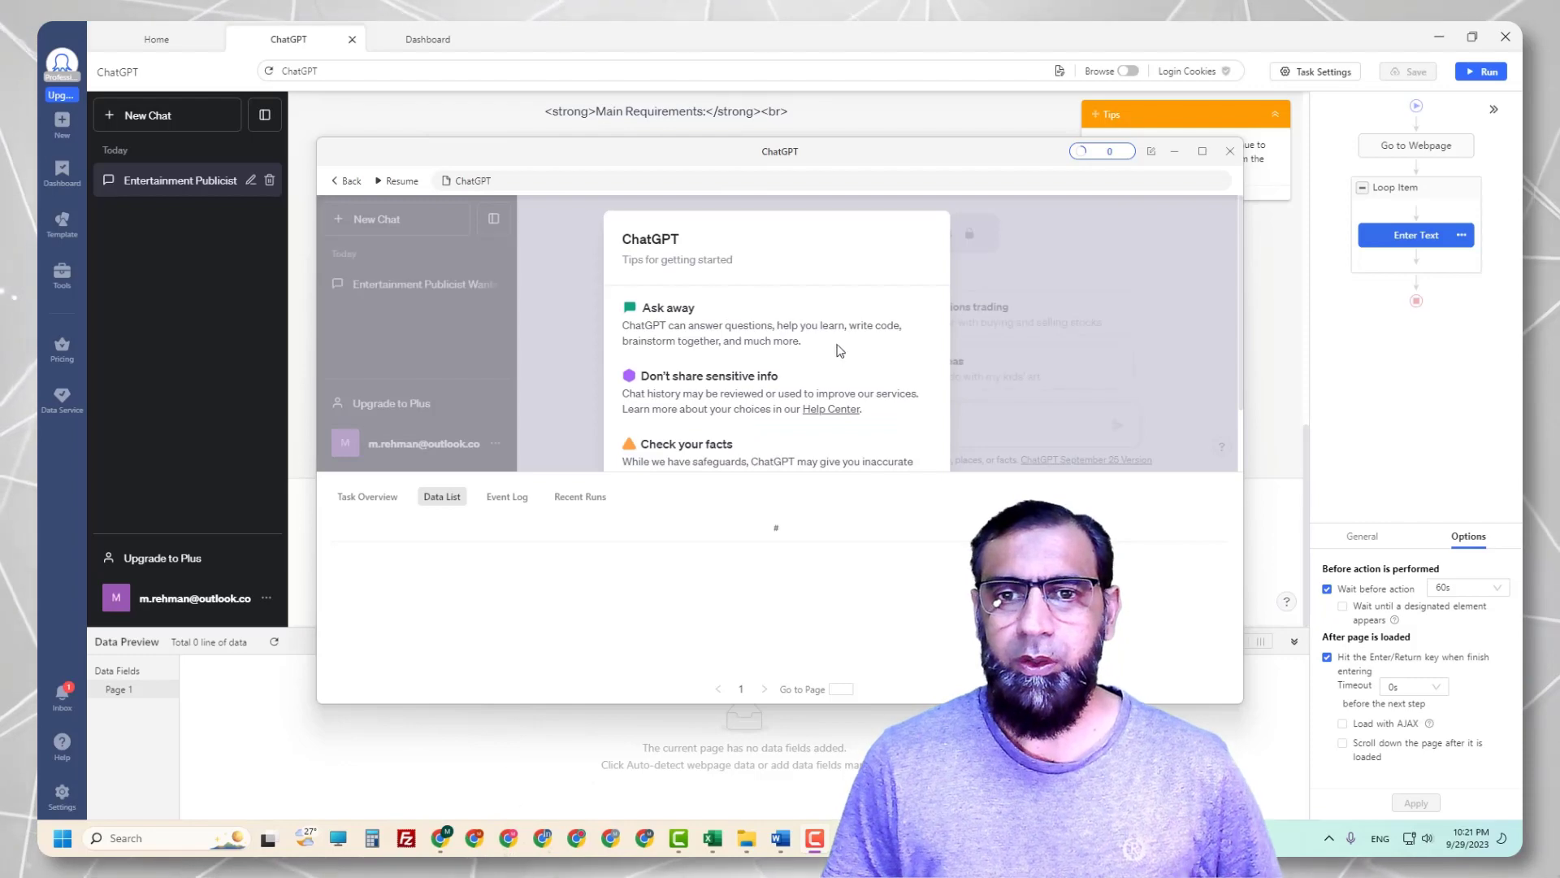
pyautogui.scroll(-3, 812, 358)
pyautogui.click(893, 439)
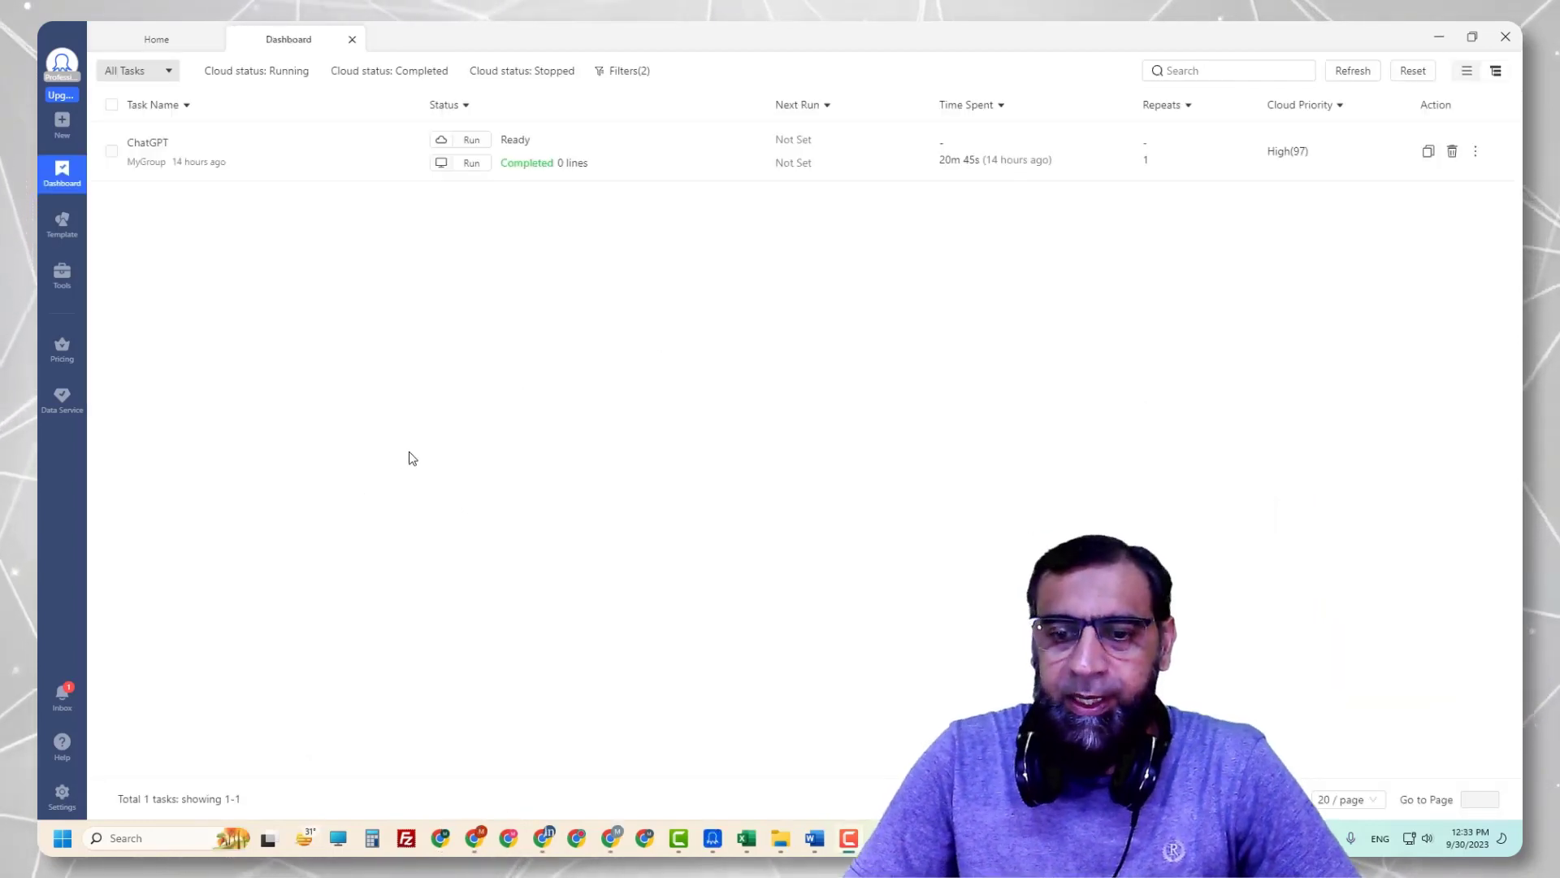
# Switch to Chrome and review the submitted and rewritten job descriptions in the TV Publicist Wanted chat
pyautogui.moveTo(613, 845)
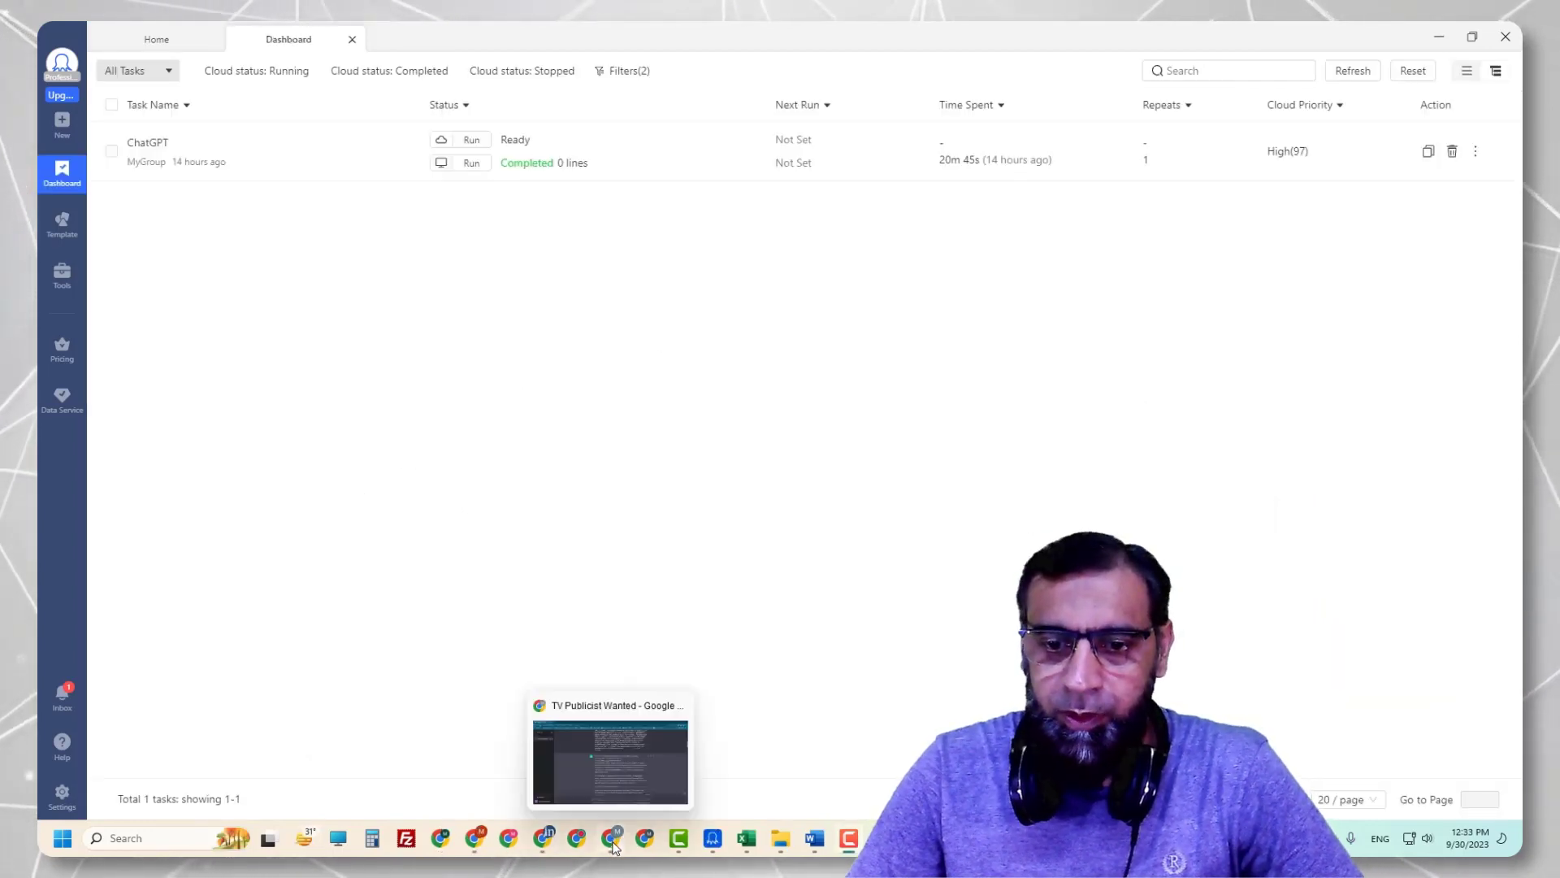
pyautogui.click(611, 747)
pyautogui.scroll(15, 1356, 217)
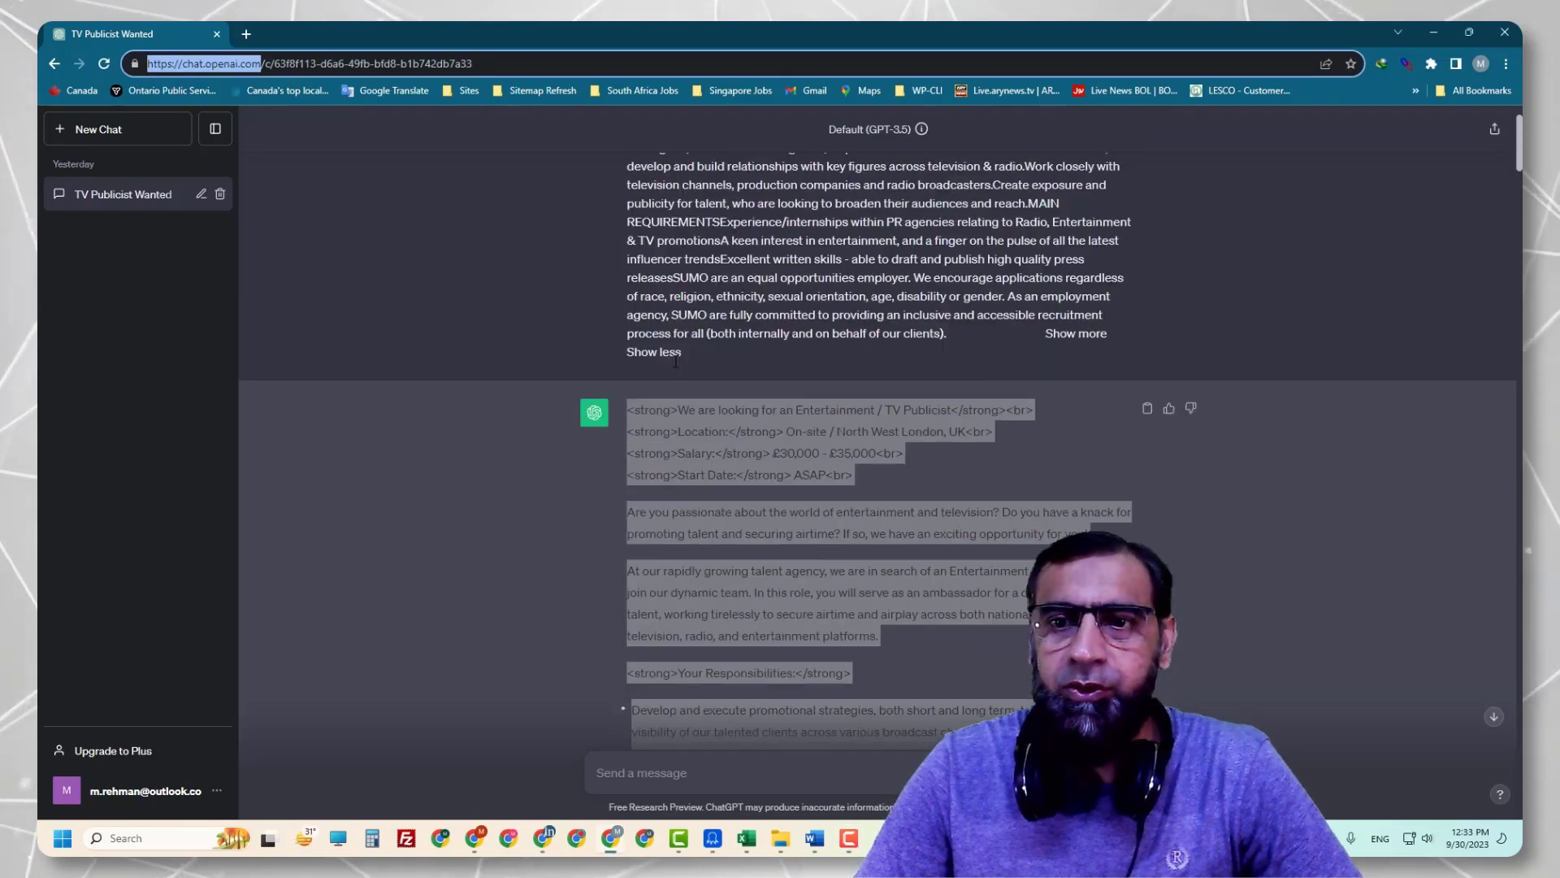
pyautogui.click(1356, 217)
pyautogui.scroll(-20, 878, 422)
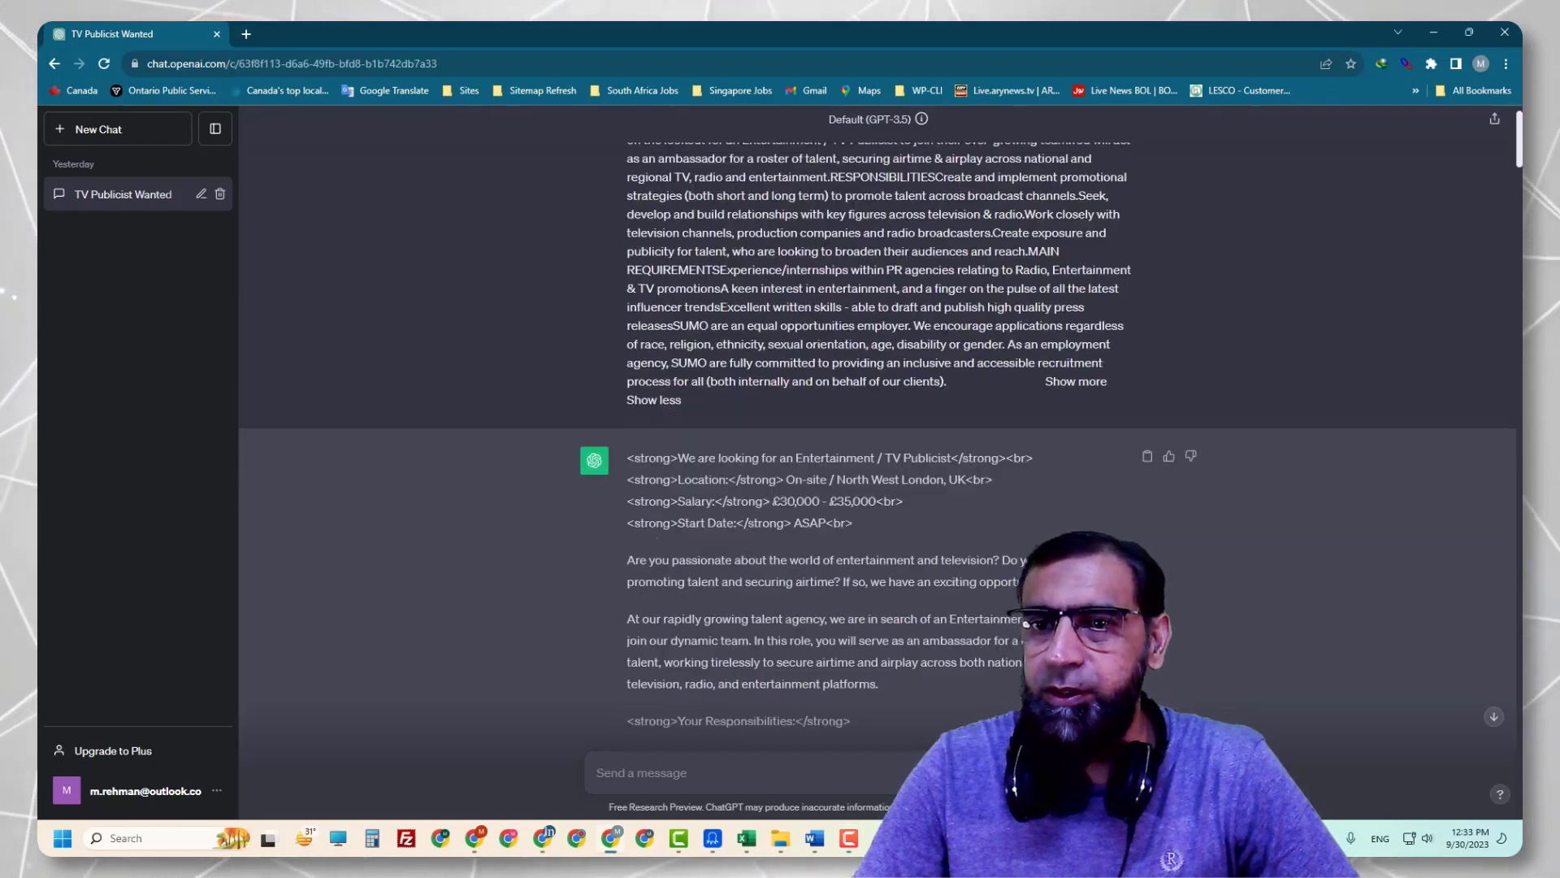
pyautogui.scroll(-20, 877, 423)
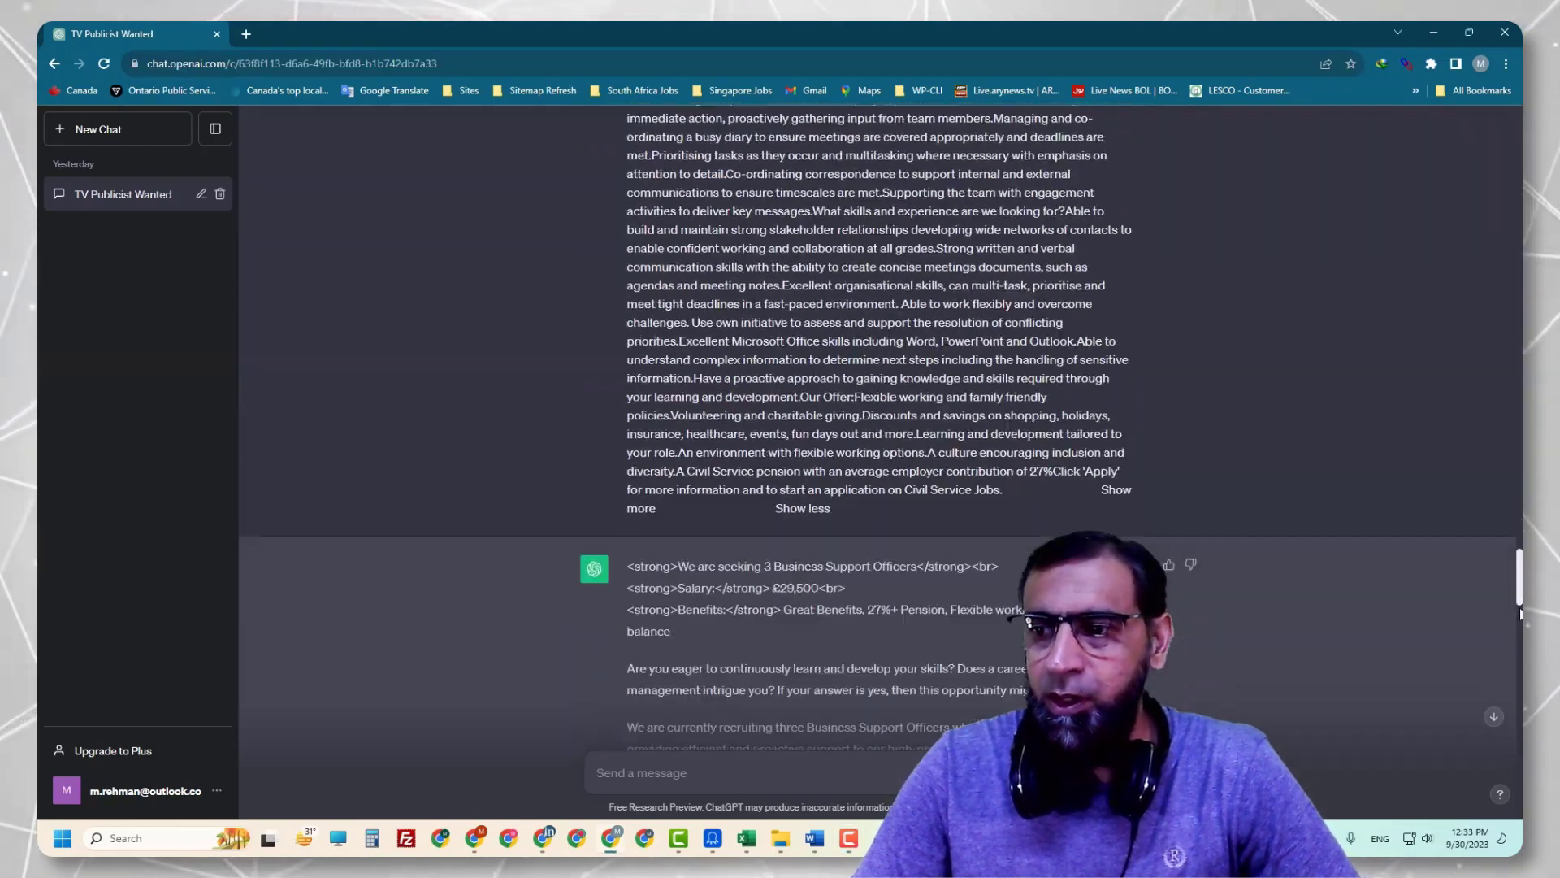
pyautogui.scroll(20, 877, 422)
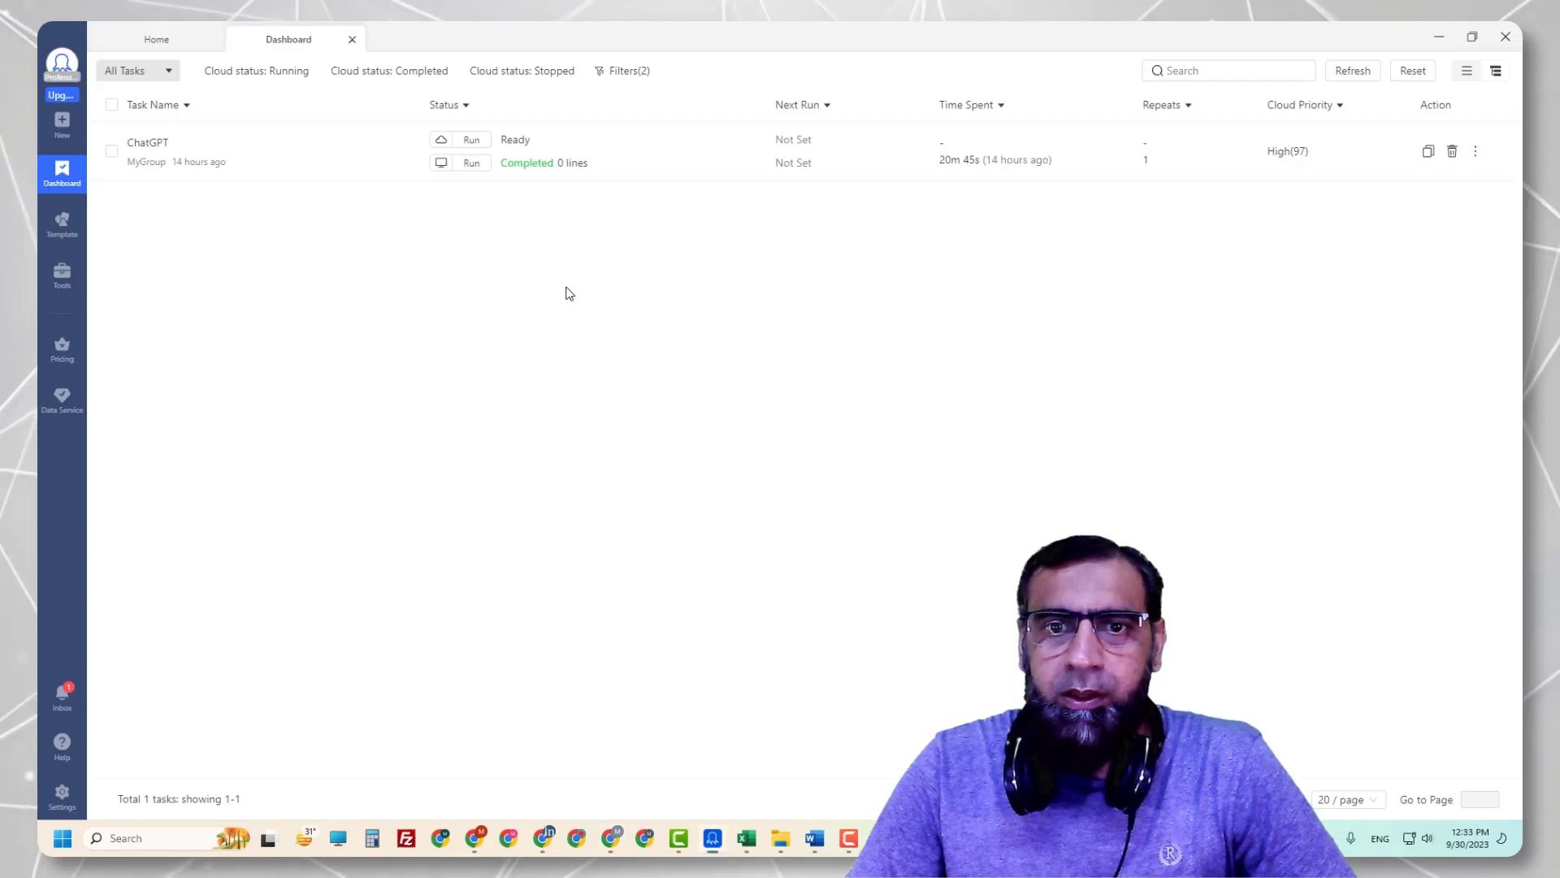
# Start a new custom task in Octoparse and copy the chat.openai.com address from Chrome
pyautogui.click(62, 122)
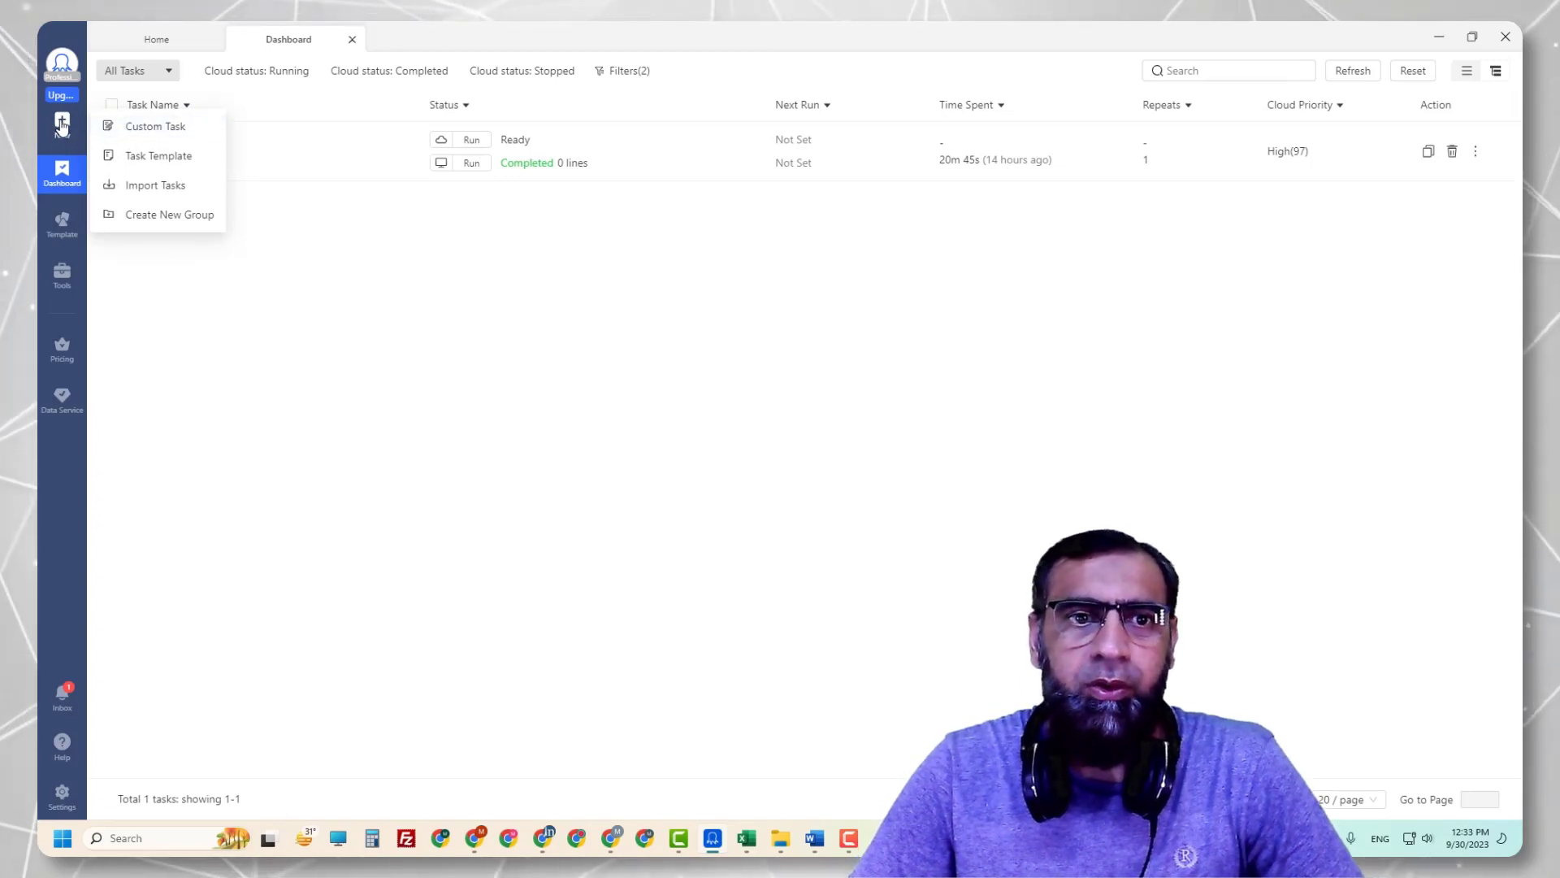
pyautogui.click(168, 128)
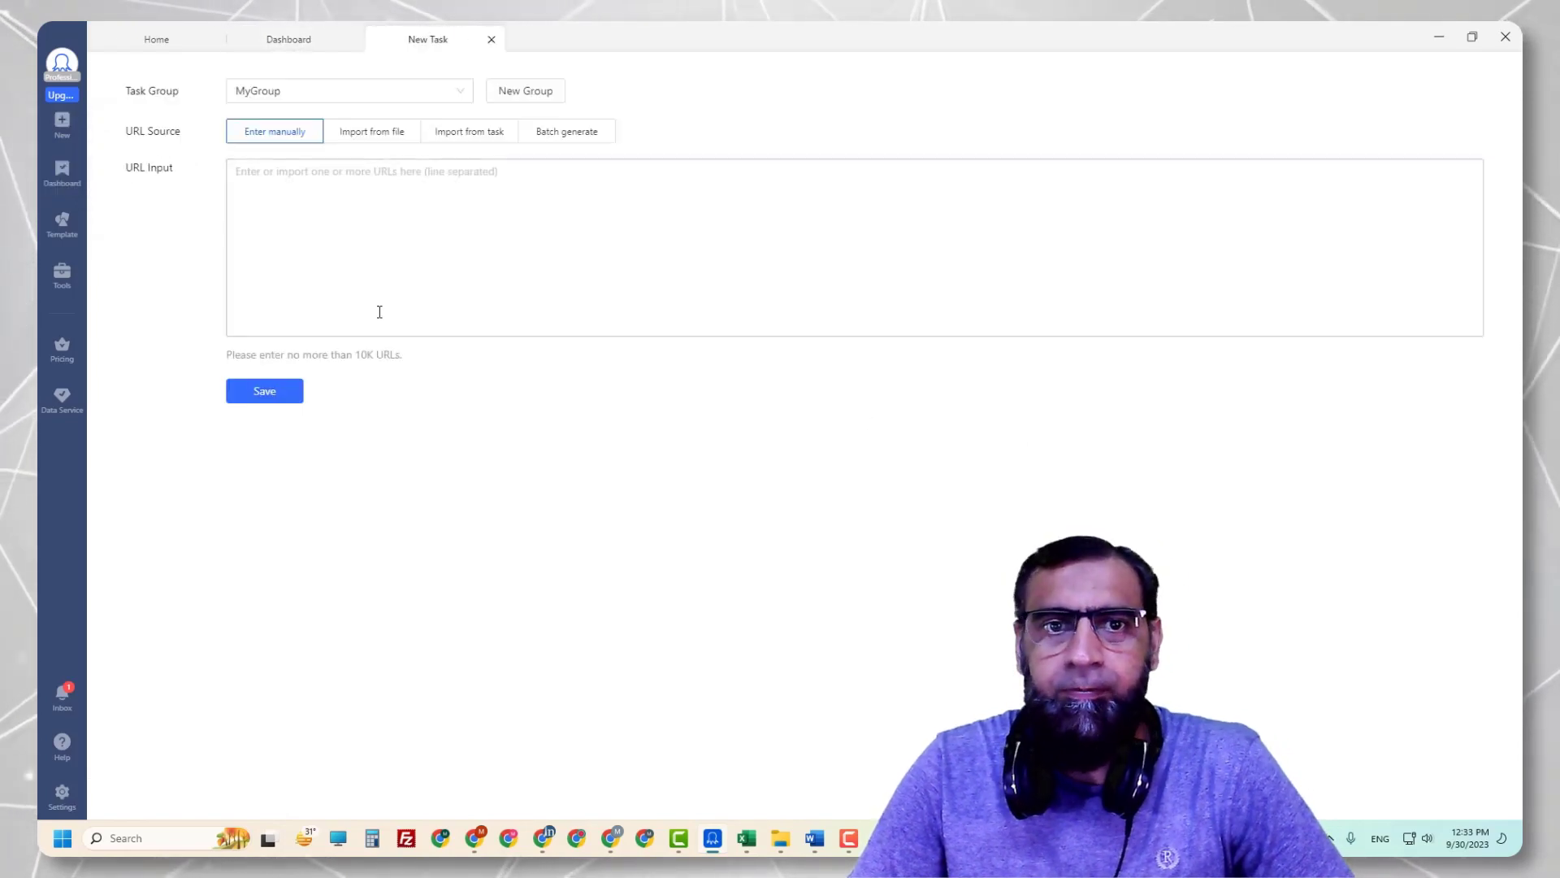
pyautogui.click(320, 229)
pyautogui.hotkey('alt', 'Tab')
pyautogui.moveTo(226, 61); pyautogui.dragTo(144, 63)
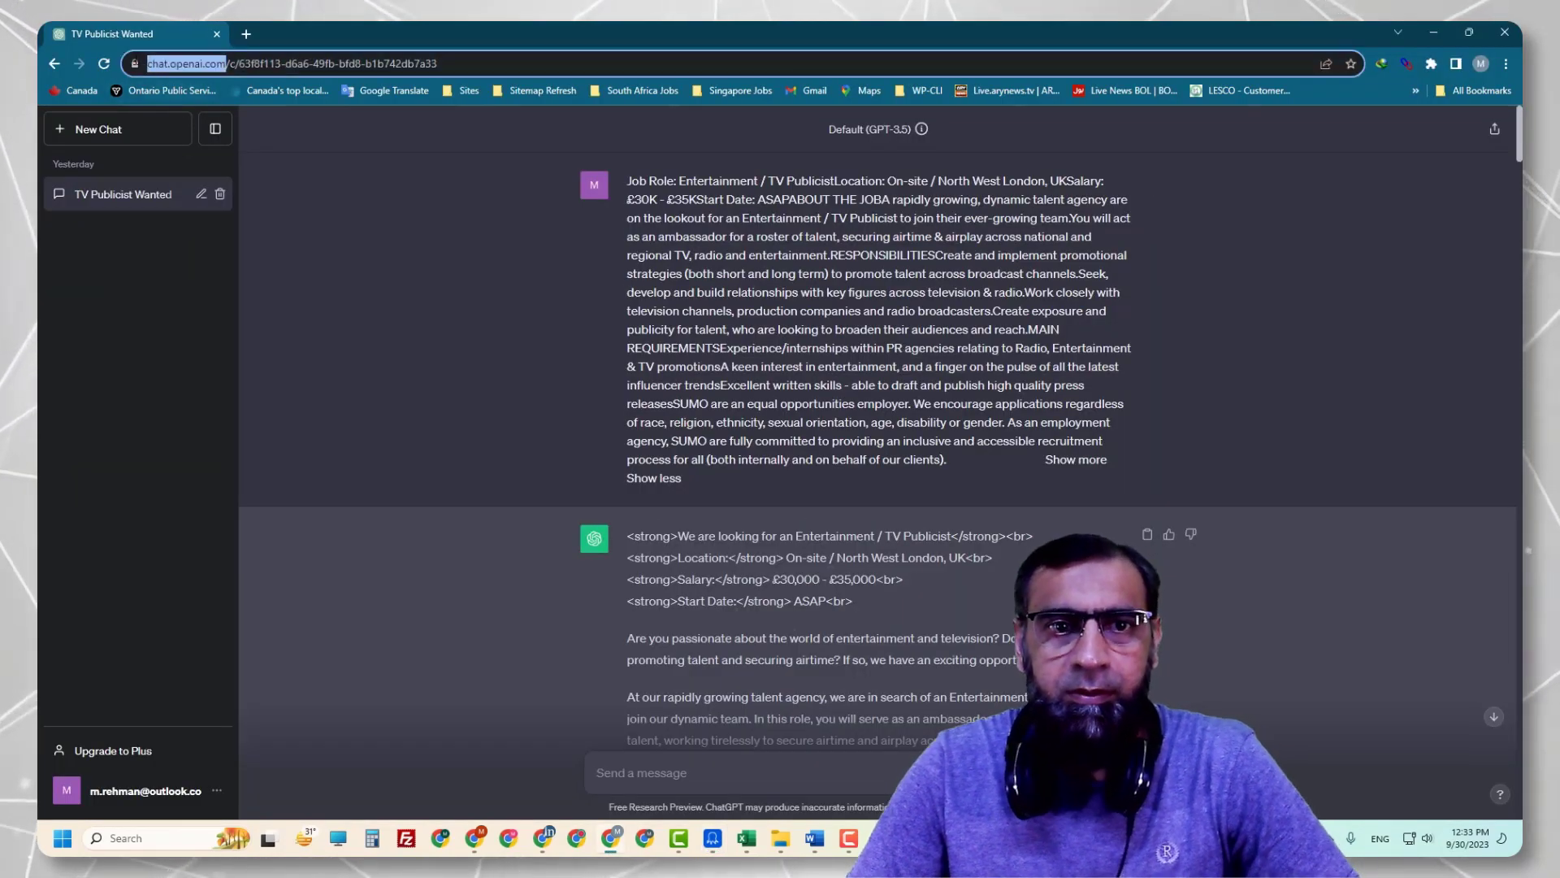
pyautogui.hotkey('ctrl', 'c')
pyautogui.hotkey('alt', 'Tab')
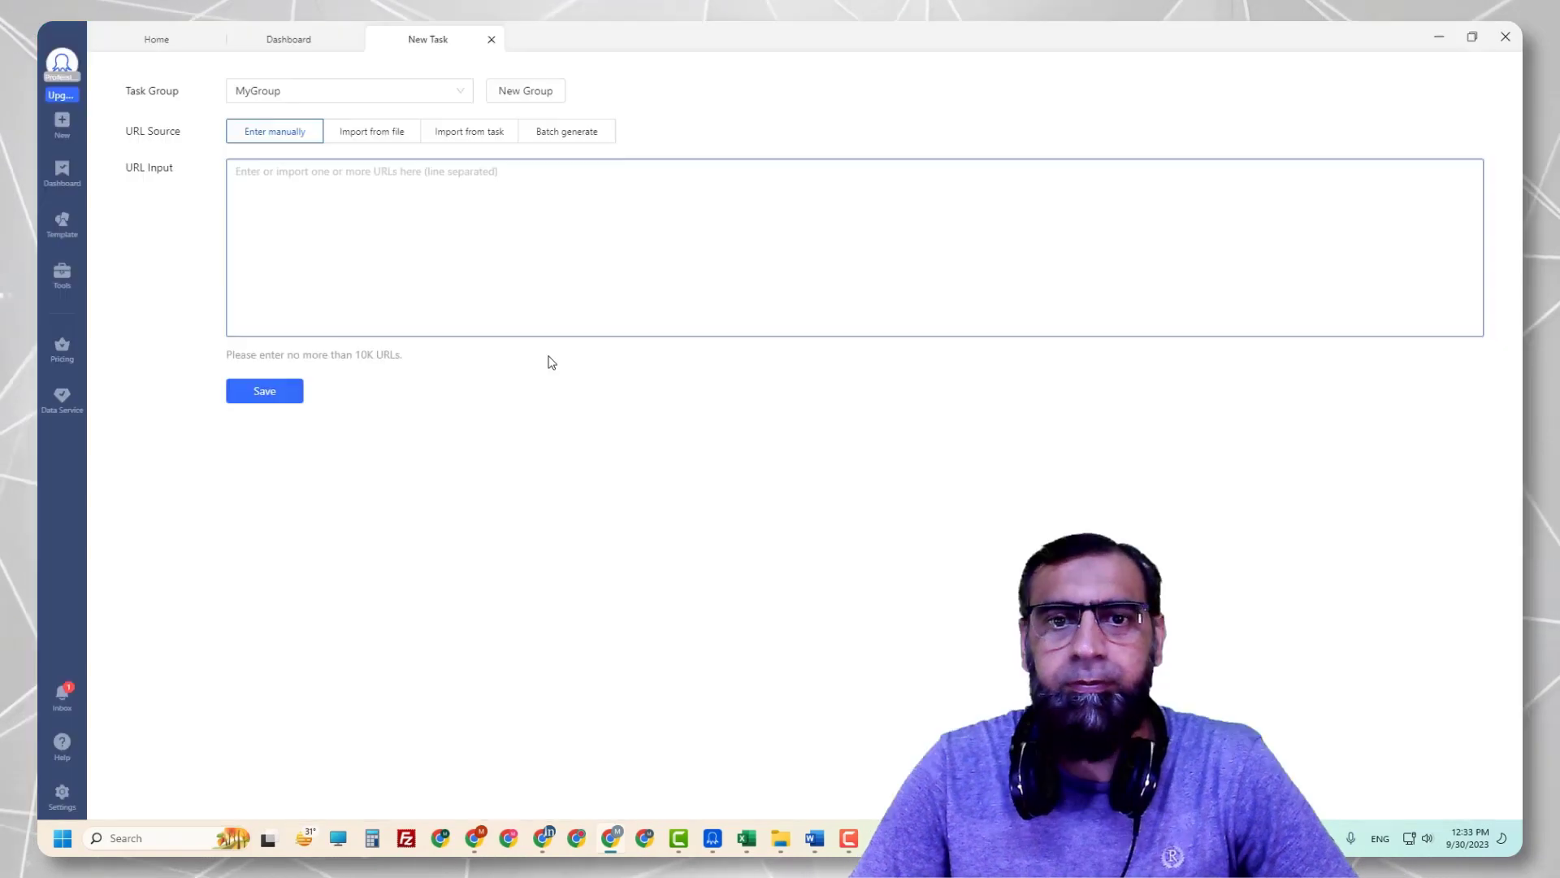
pyautogui.click(358, 223)
pyautogui.hotkey('ctrl', 'v')
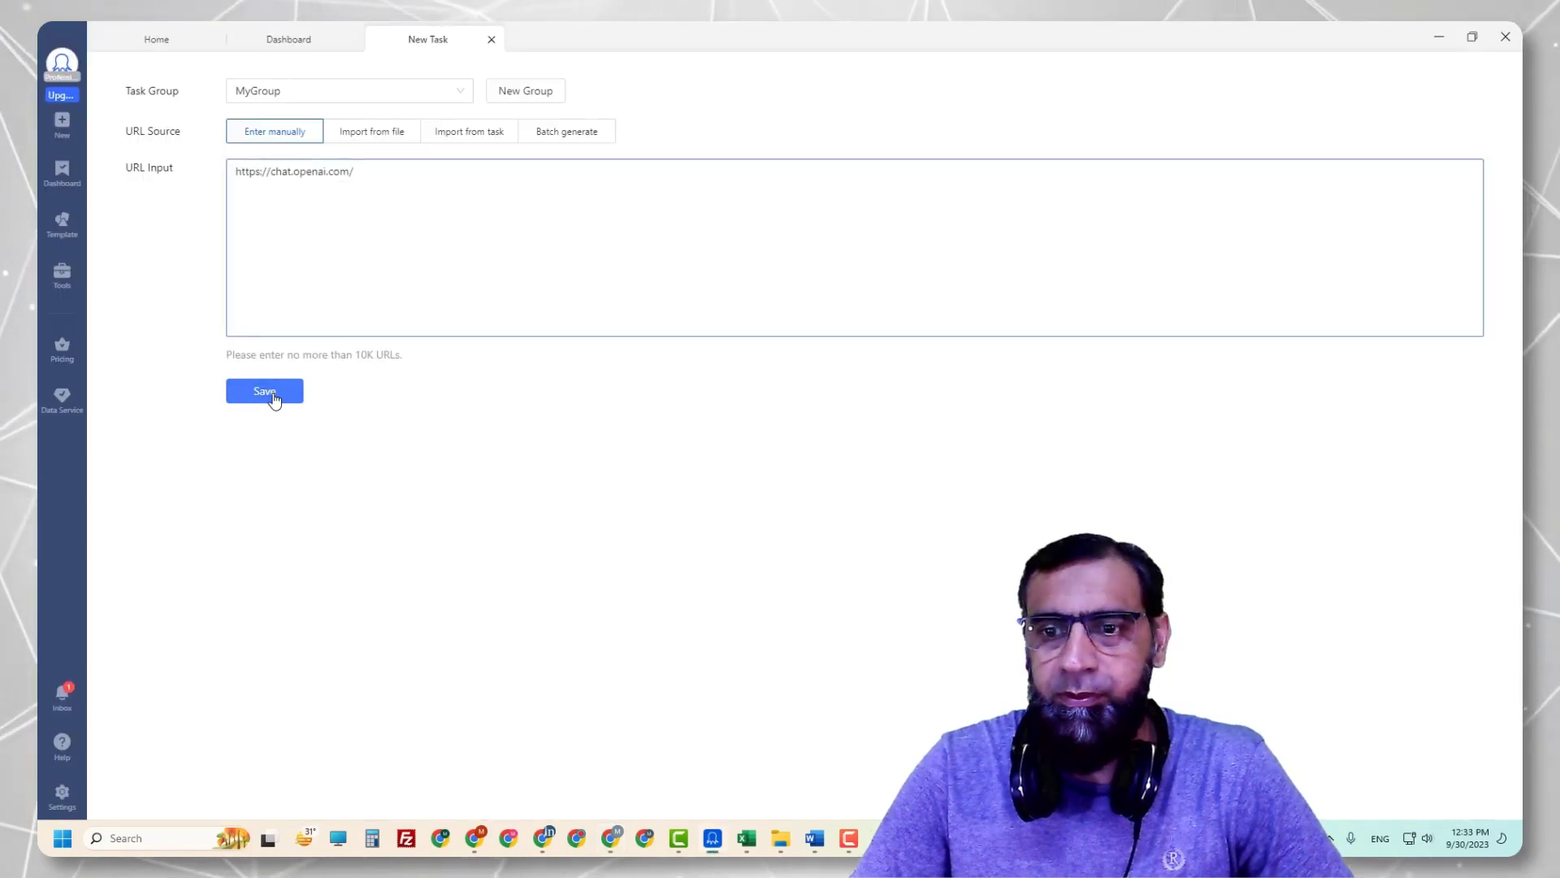
pyautogui.click(273, 395)
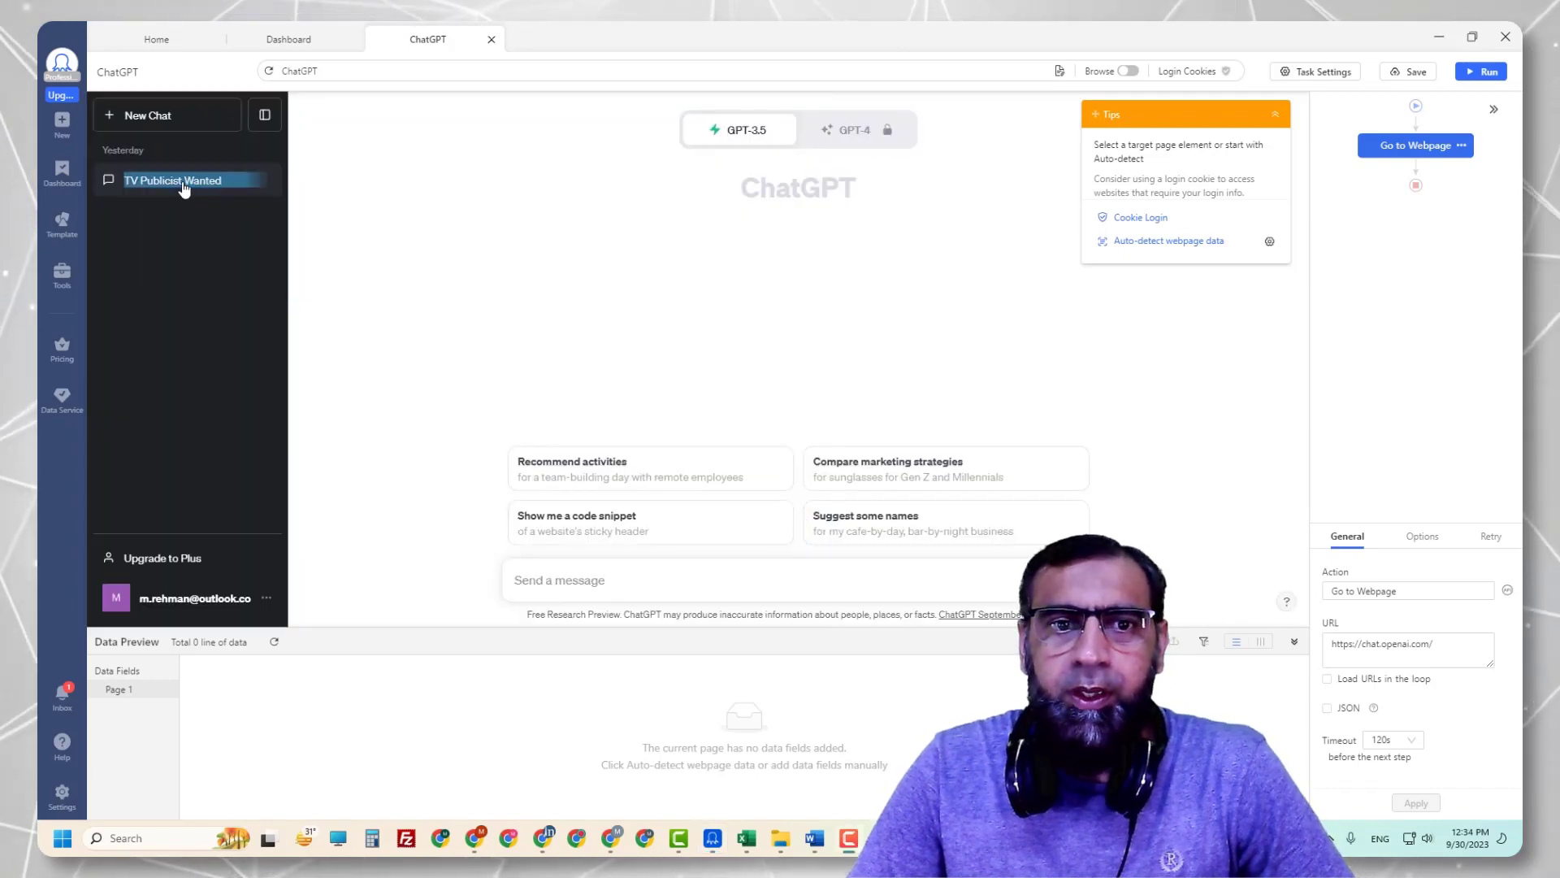
# Add a Click URL action to the workflow that opens the TV Publicist Wanted chat
pyautogui.click(245, 198)
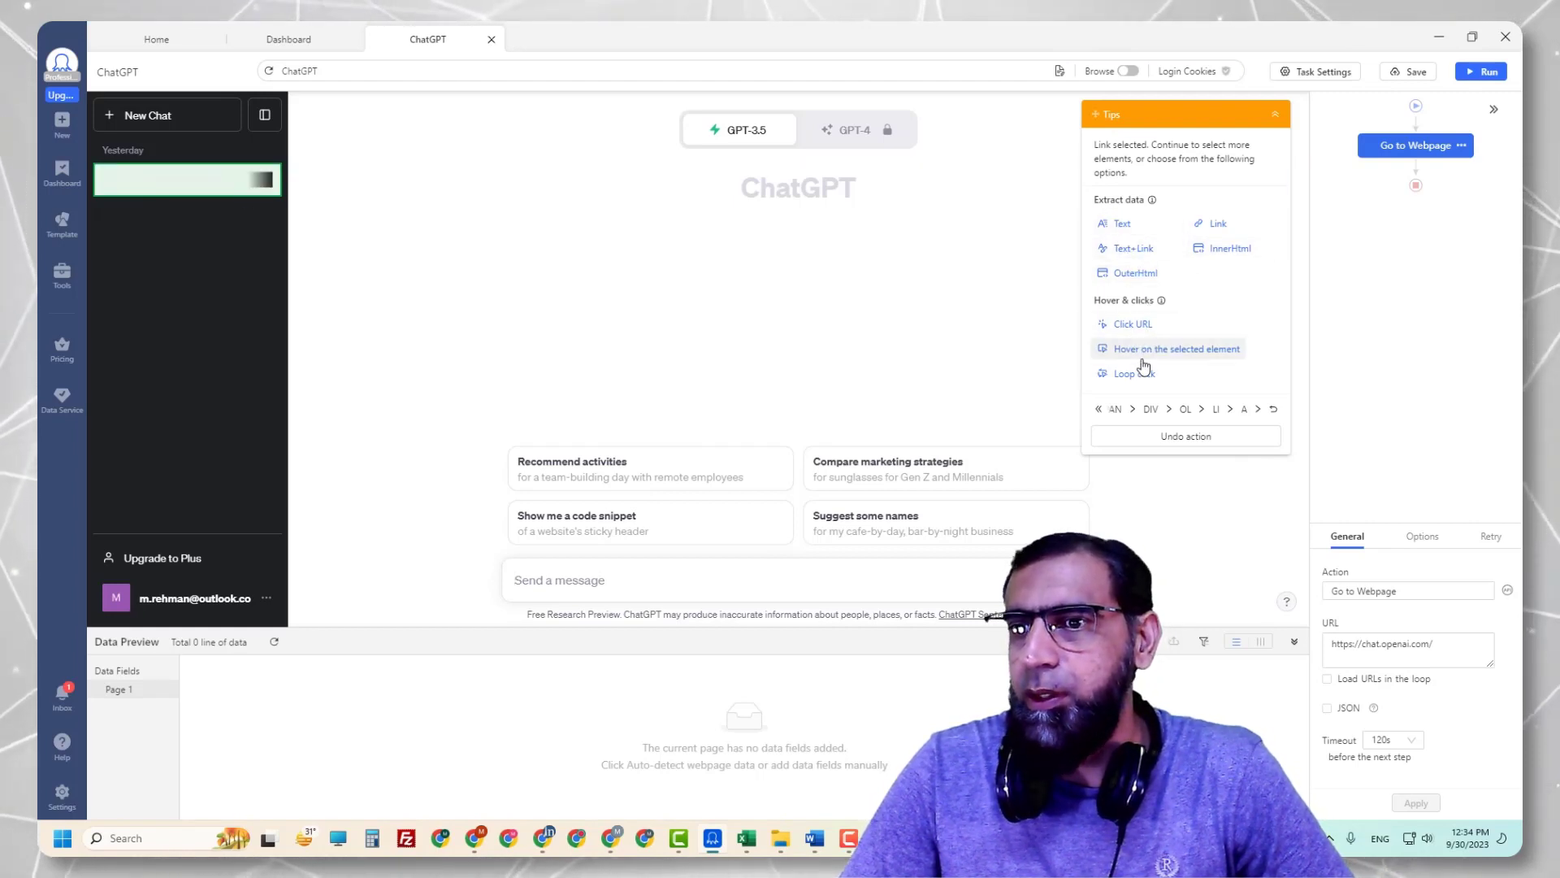
pyautogui.click(1125, 325)
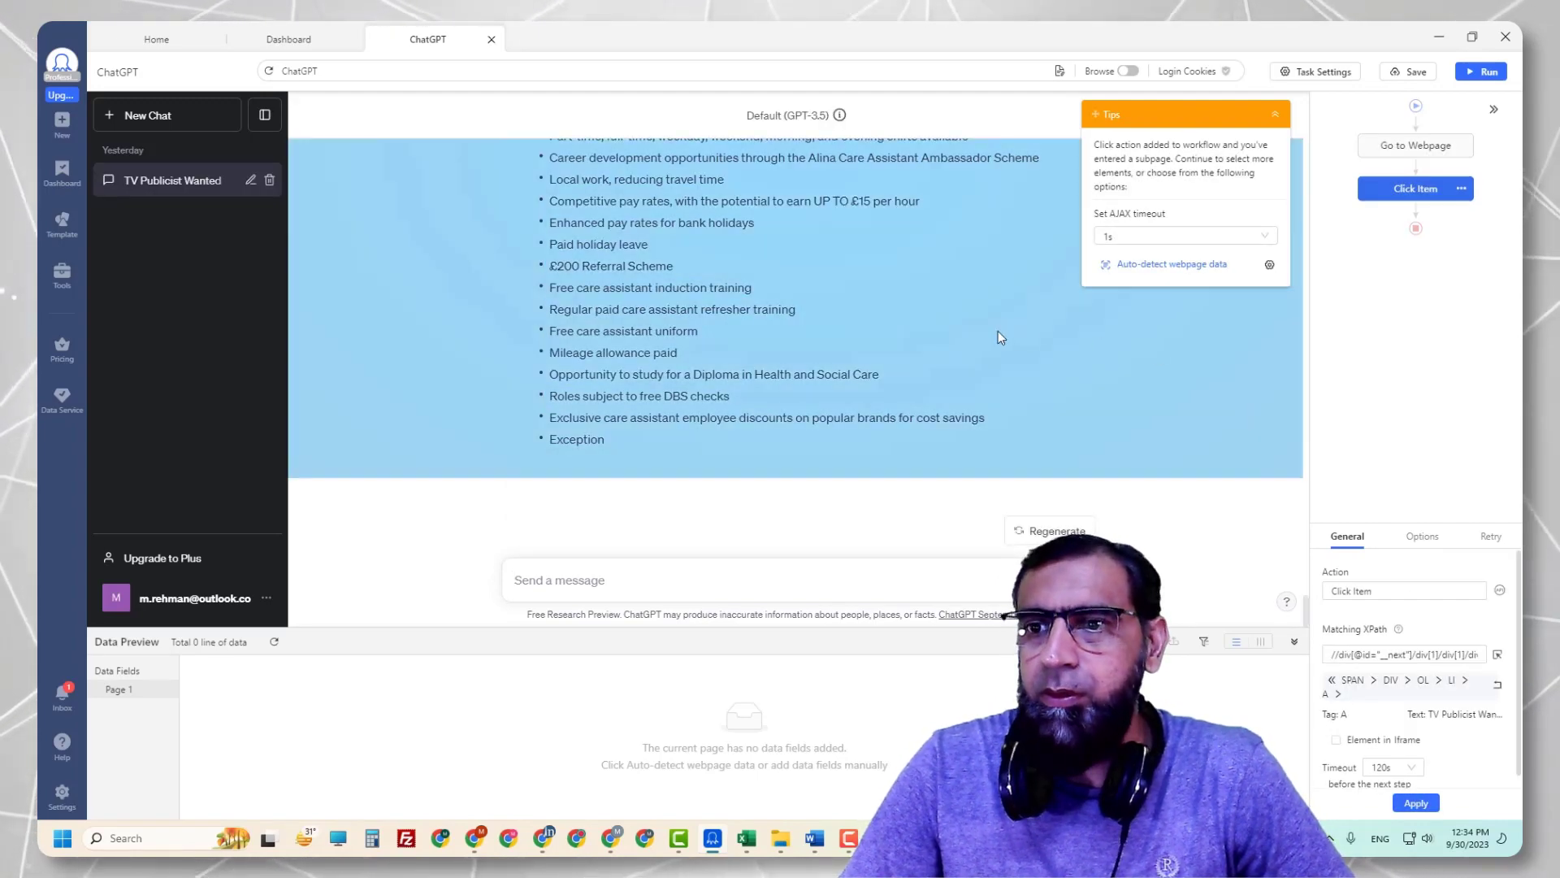
# Select the chat's message blocks, starting with the first job description and its reply, and extract their text in a loop
pyautogui.scroll(5, 993, 330)
pyautogui.scroll(6, 993, 330)
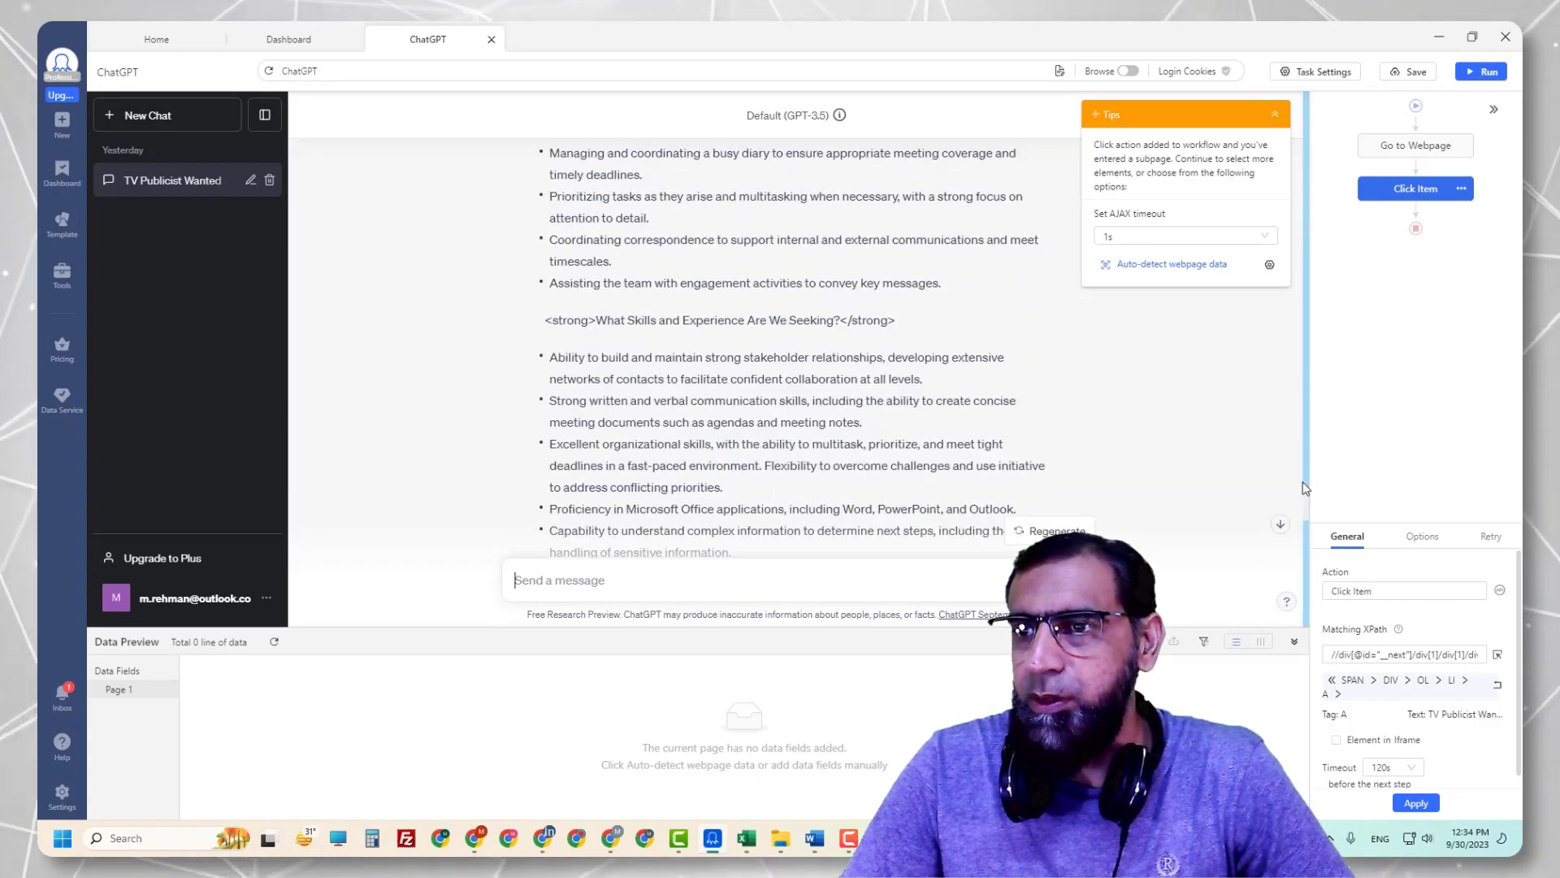
pyautogui.moveTo(1306, 501); pyautogui.dragTo(1311, 81)
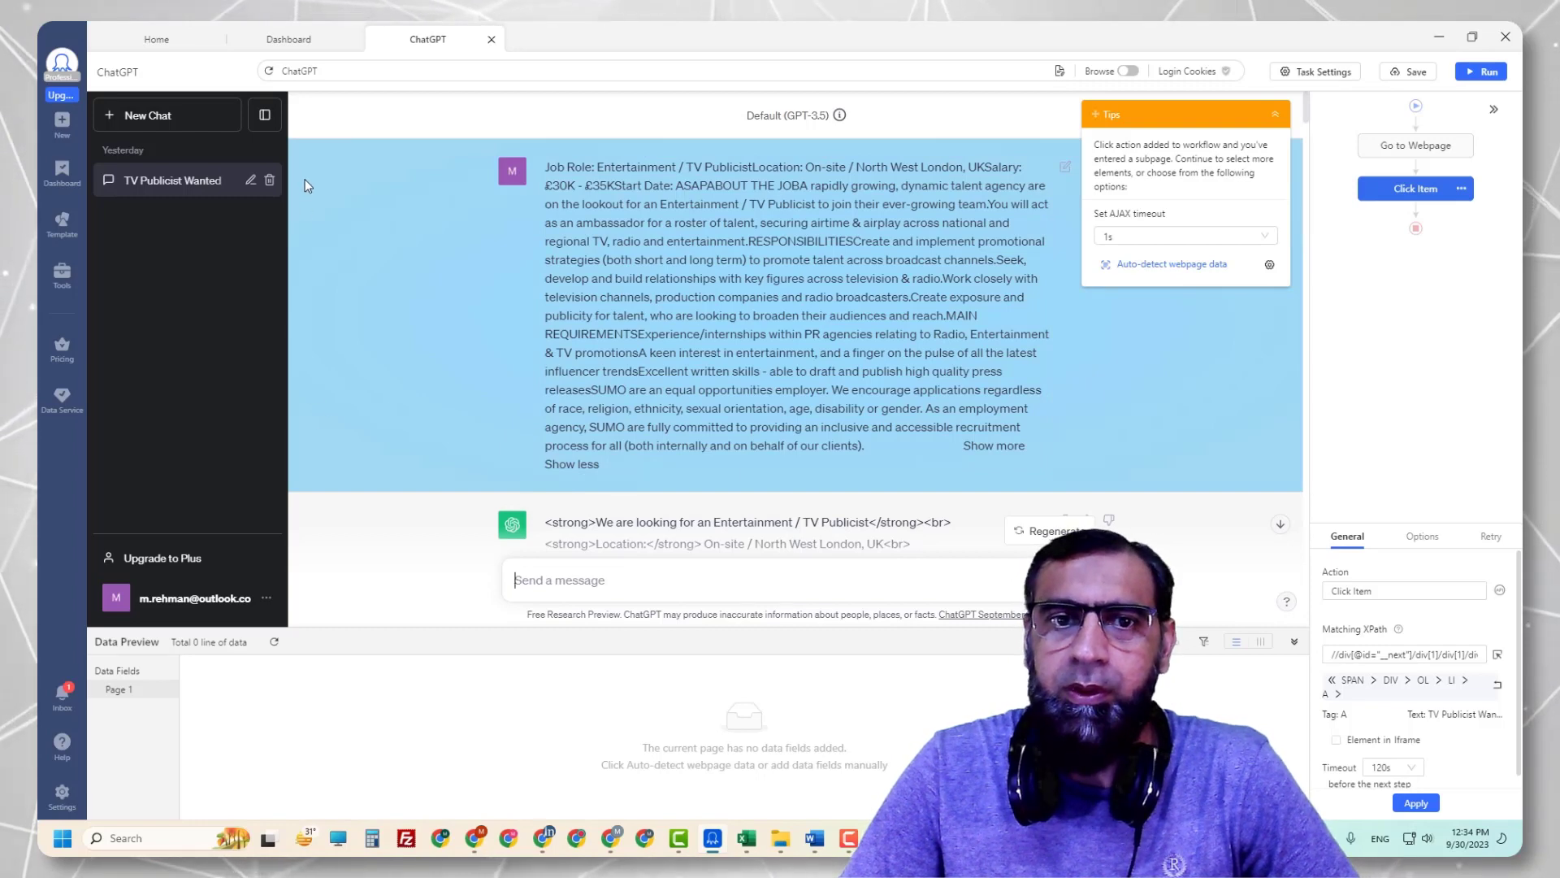
pyautogui.click(304, 178)
pyautogui.scroll(-2, 375, 301)
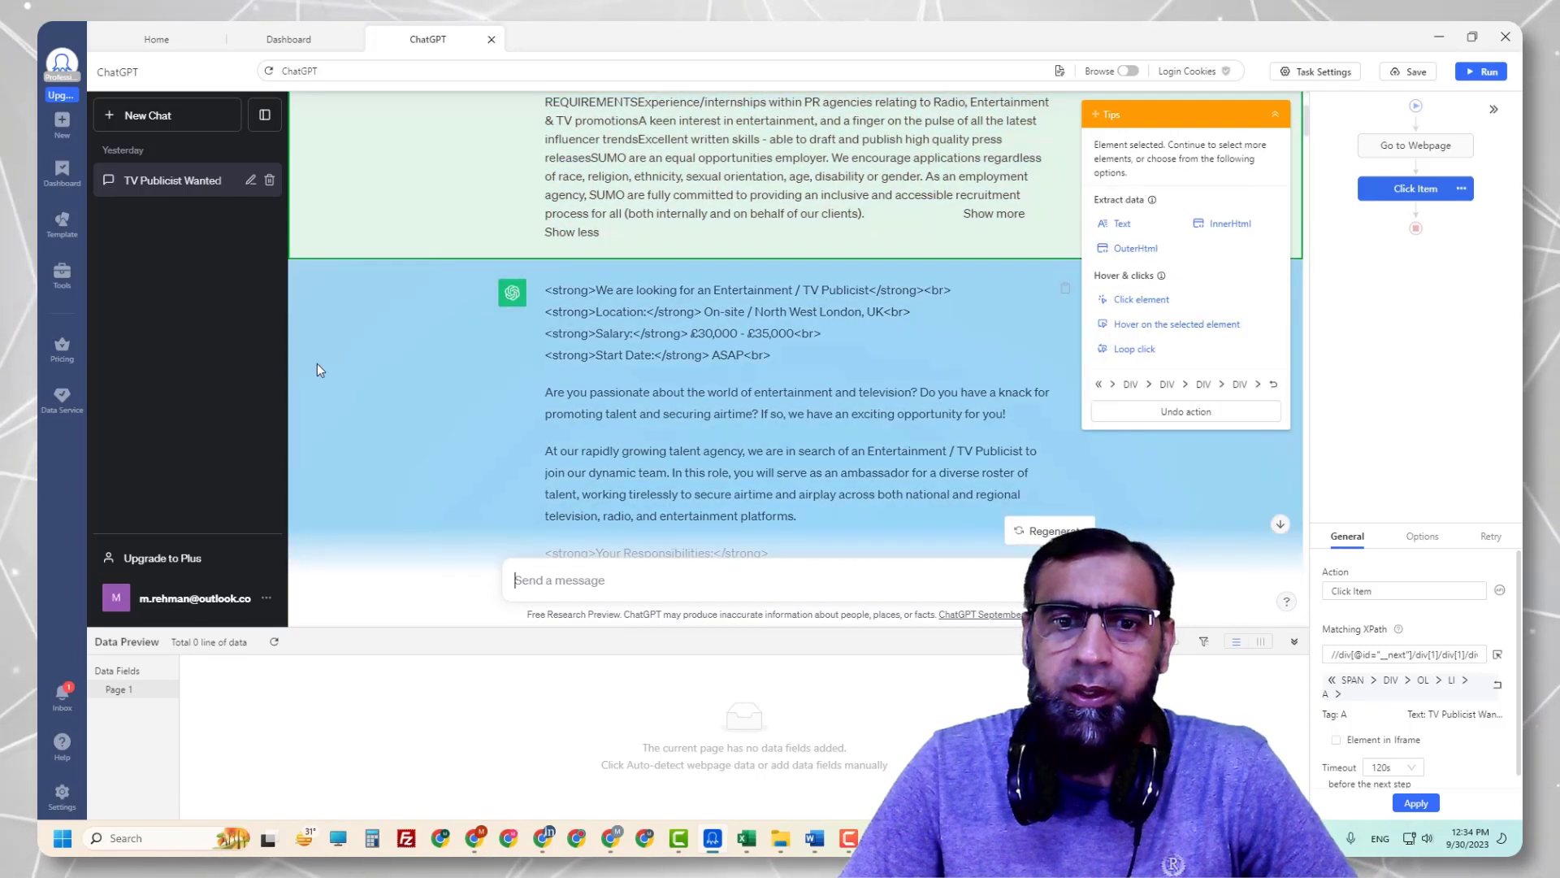
pyautogui.click(312, 367)
pyautogui.scroll(-15, 378, 357)
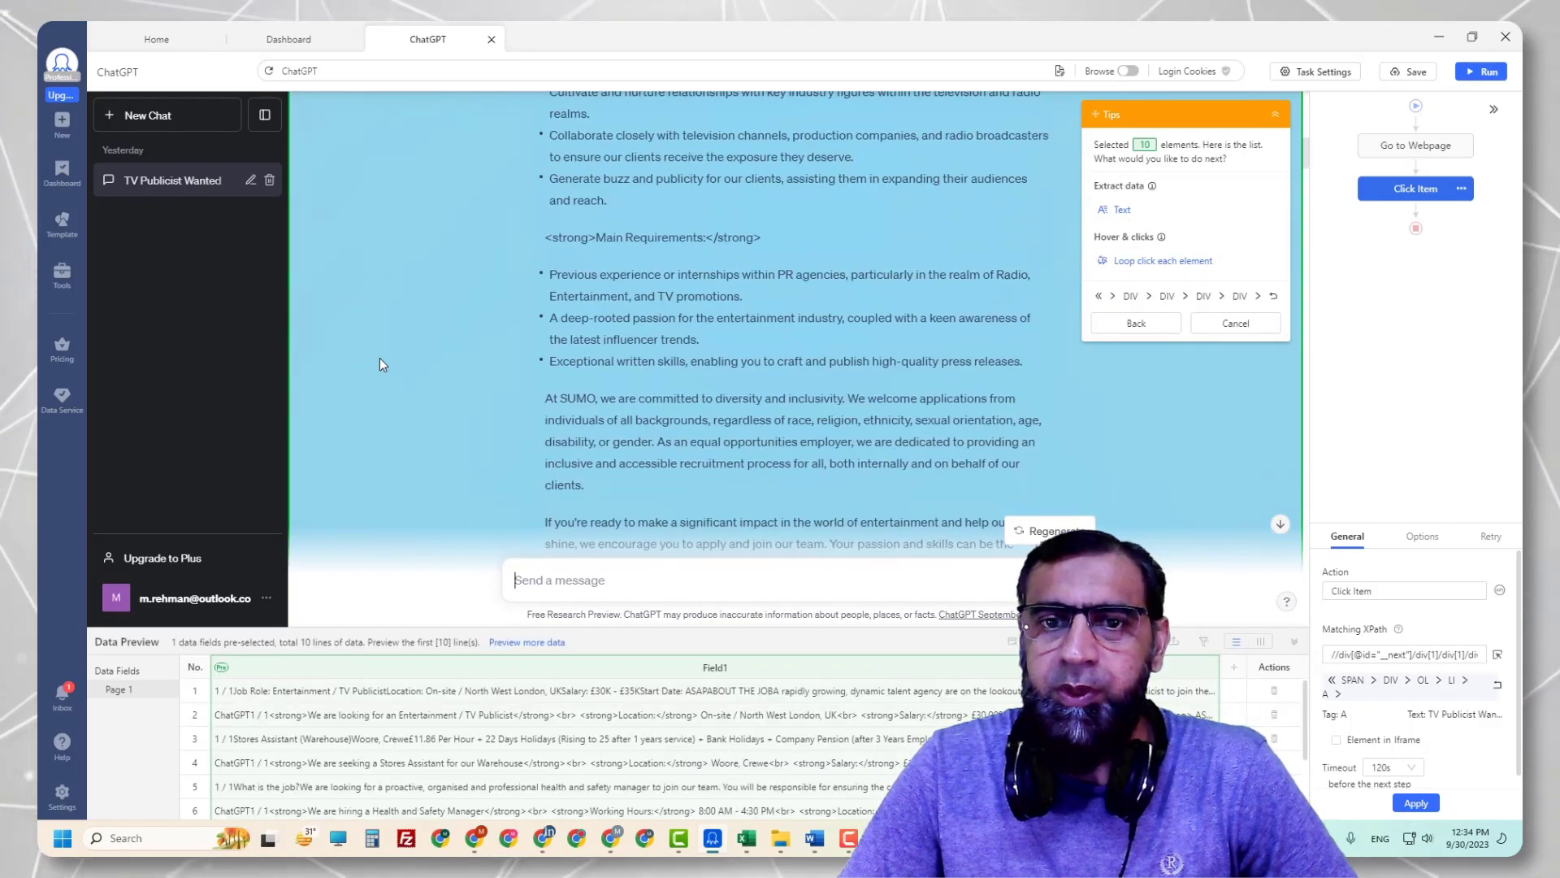
pyautogui.scroll(-5, 379, 357)
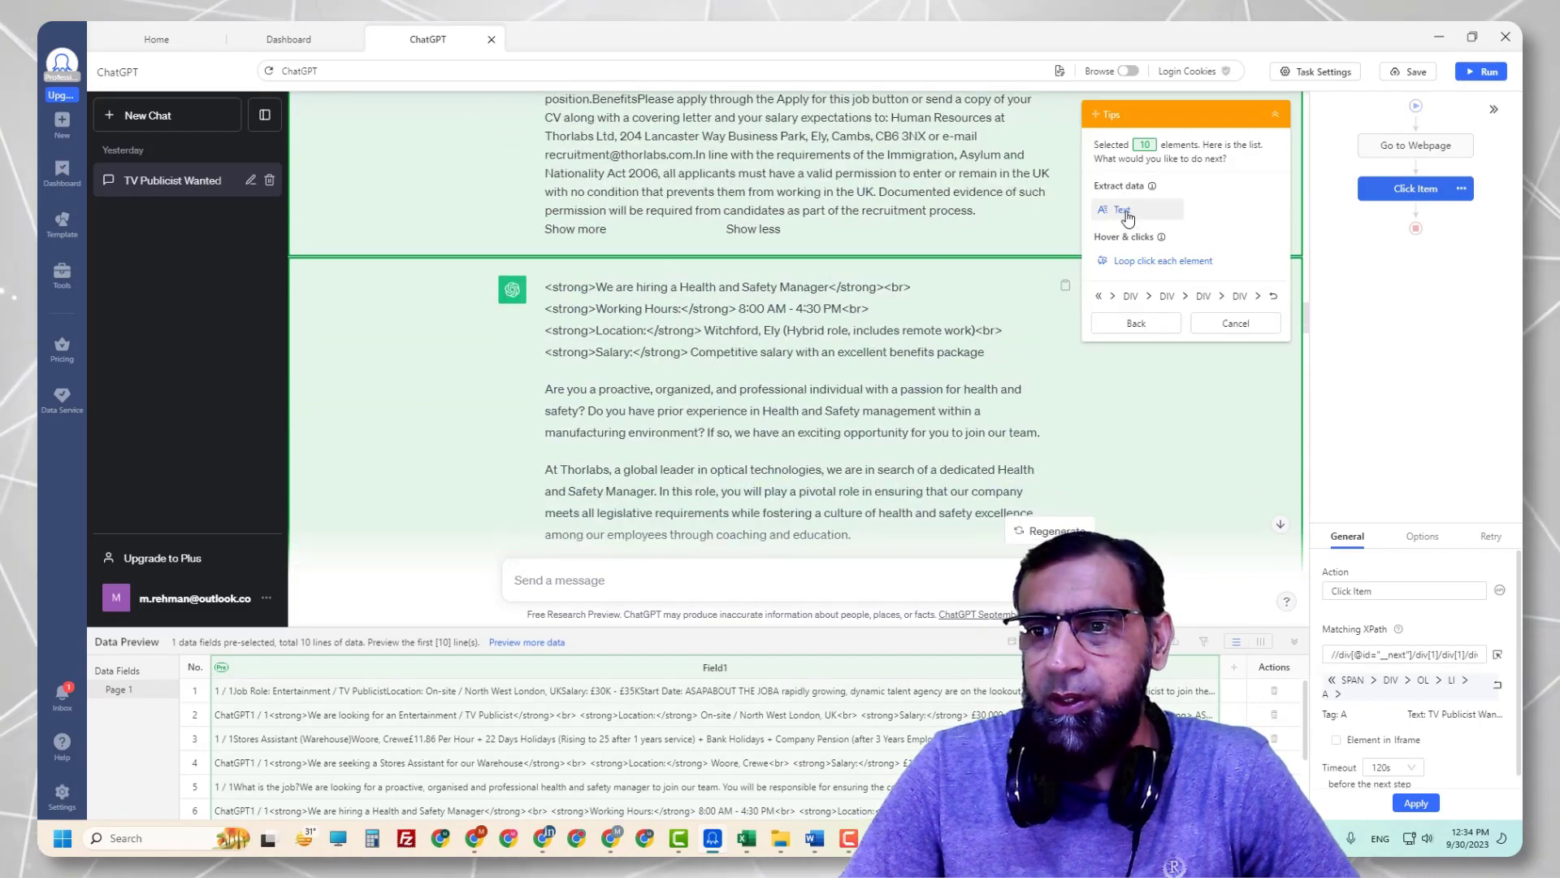
pyautogui.click(1125, 211)
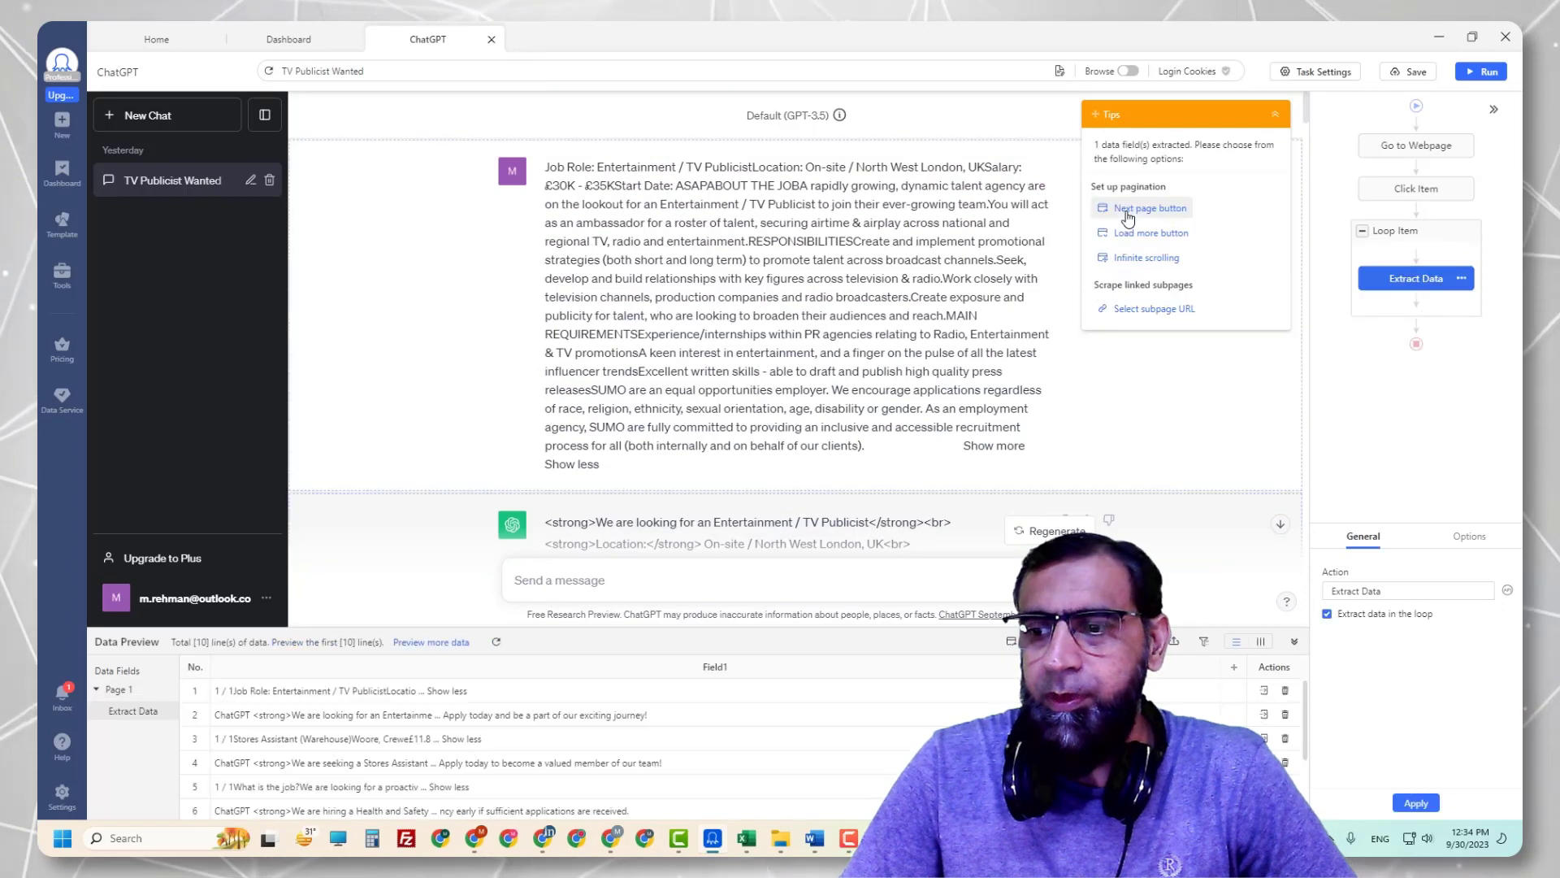
# Apply the Extract Data settings, rename the task to "ChatGPT content" and save it
pyautogui.click(1414, 803)
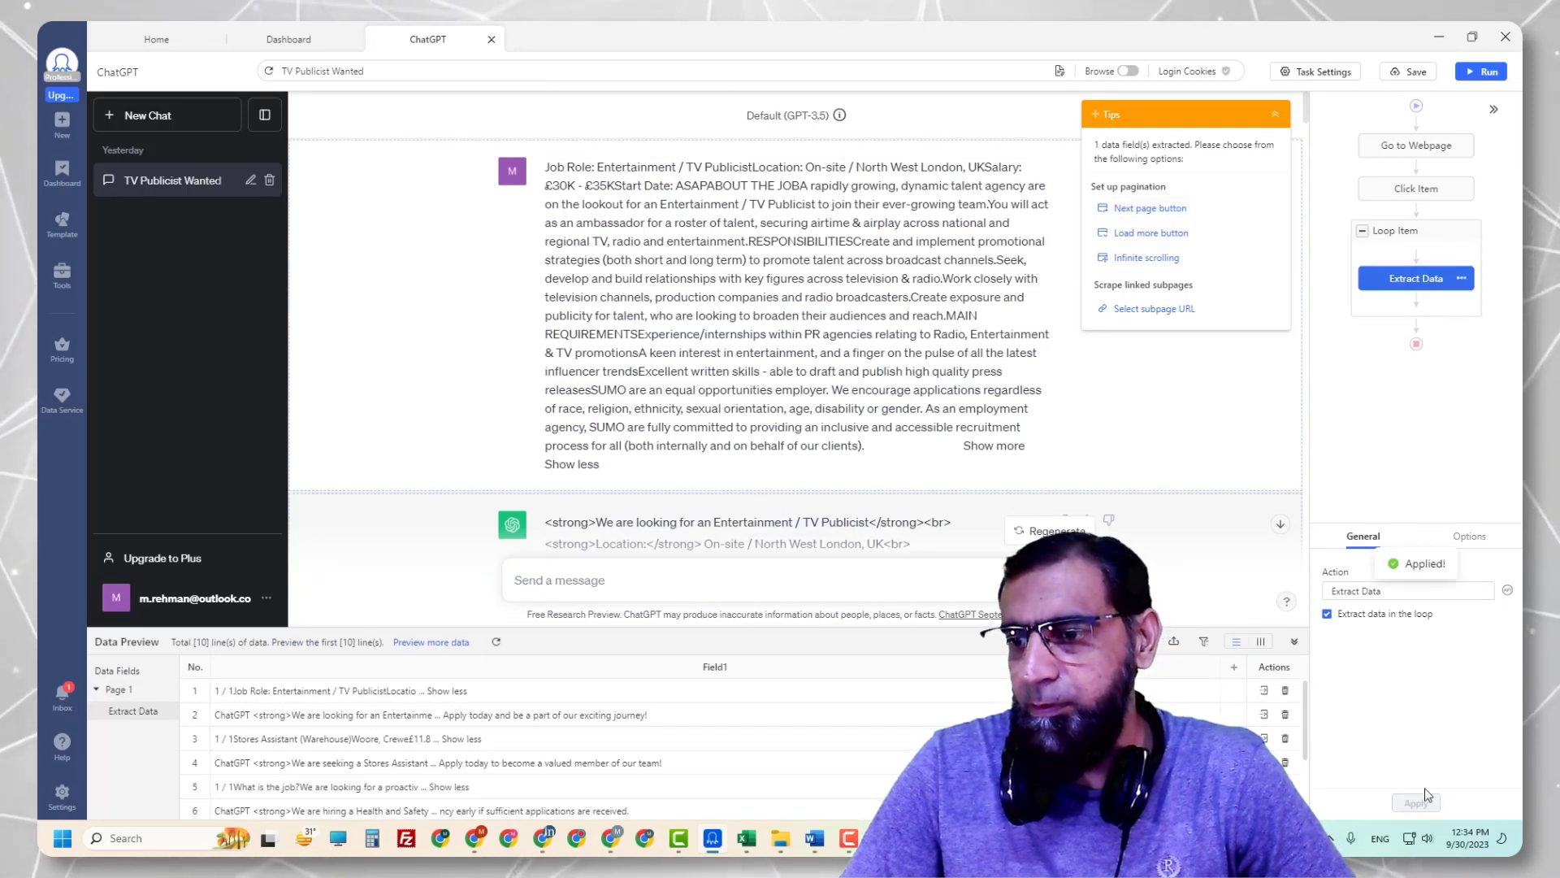
pyautogui.click(149, 75)
pyautogui.write('con')
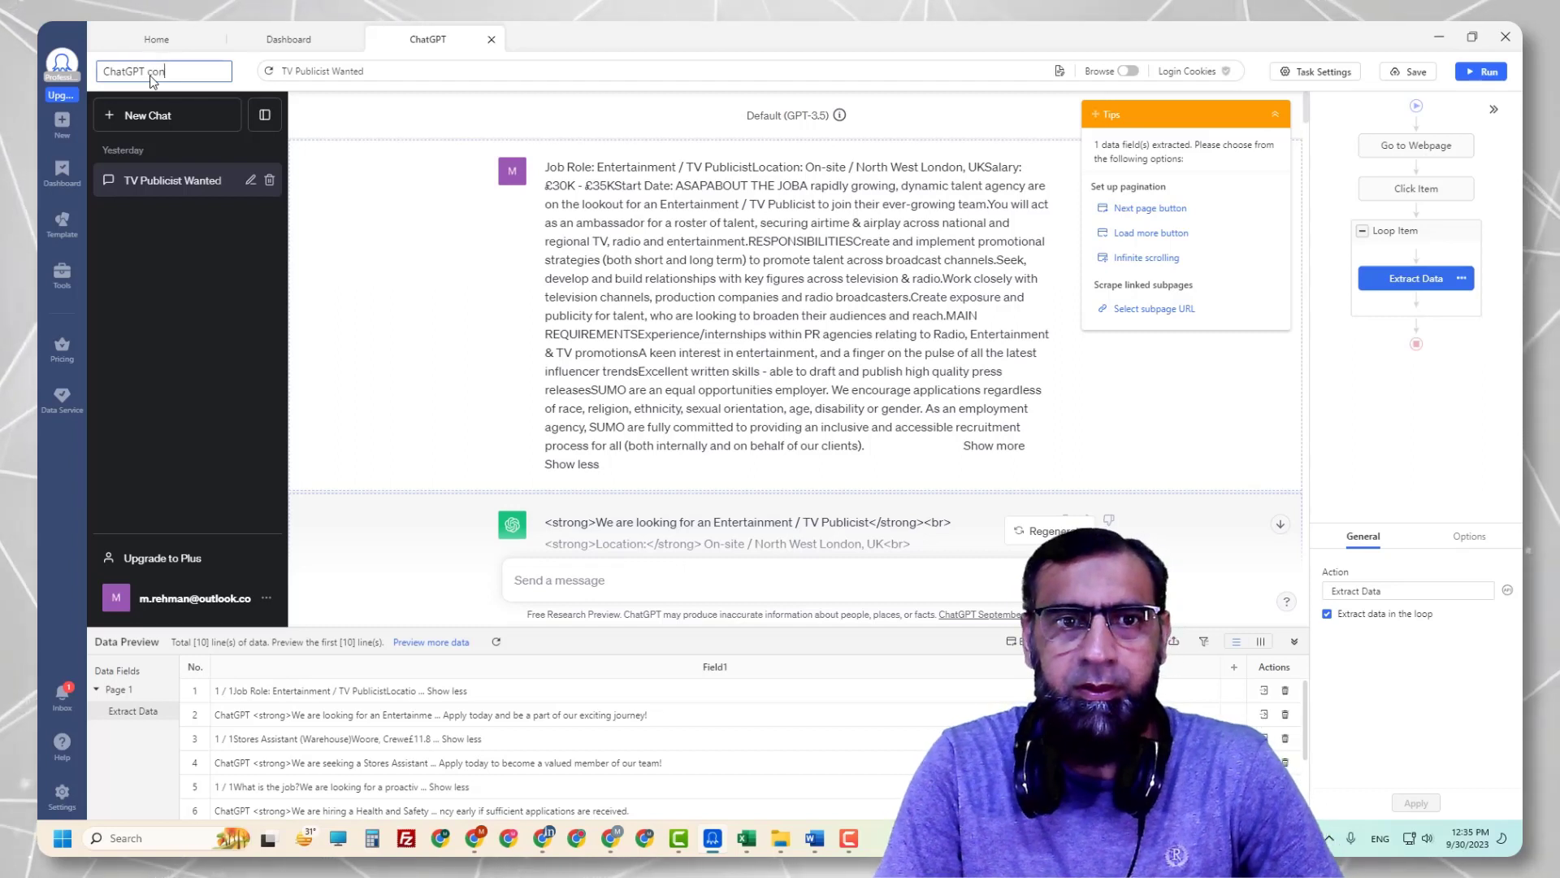
pyautogui.write('tent')
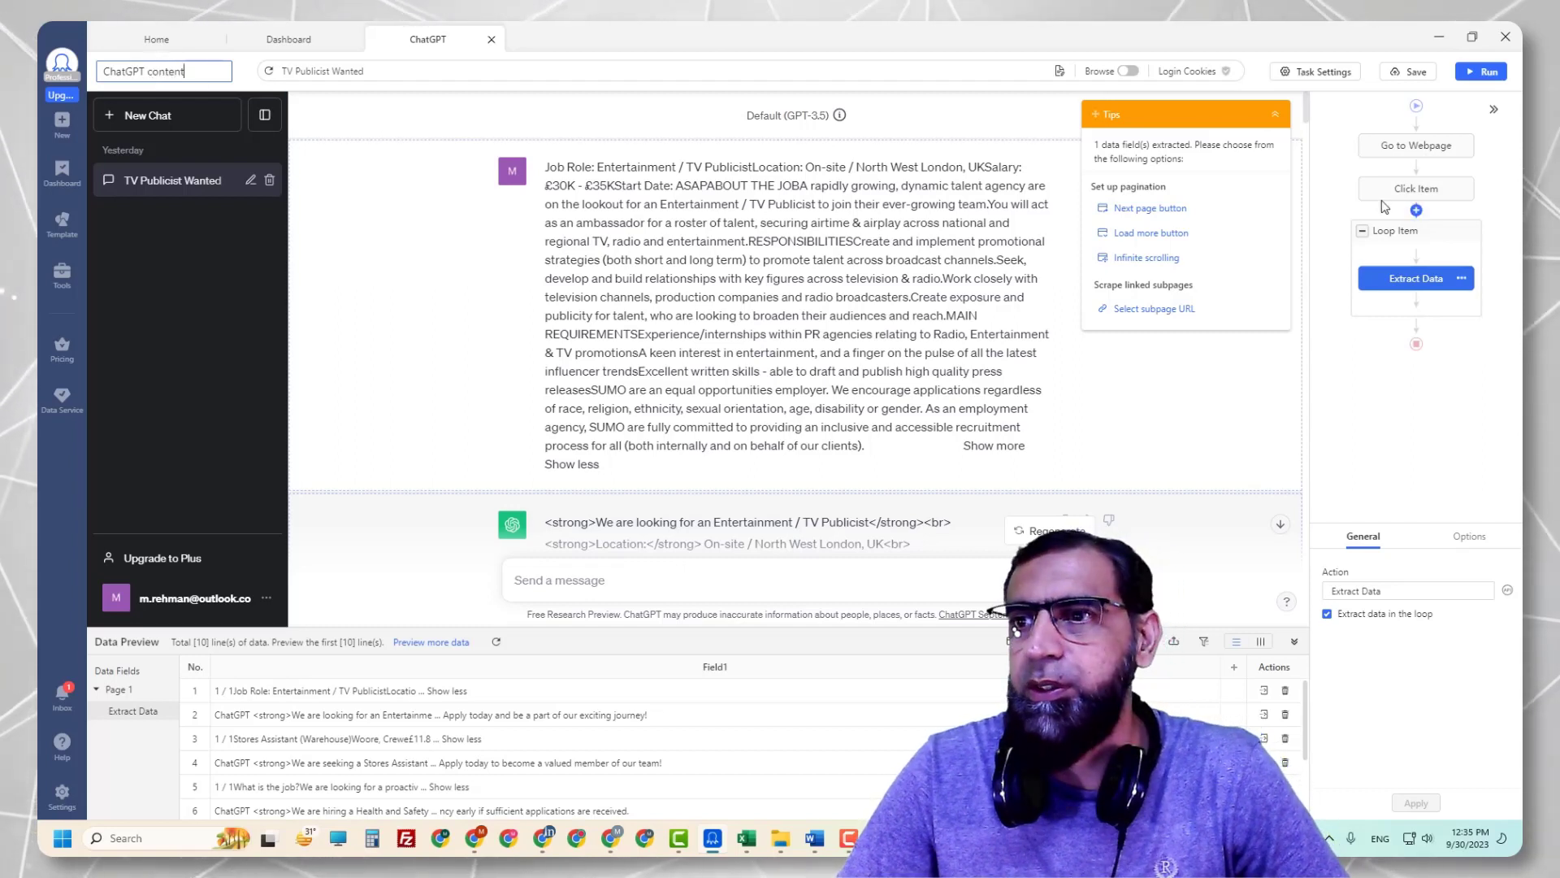
pyautogui.click(1417, 74)
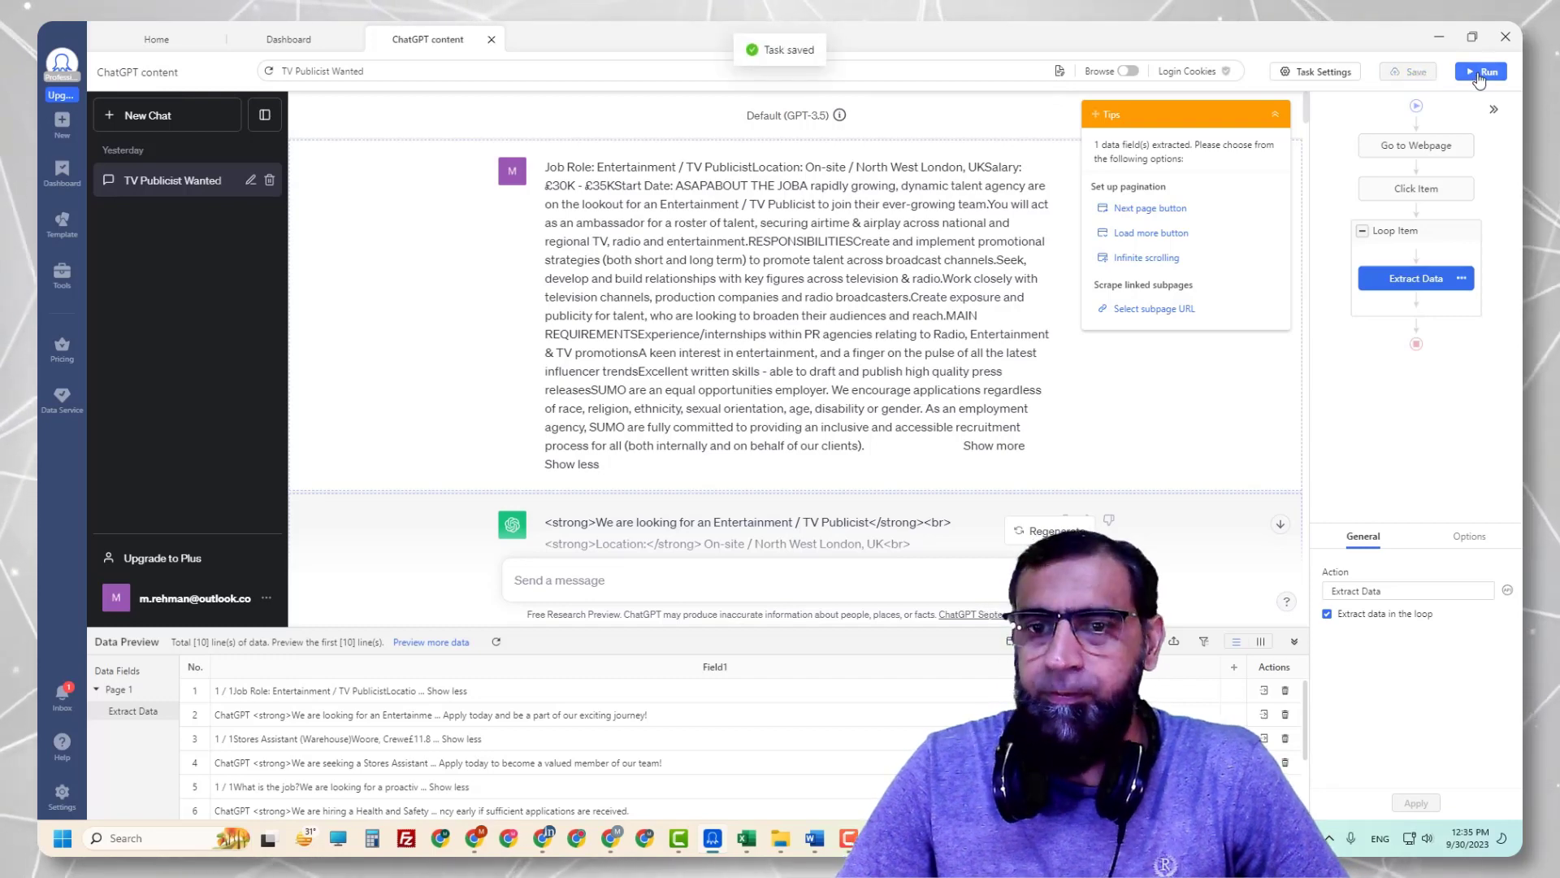
# Run the task on the local device in standard mode, pausing it to load ChatGPT in the run browser before resuming
pyautogui.click(1484, 72)
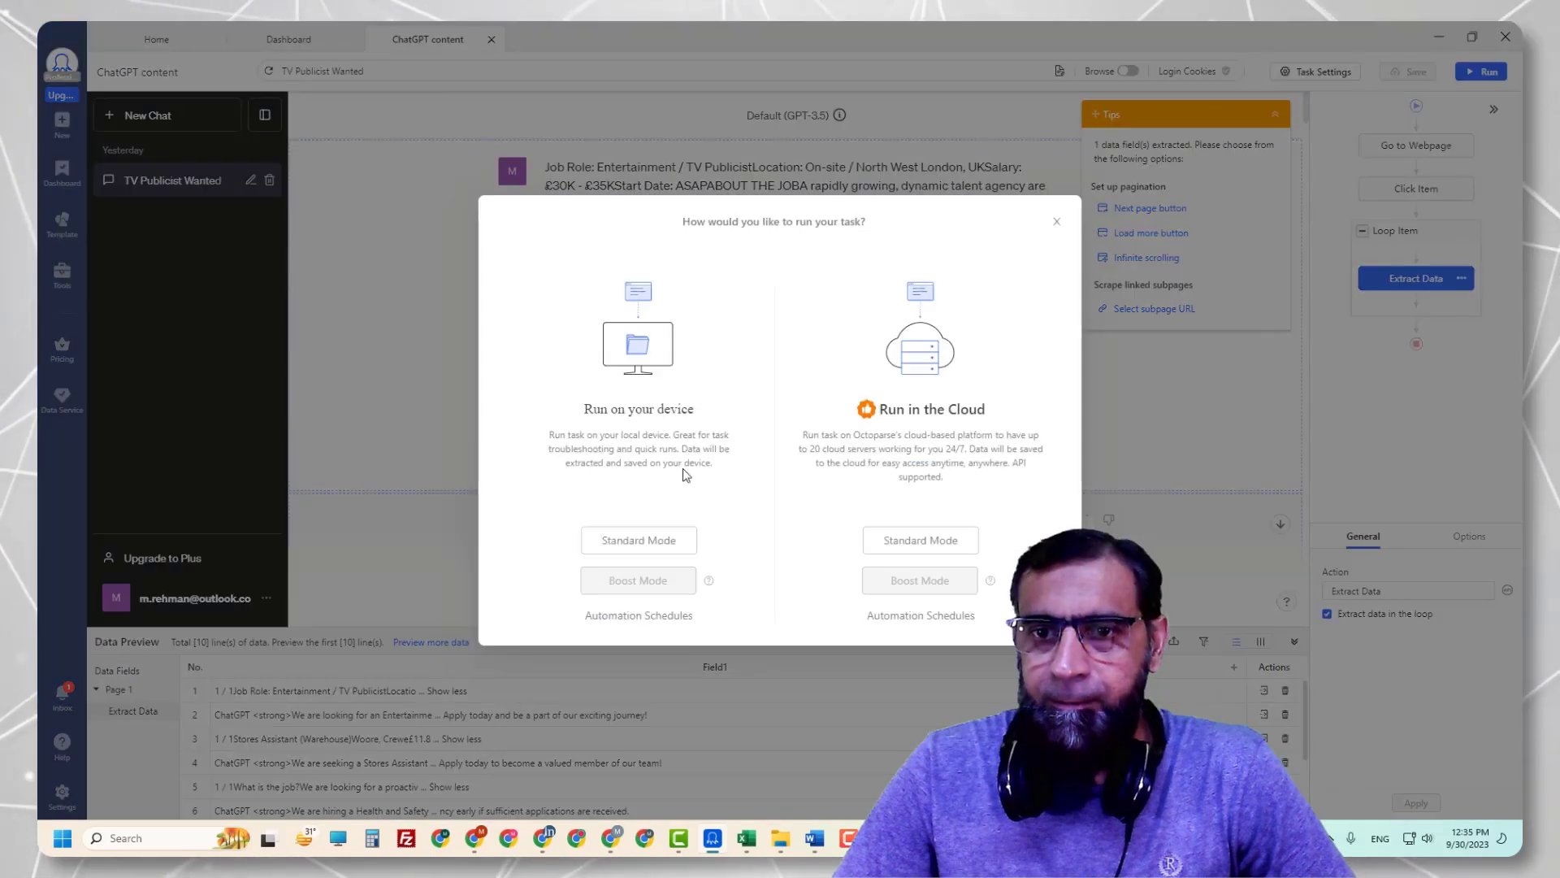
pyautogui.click(628, 552)
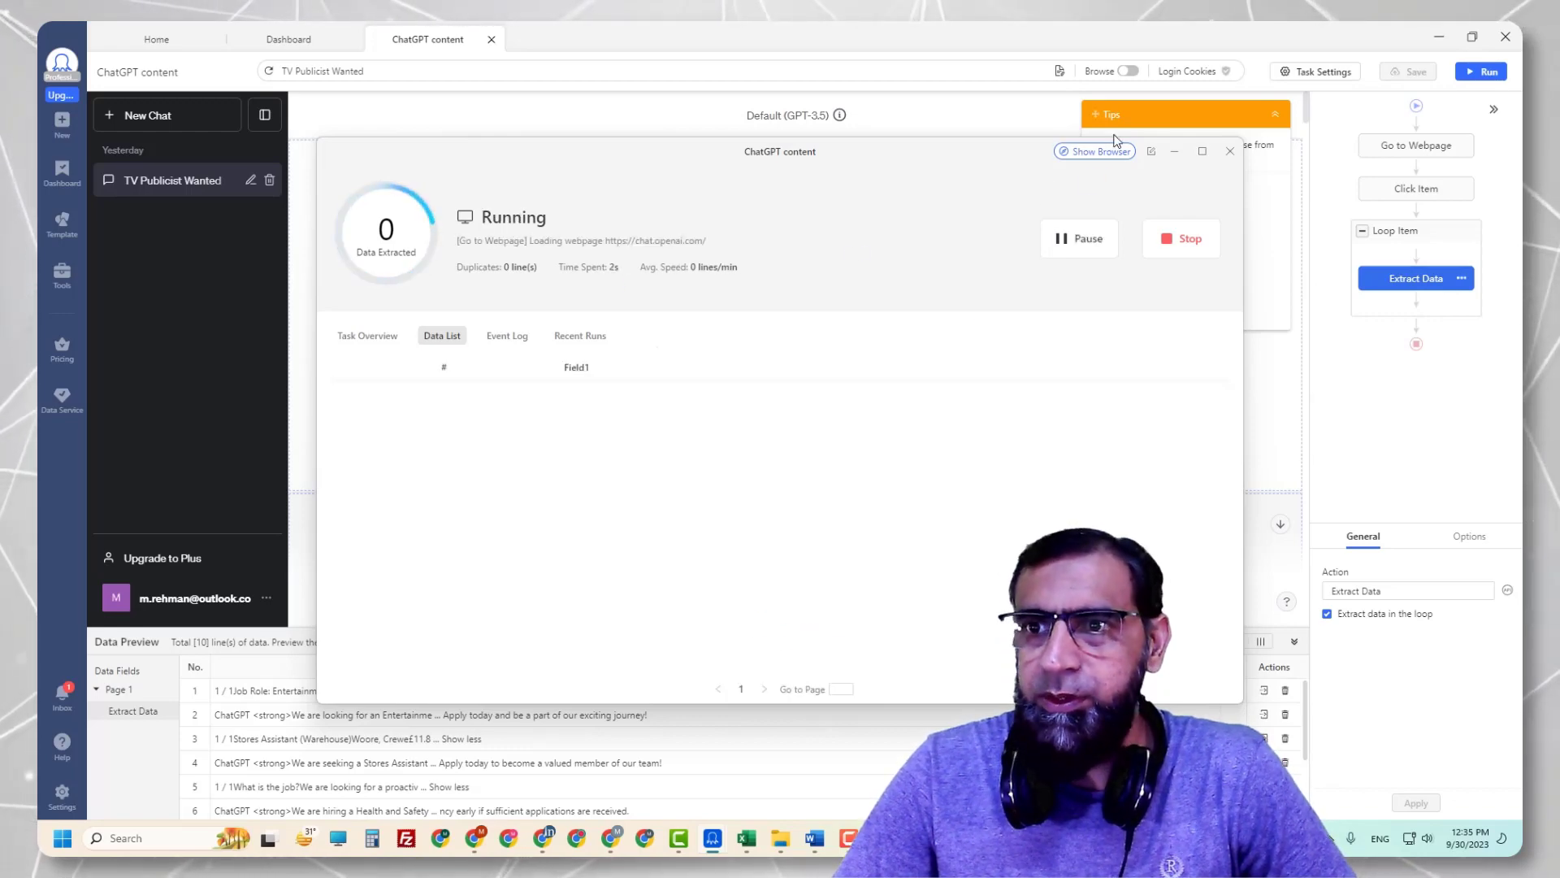
pyautogui.click(1082, 238)
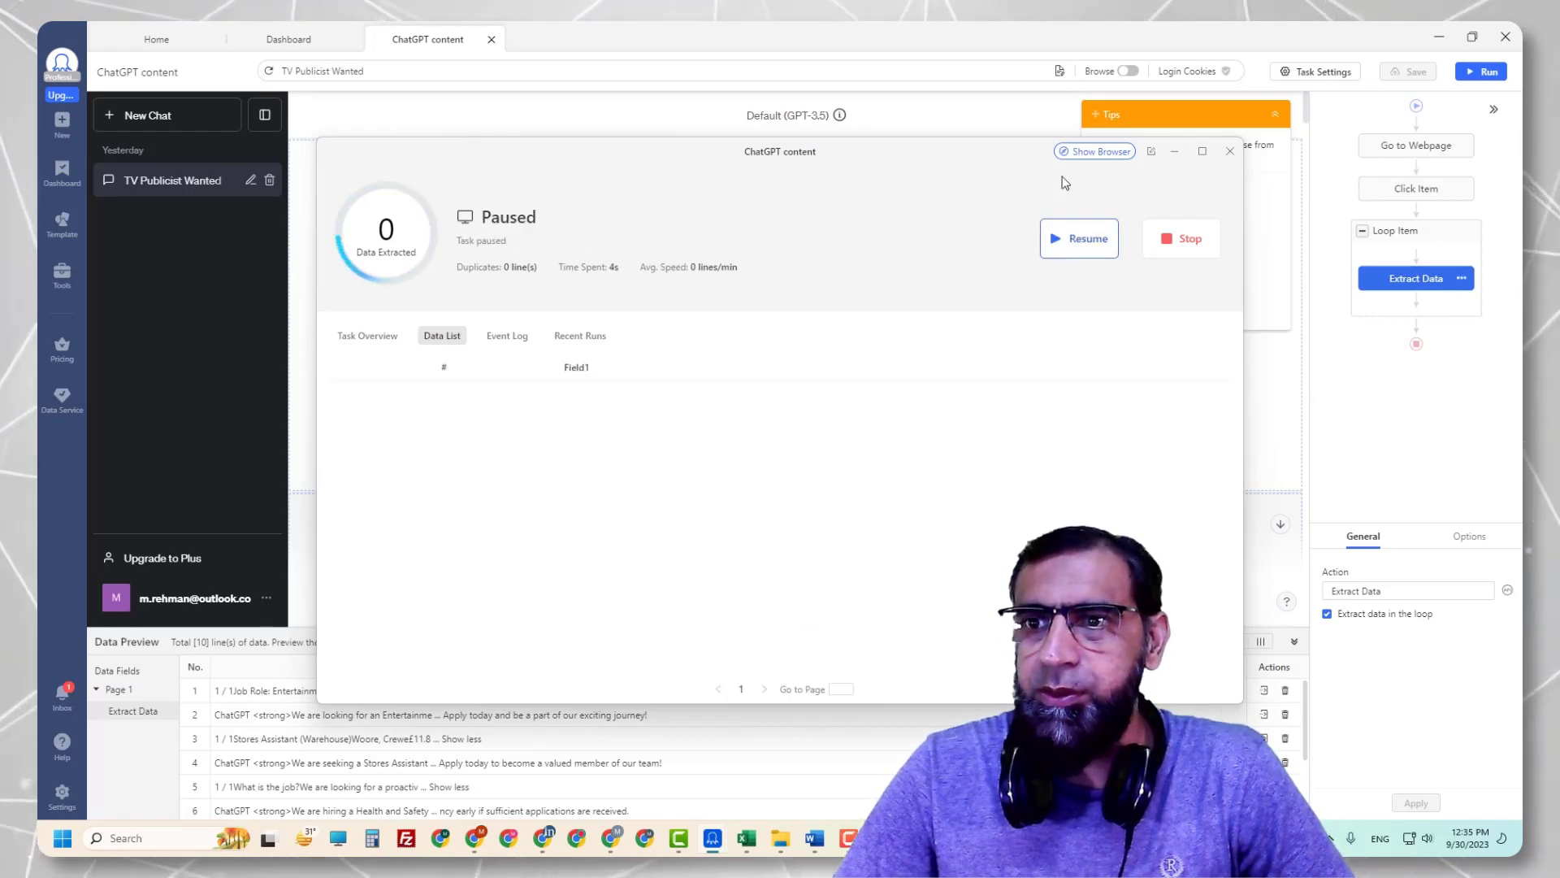
pyautogui.click(1084, 151)
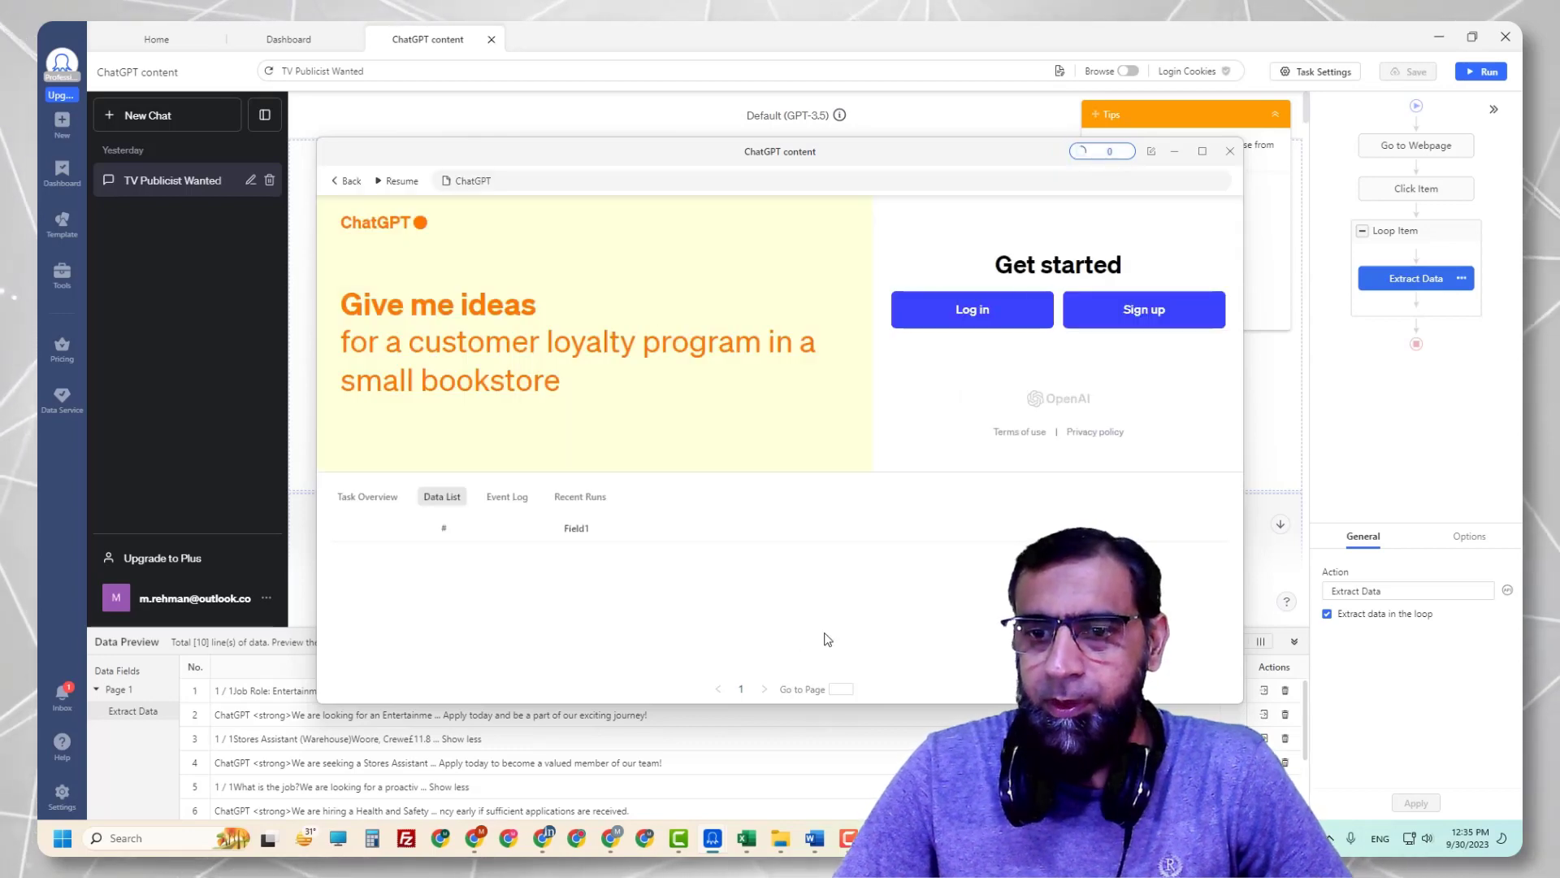
pyautogui.click(894, 443)
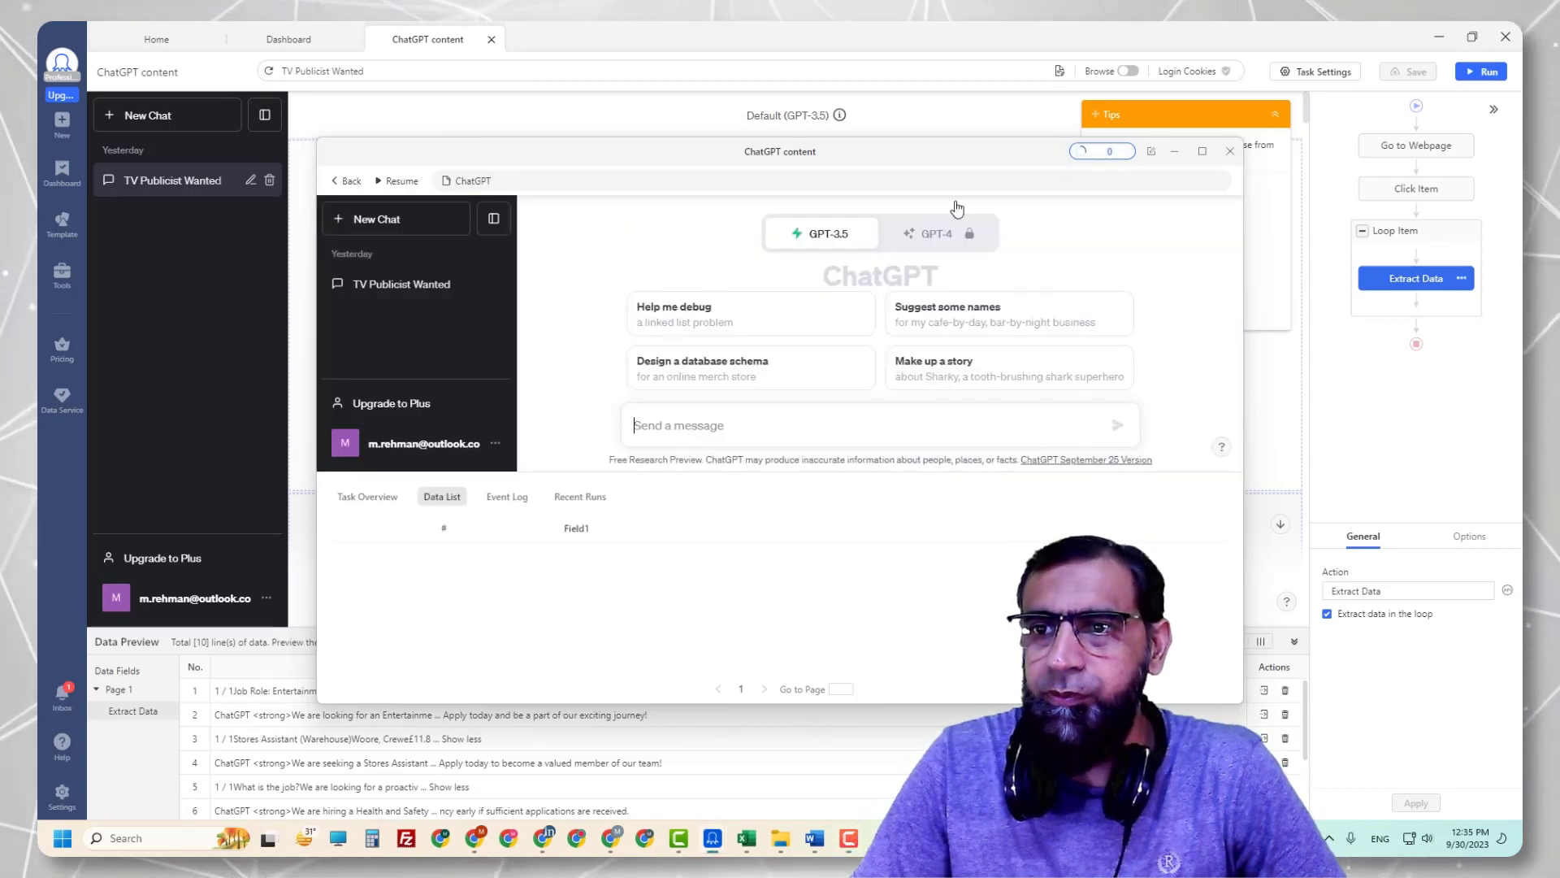
pyautogui.click(402, 181)
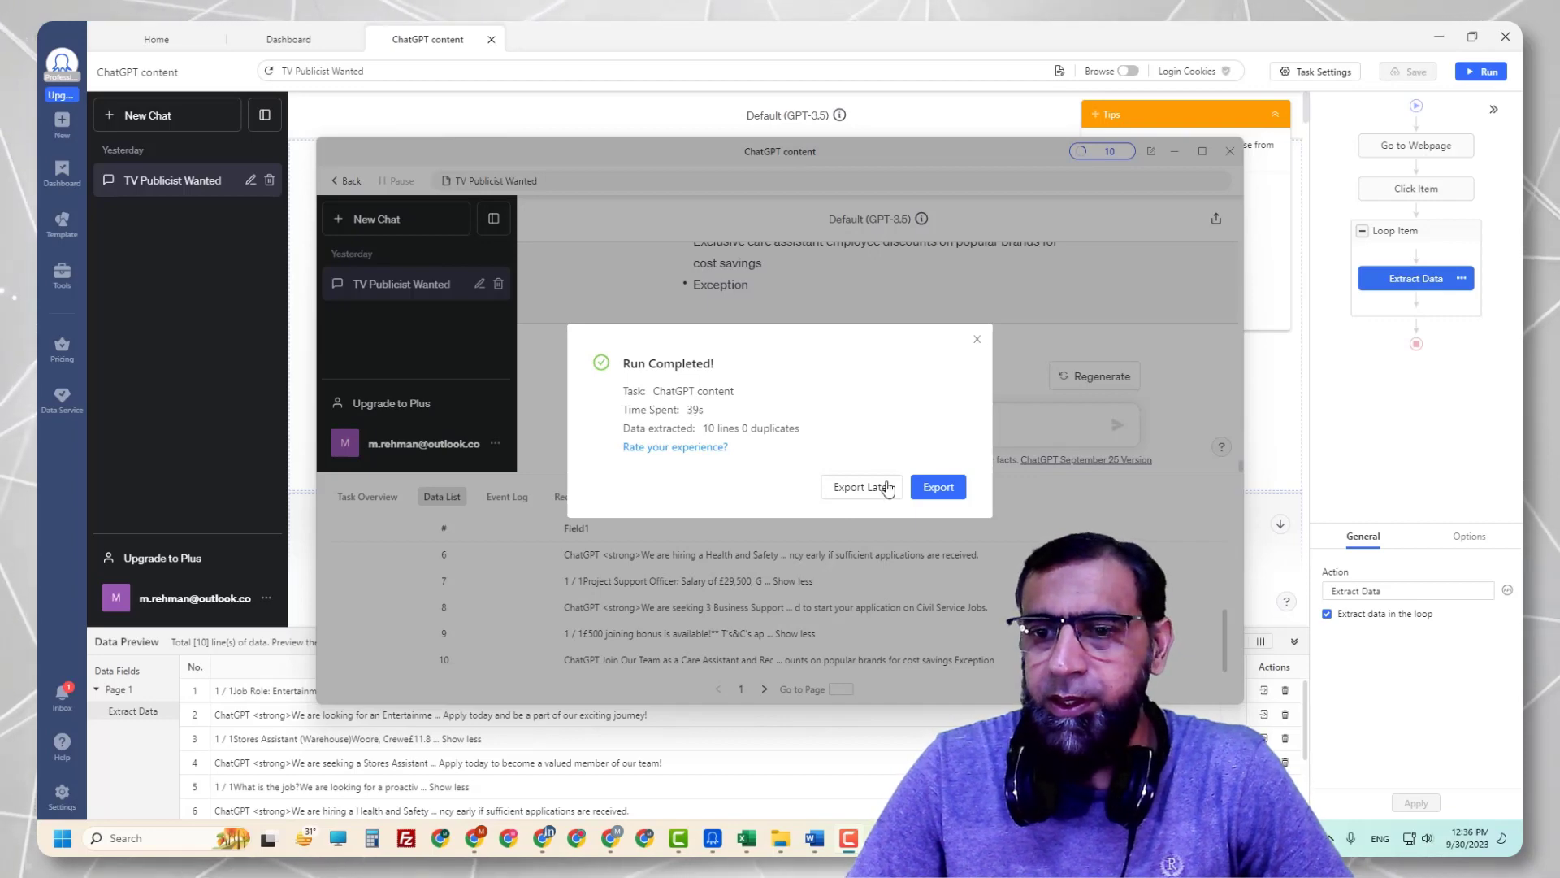
# Export the extracted data as an Excel file in the Jobs PC-1 folder and open it to compare cells A2 and A3
pyautogui.click(938, 487)
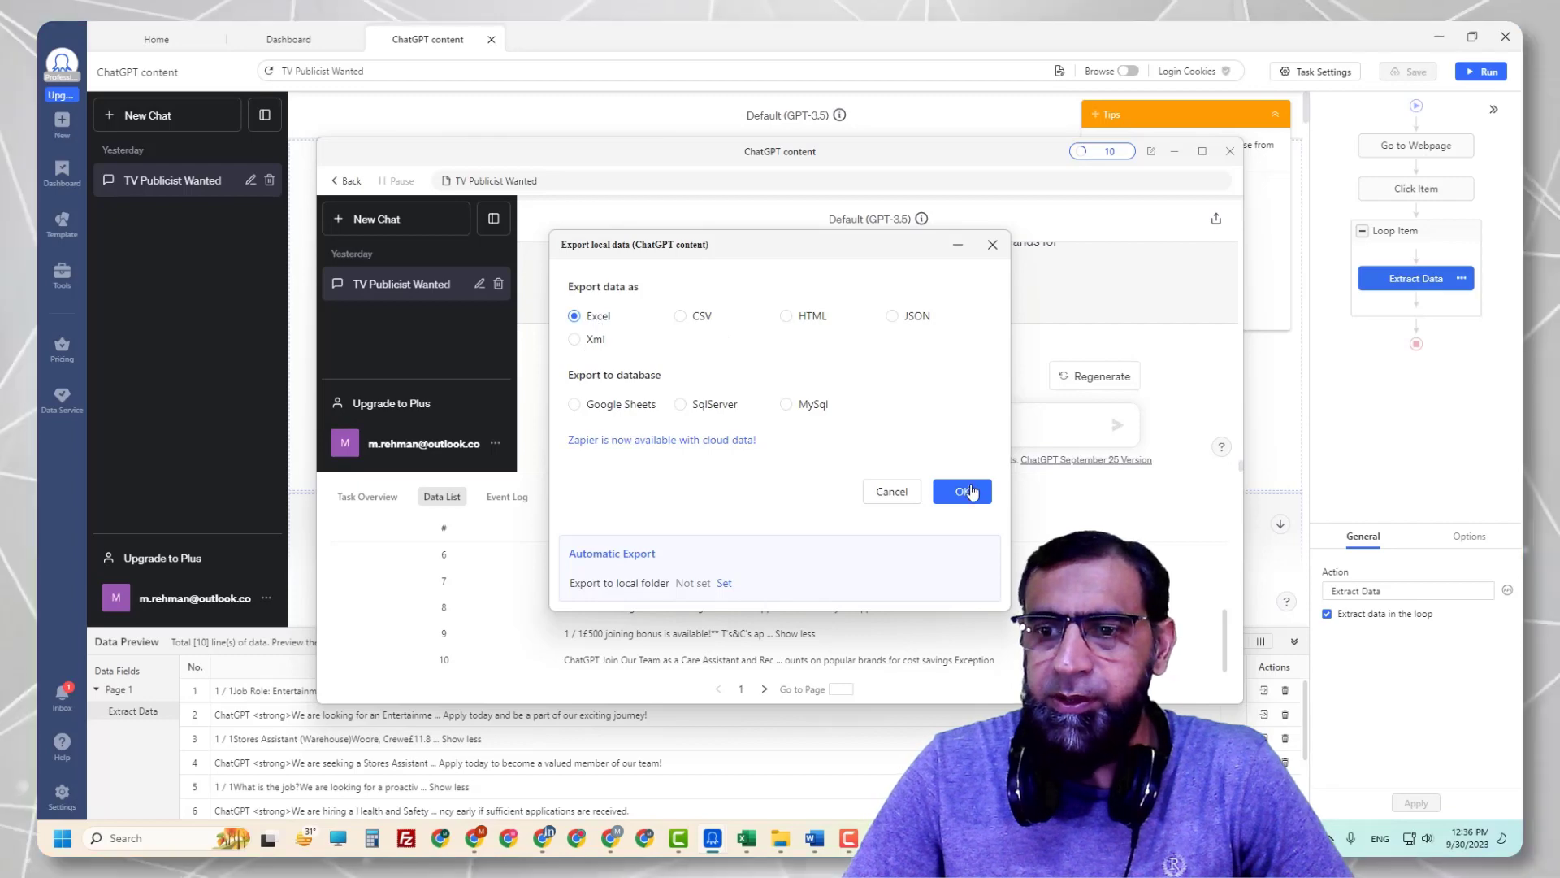
pyautogui.click(964, 492)
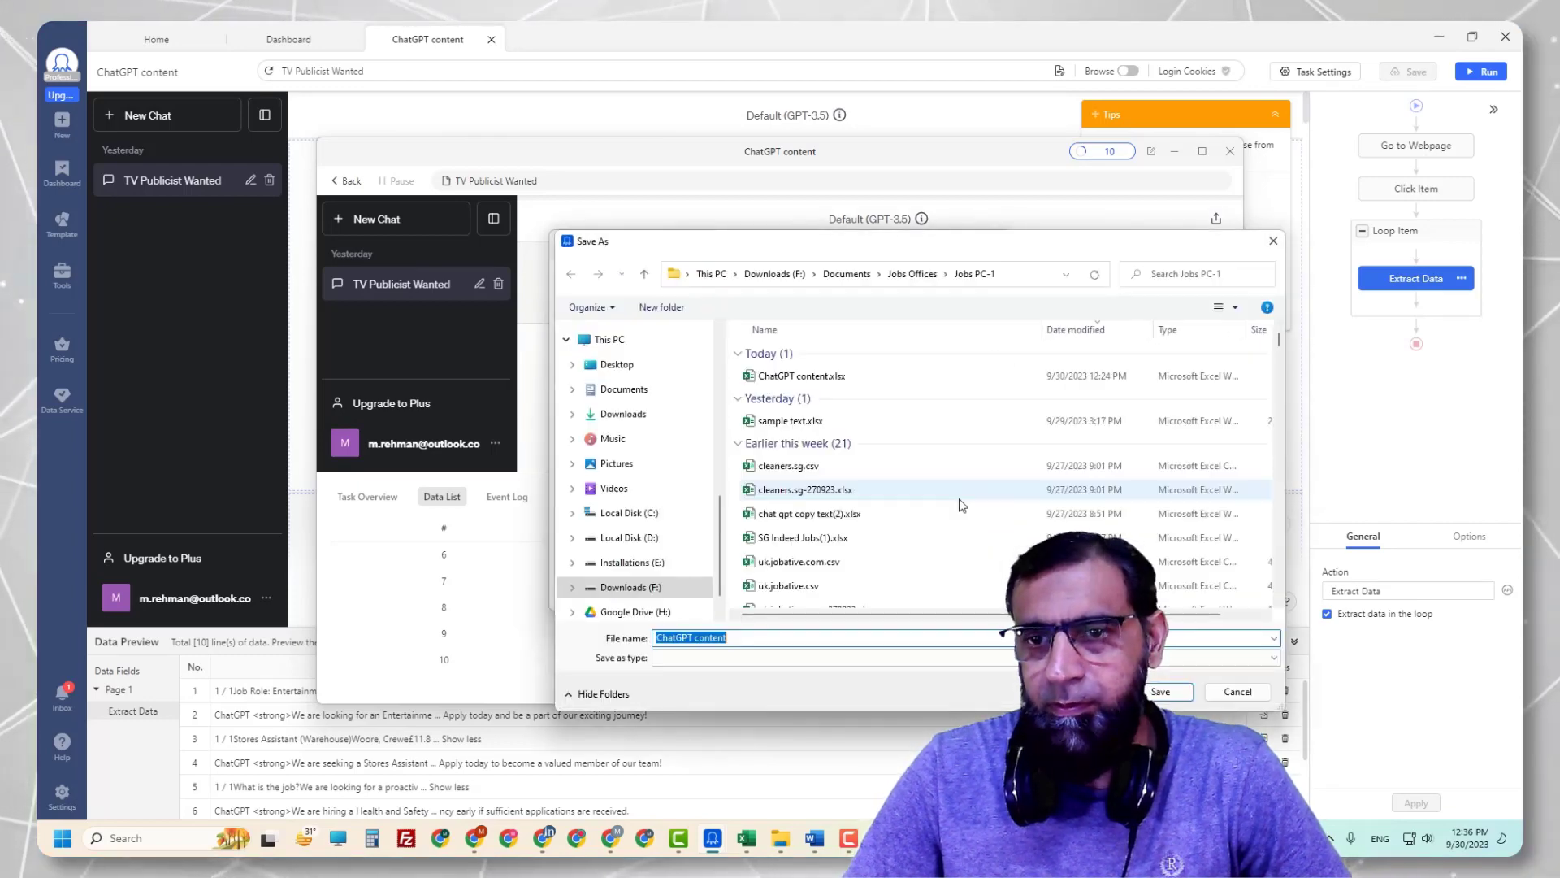
pyautogui.click(1165, 692)
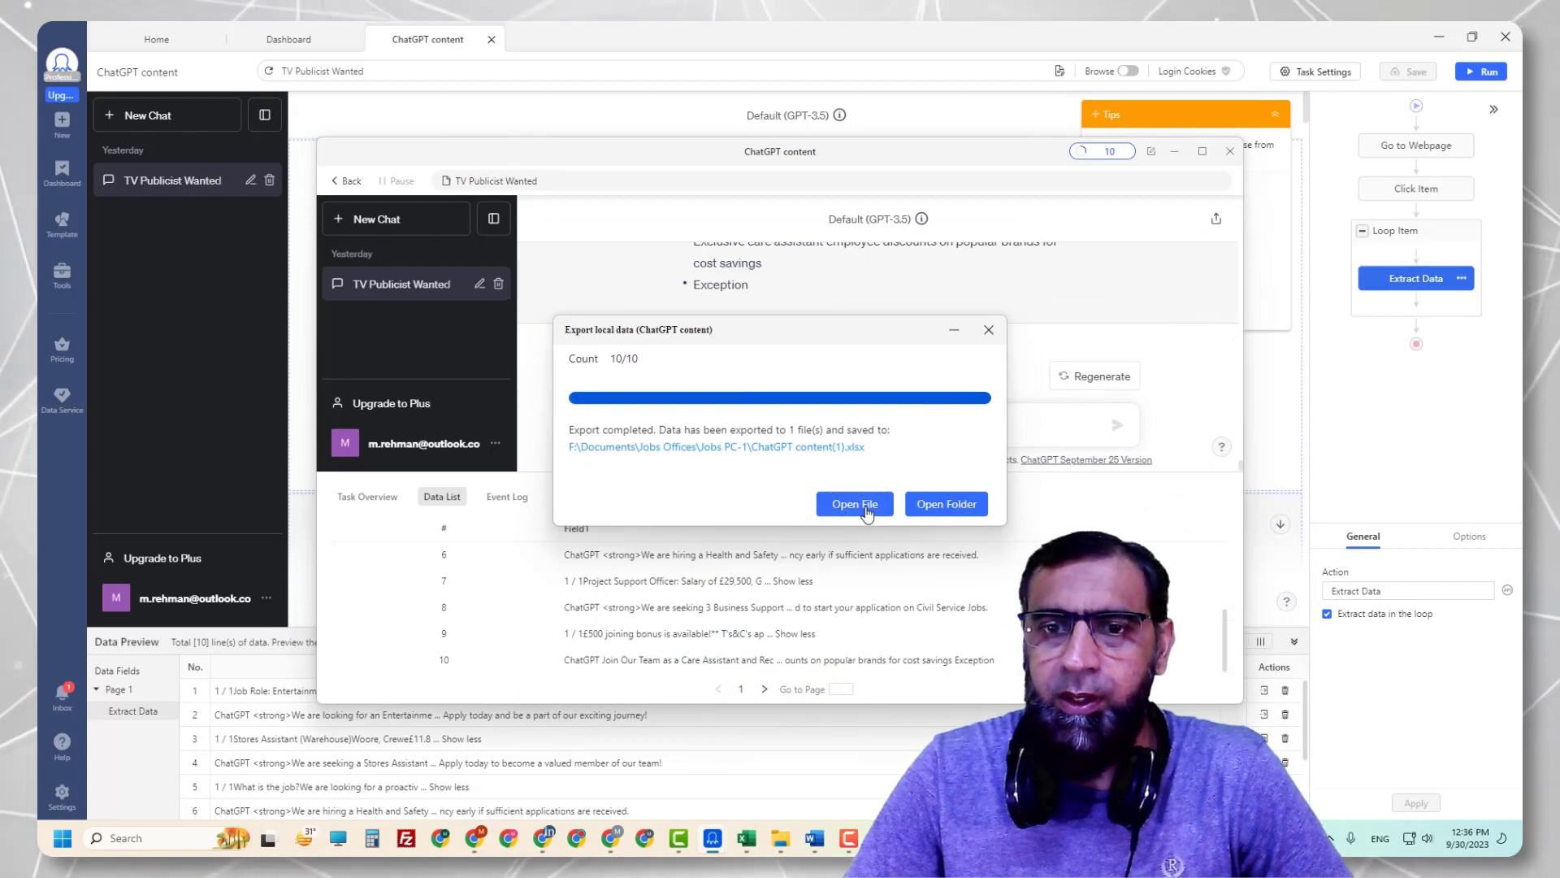
pyautogui.click(855, 504)
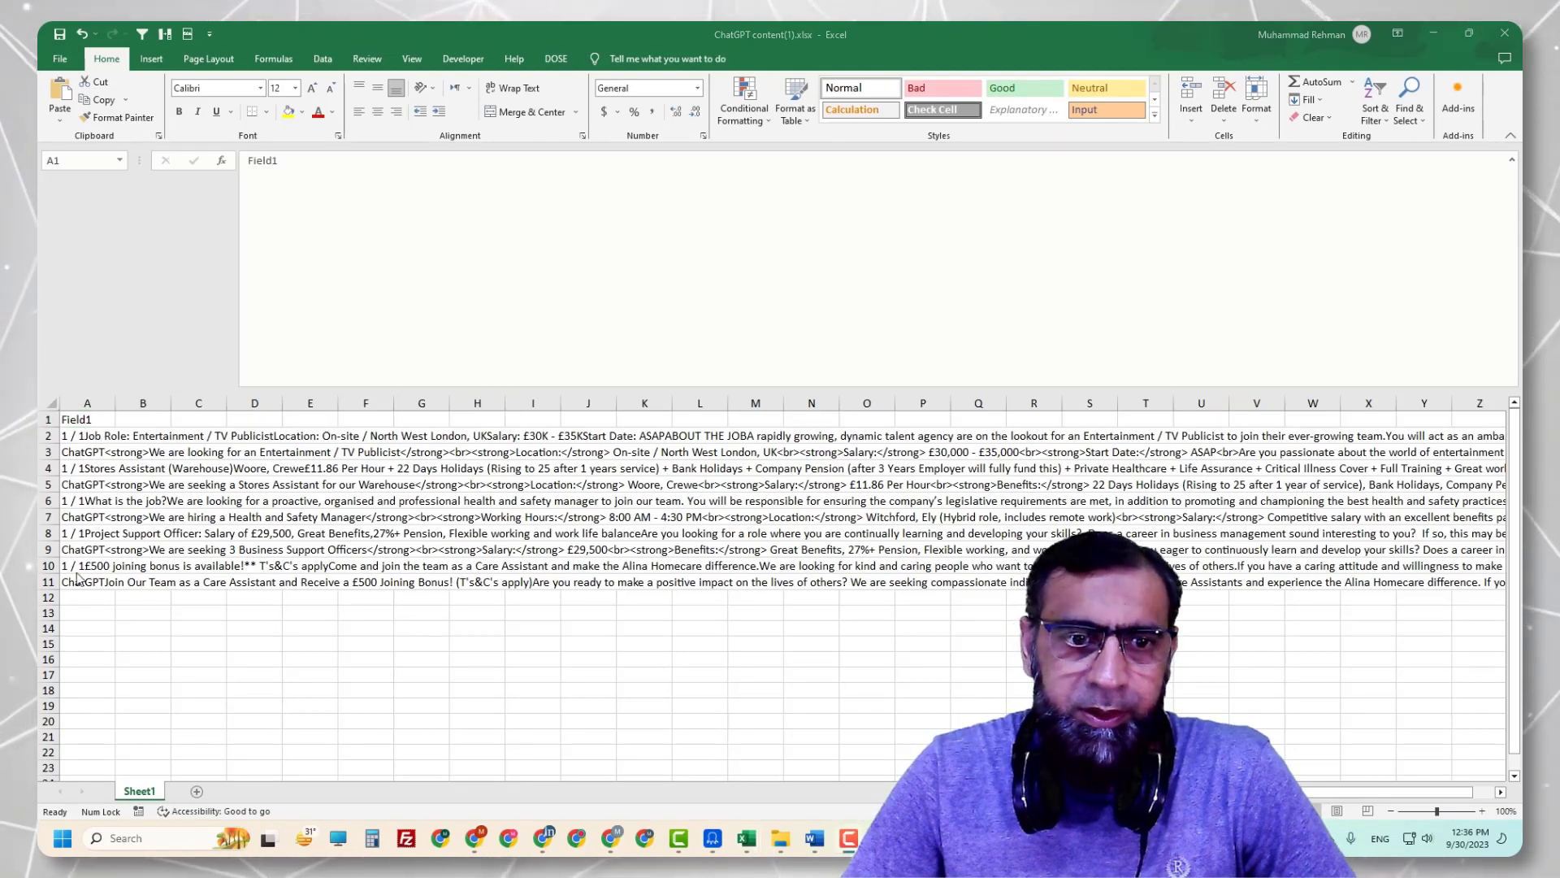
pyautogui.click(81, 438)
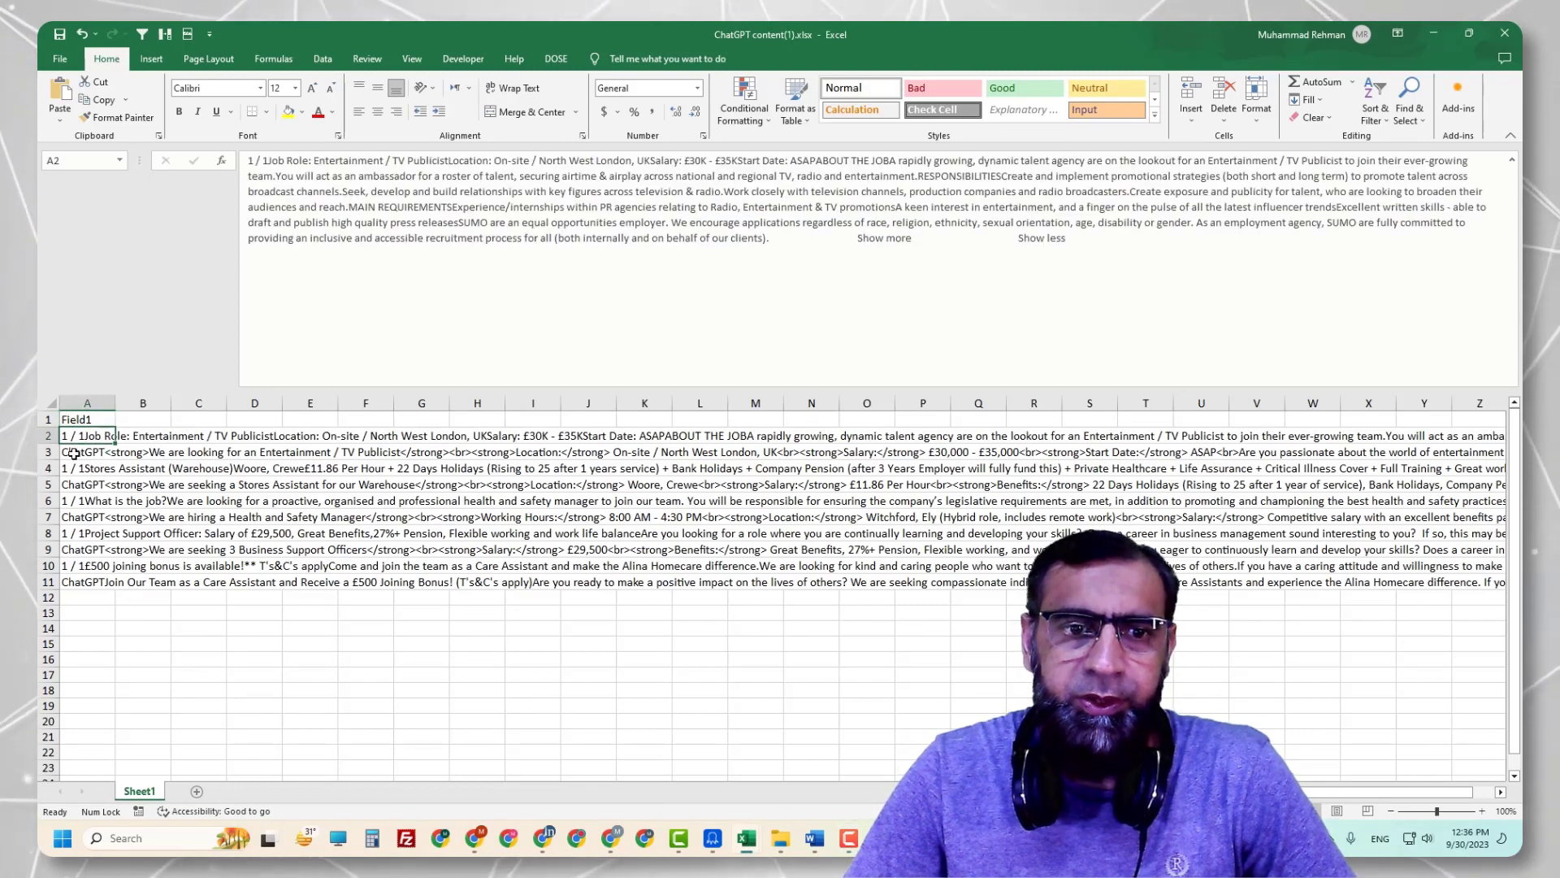
pyautogui.click(73, 453)
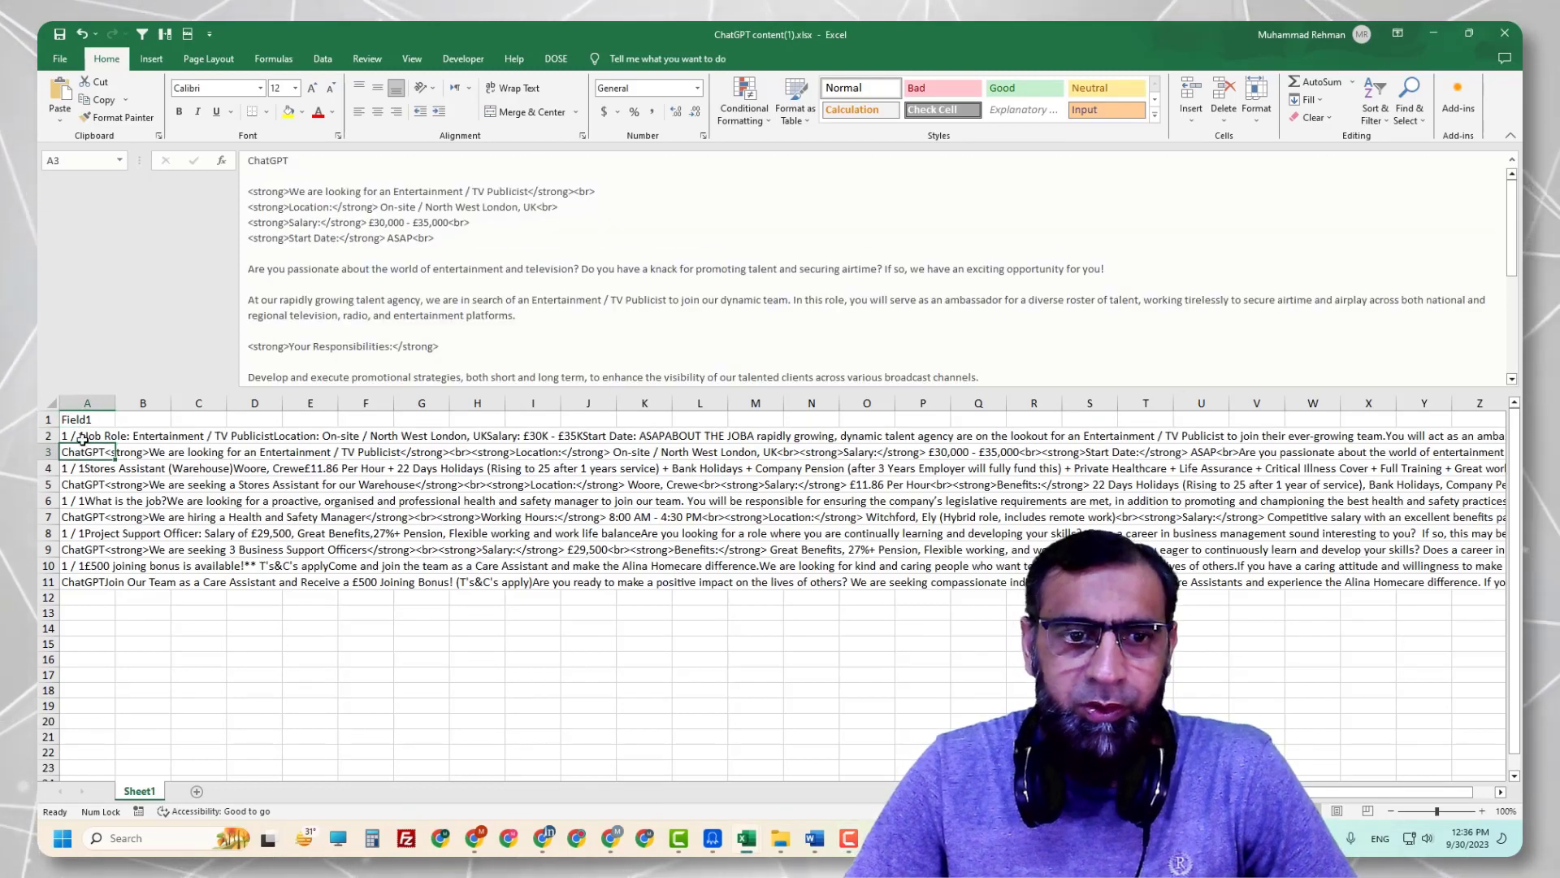
pyautogui.click(70, 442)
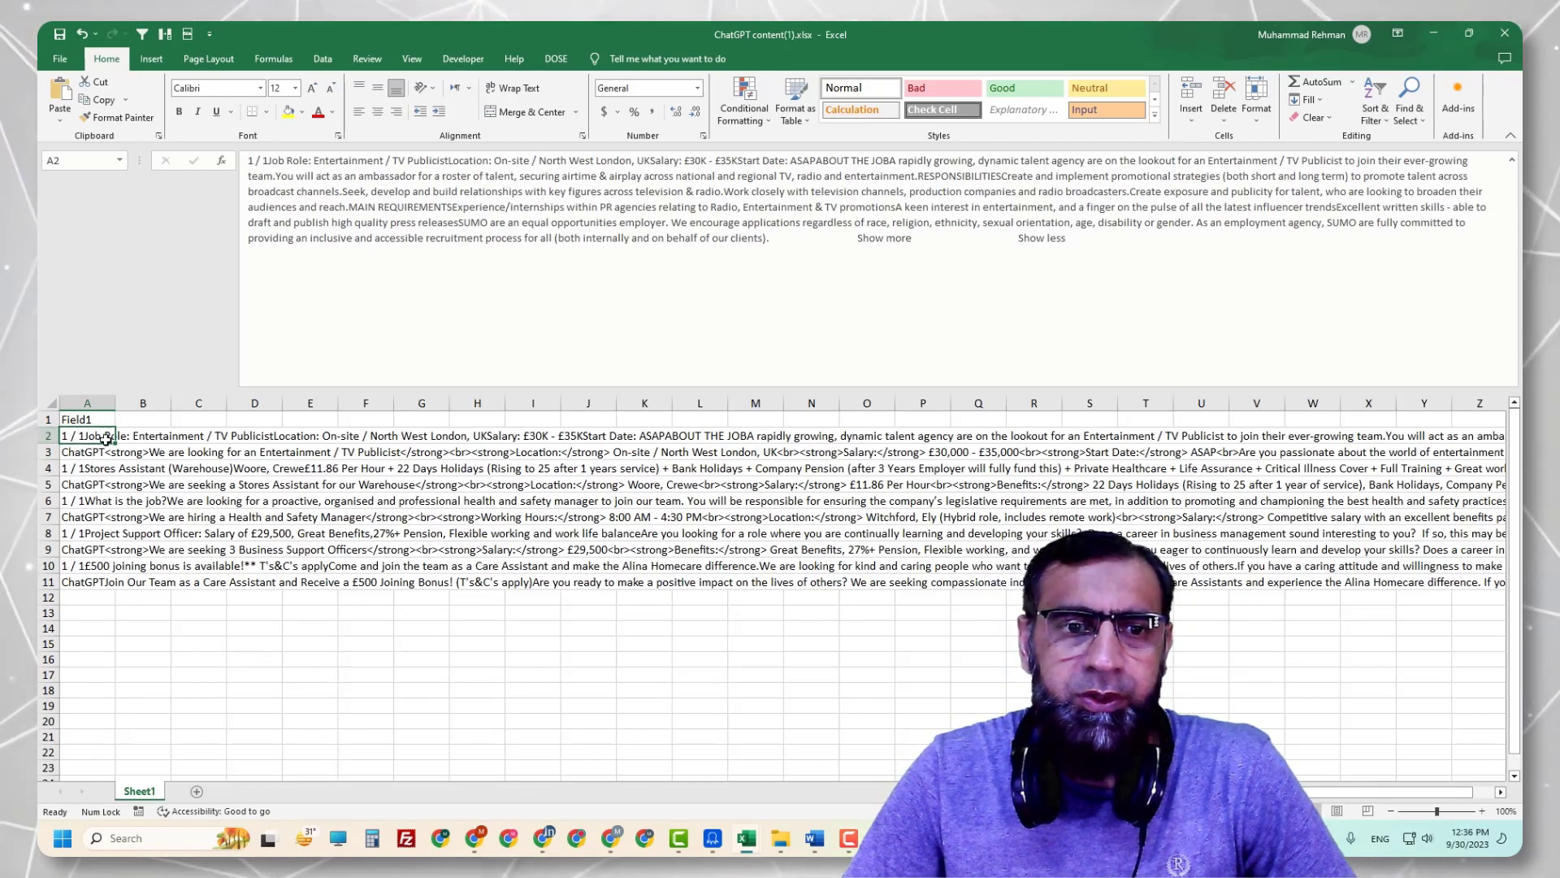
pyautogui.click(77, 454)
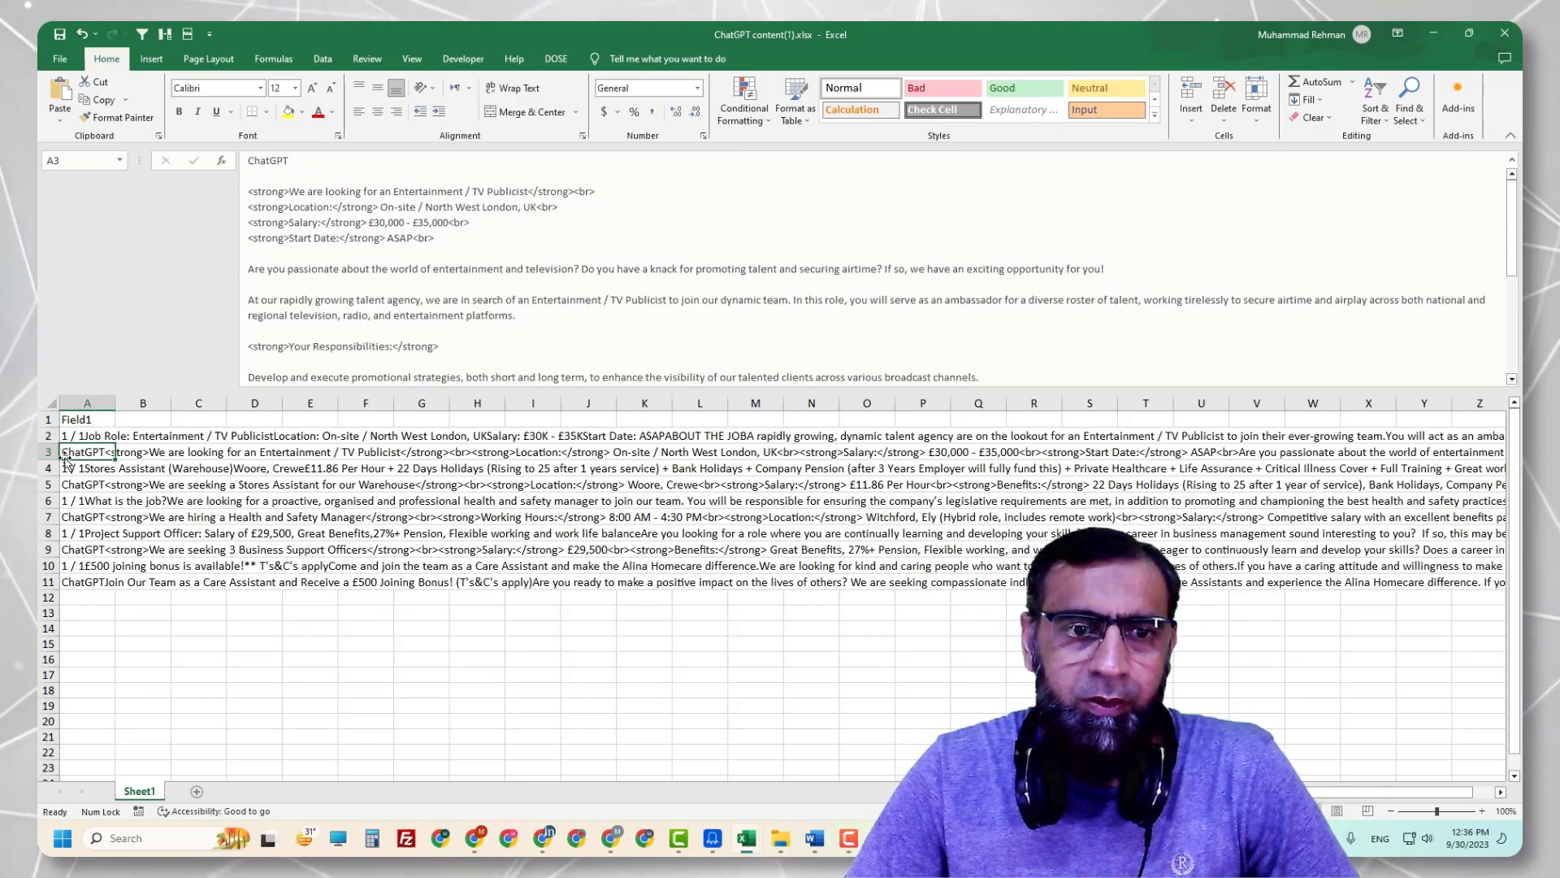
# Filter column A of Sheet1 to the rows containing "chatgpt"
pyautogui.click(77, 398)
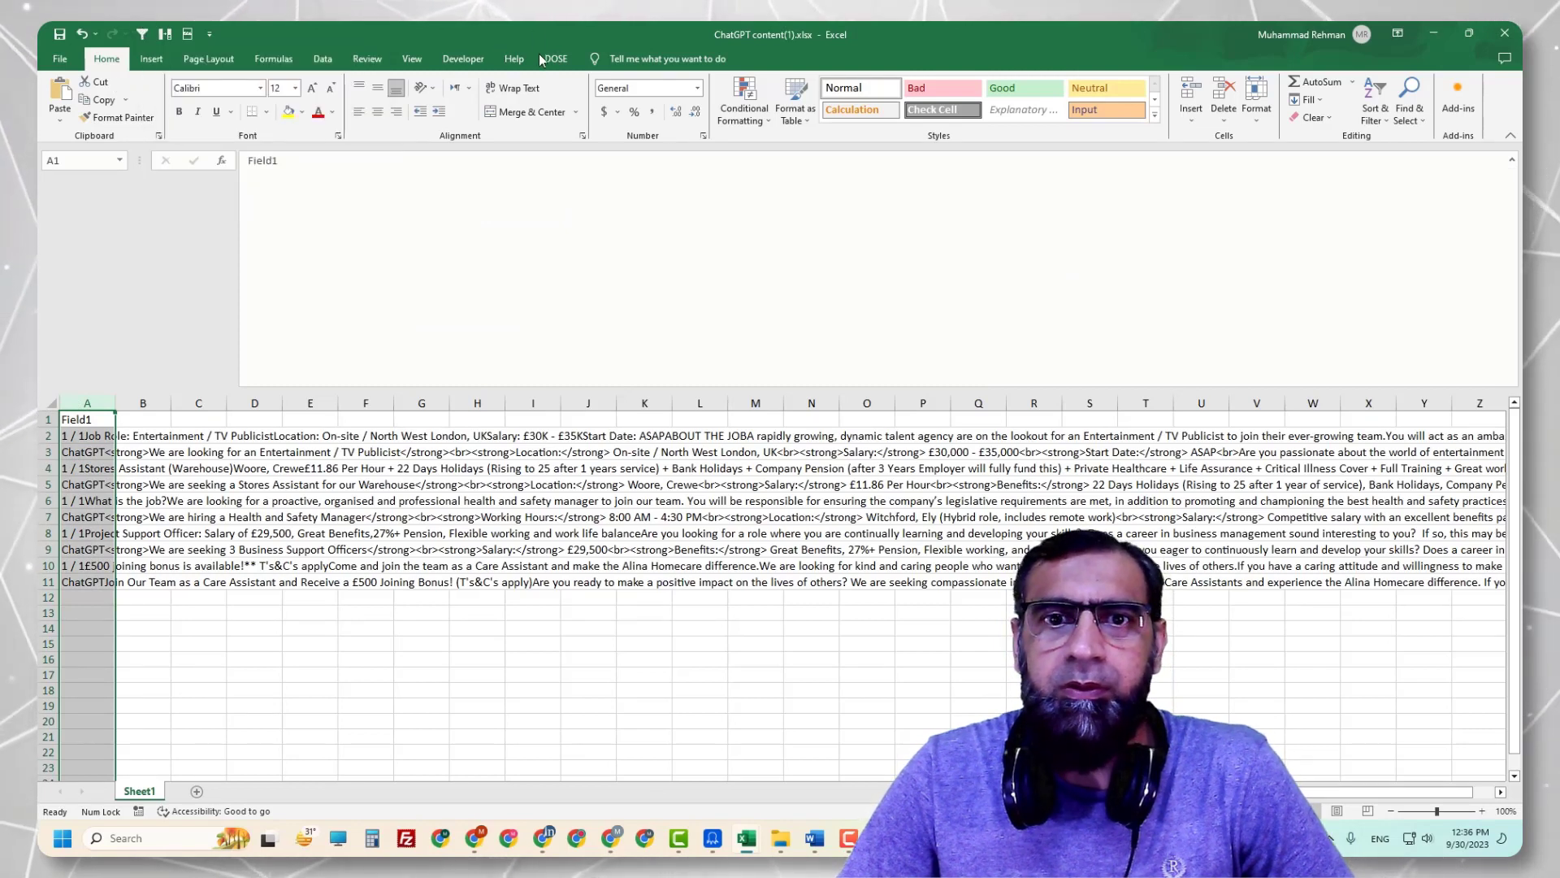
pyautogui.click(323, 62)
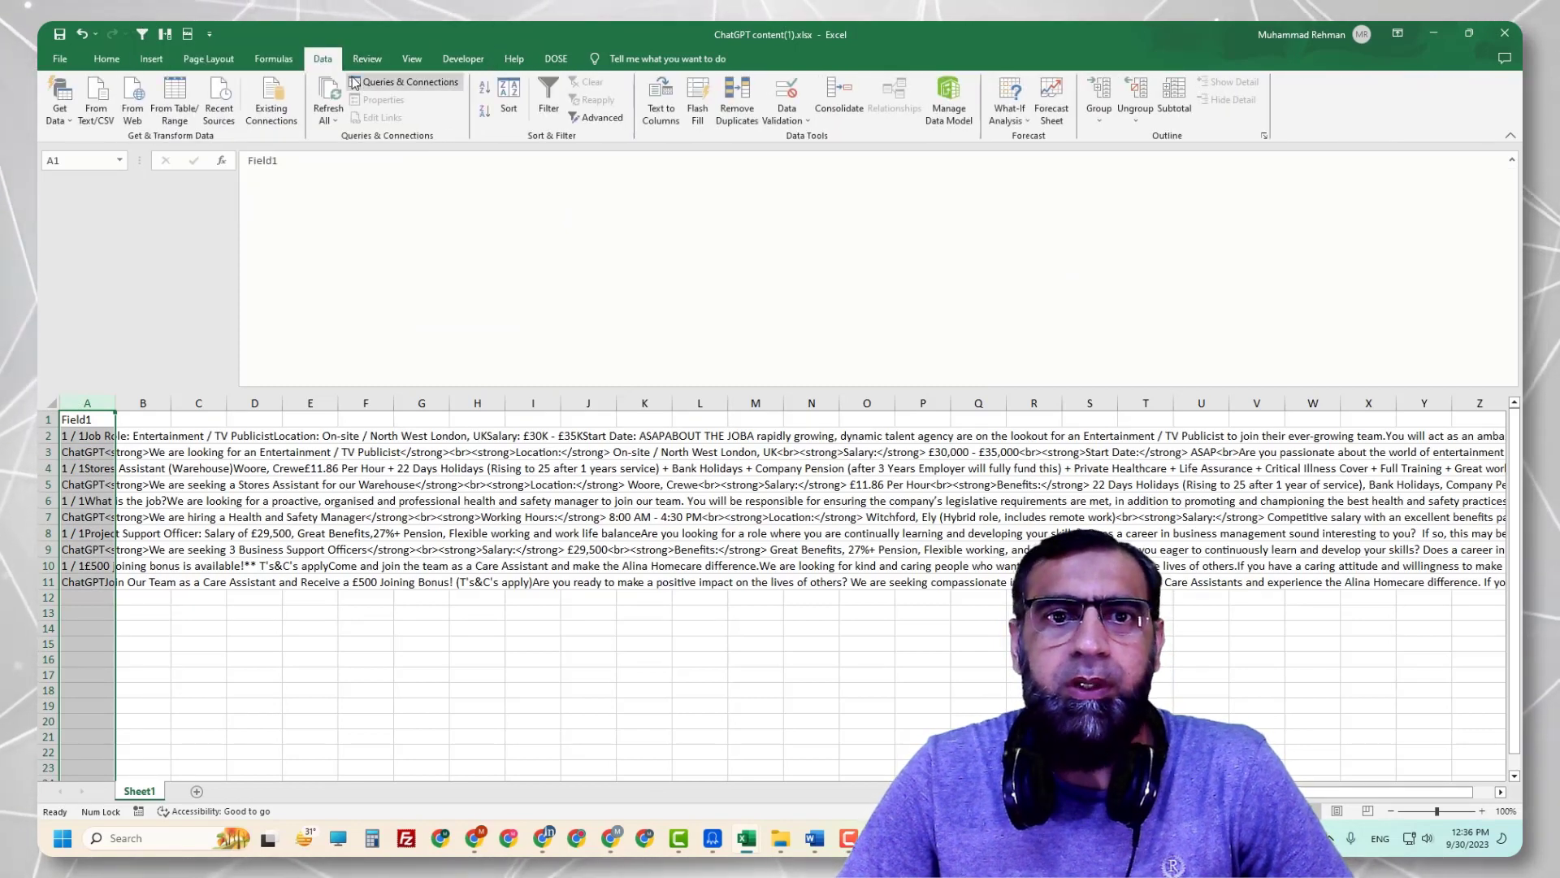
pyautogui.click(549, 98)
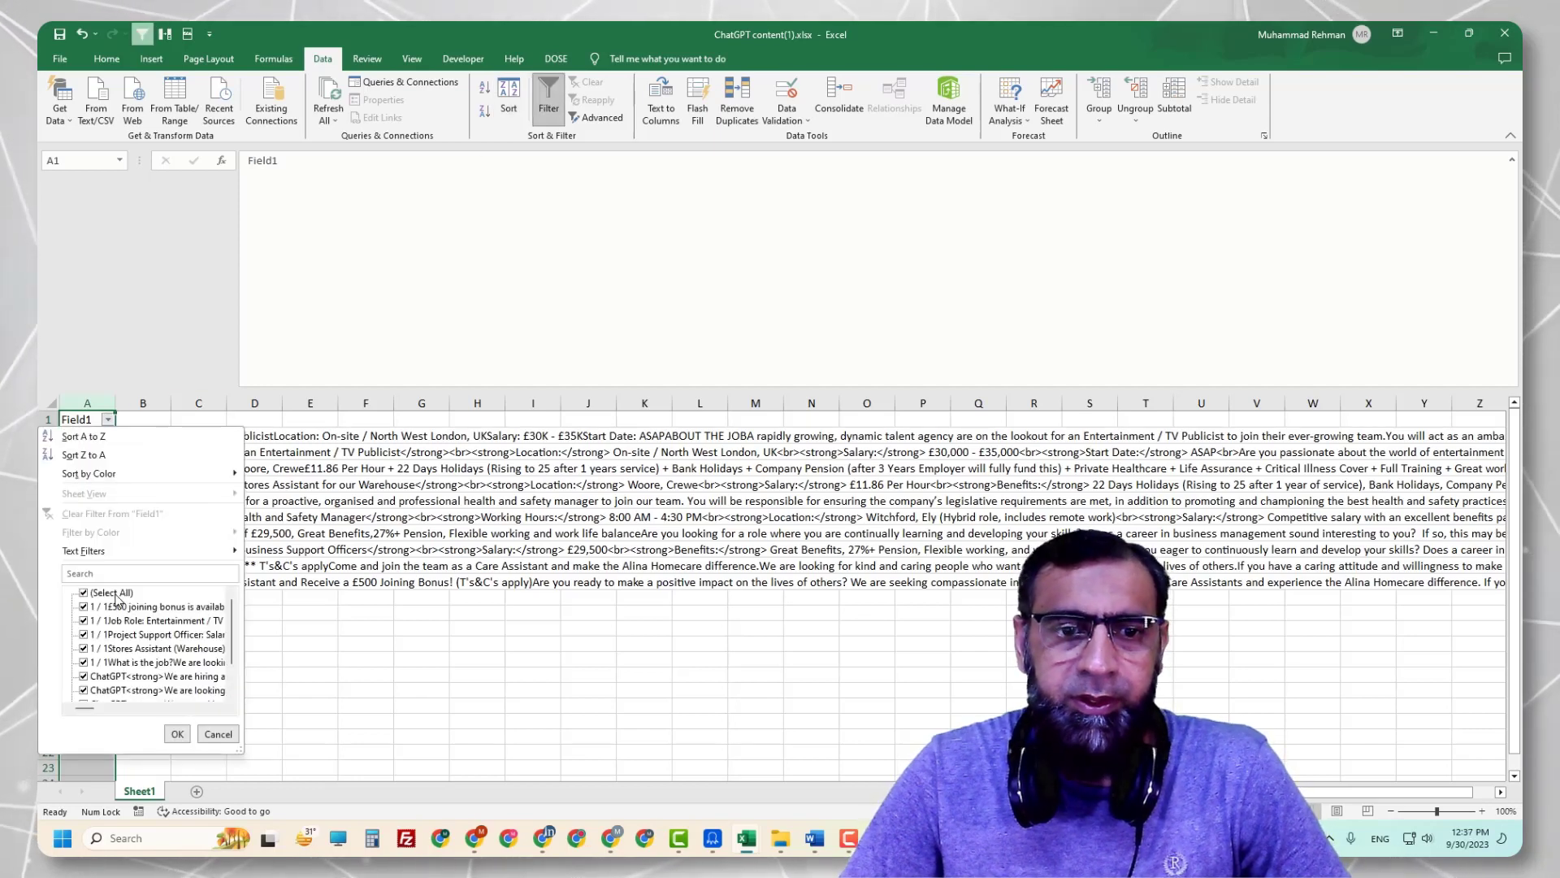
pyautogui.click(124, 574)
pyautogui.write('chatg')
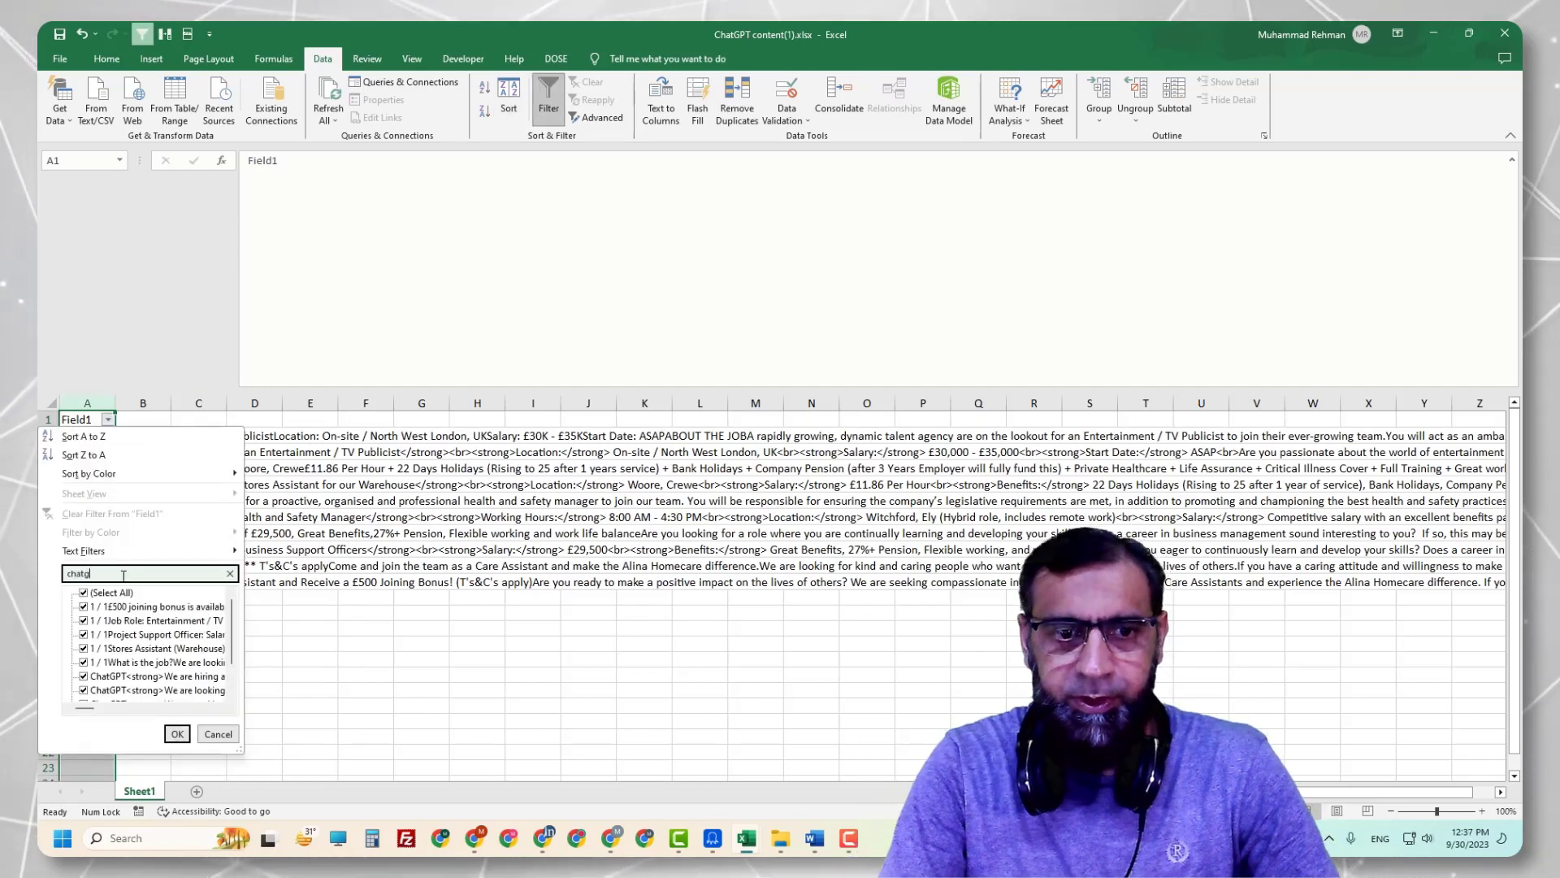
pyautogui.write('pt')
pyautogui.click(177, 734)
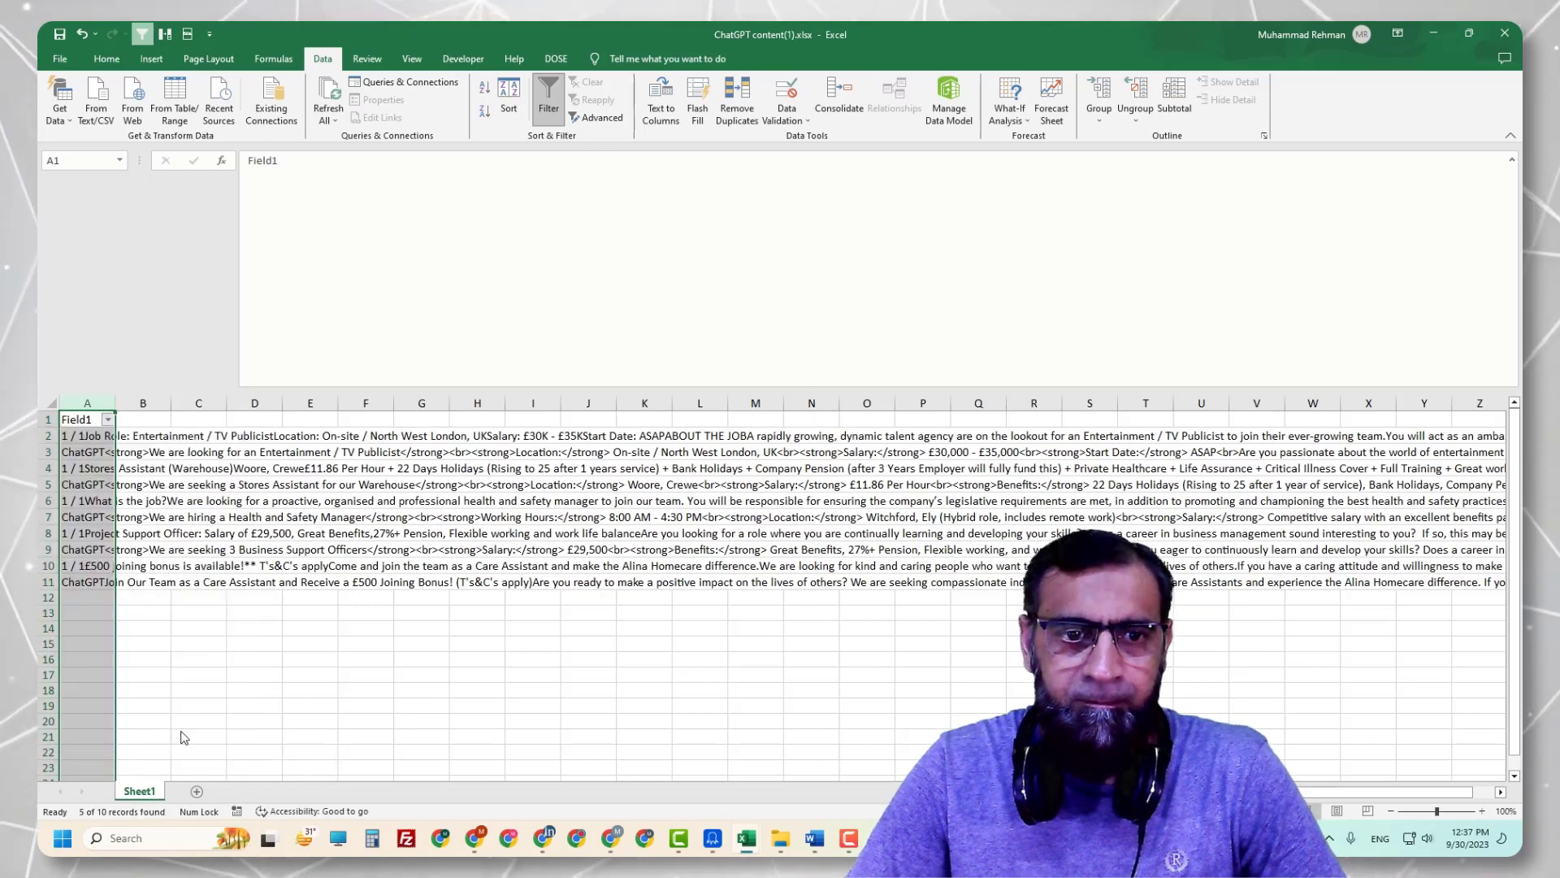
# Copy the filtered ChatGPT reply rows and paste them into a new sheet starting at A1
pyautogui.click(86, 434)
pyautogui.moveTo(86, 434); pyautogui.dragTo(87, 501)
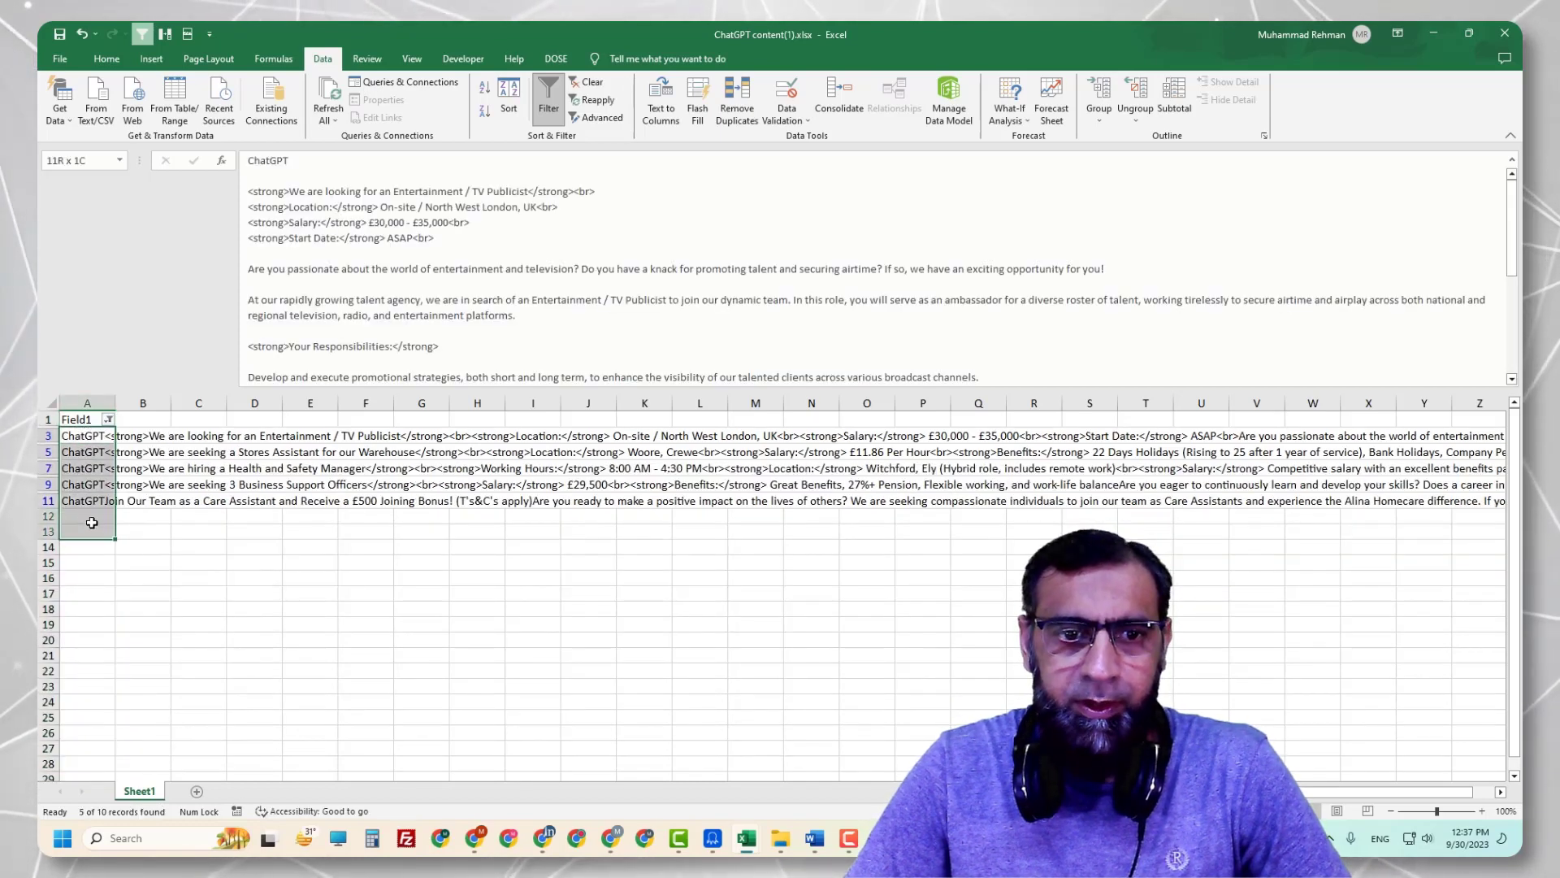
pyautogui.hotkey('ctrl', 'c')
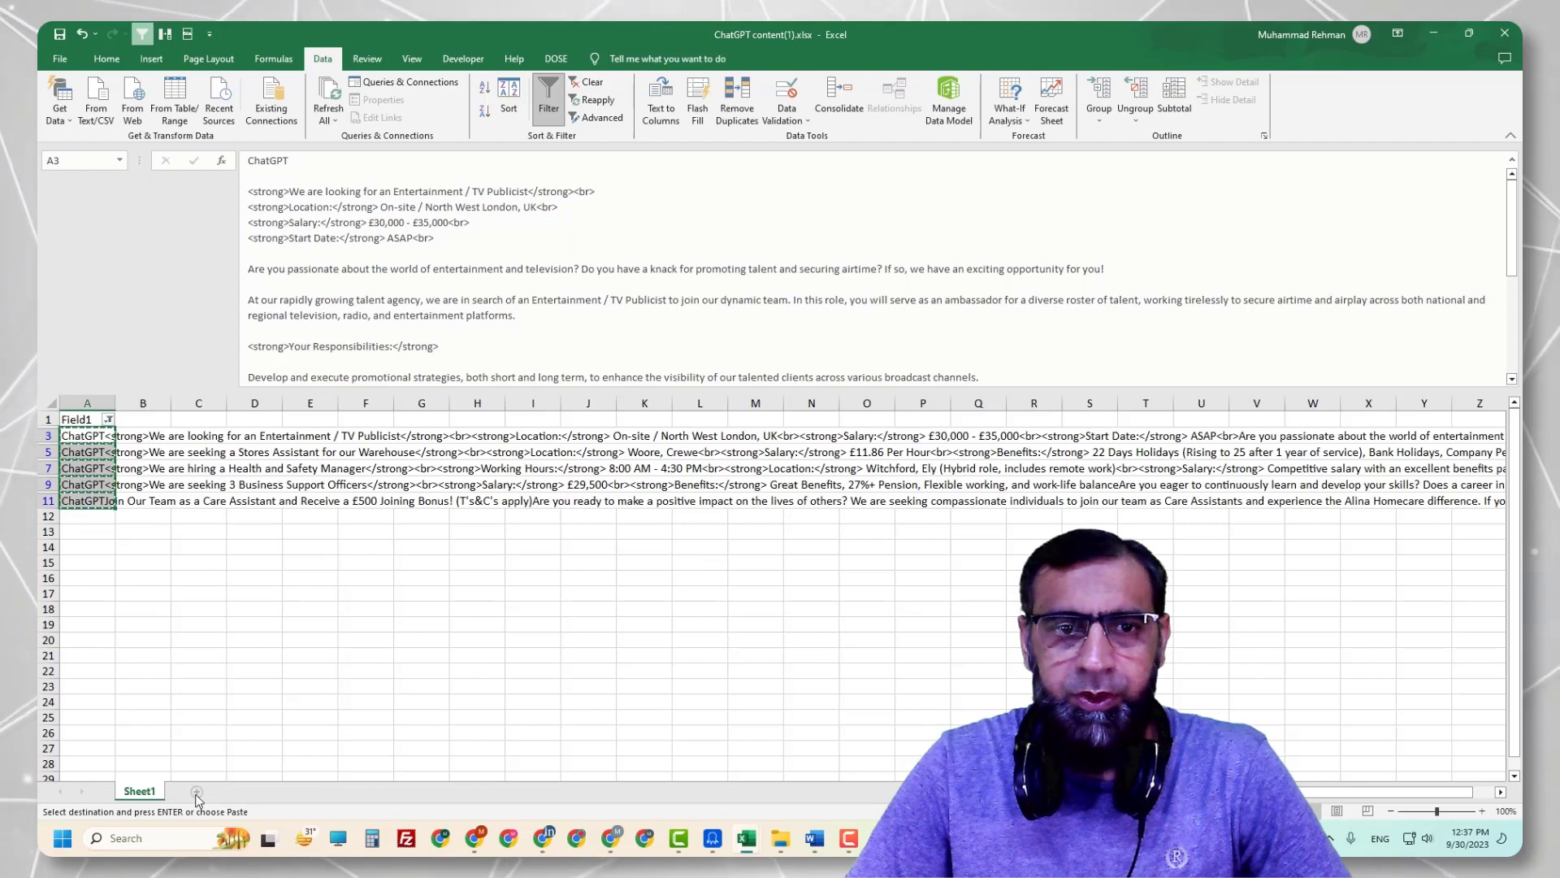
pyautogui.click(195, 792)
pyautogui.press('Return')
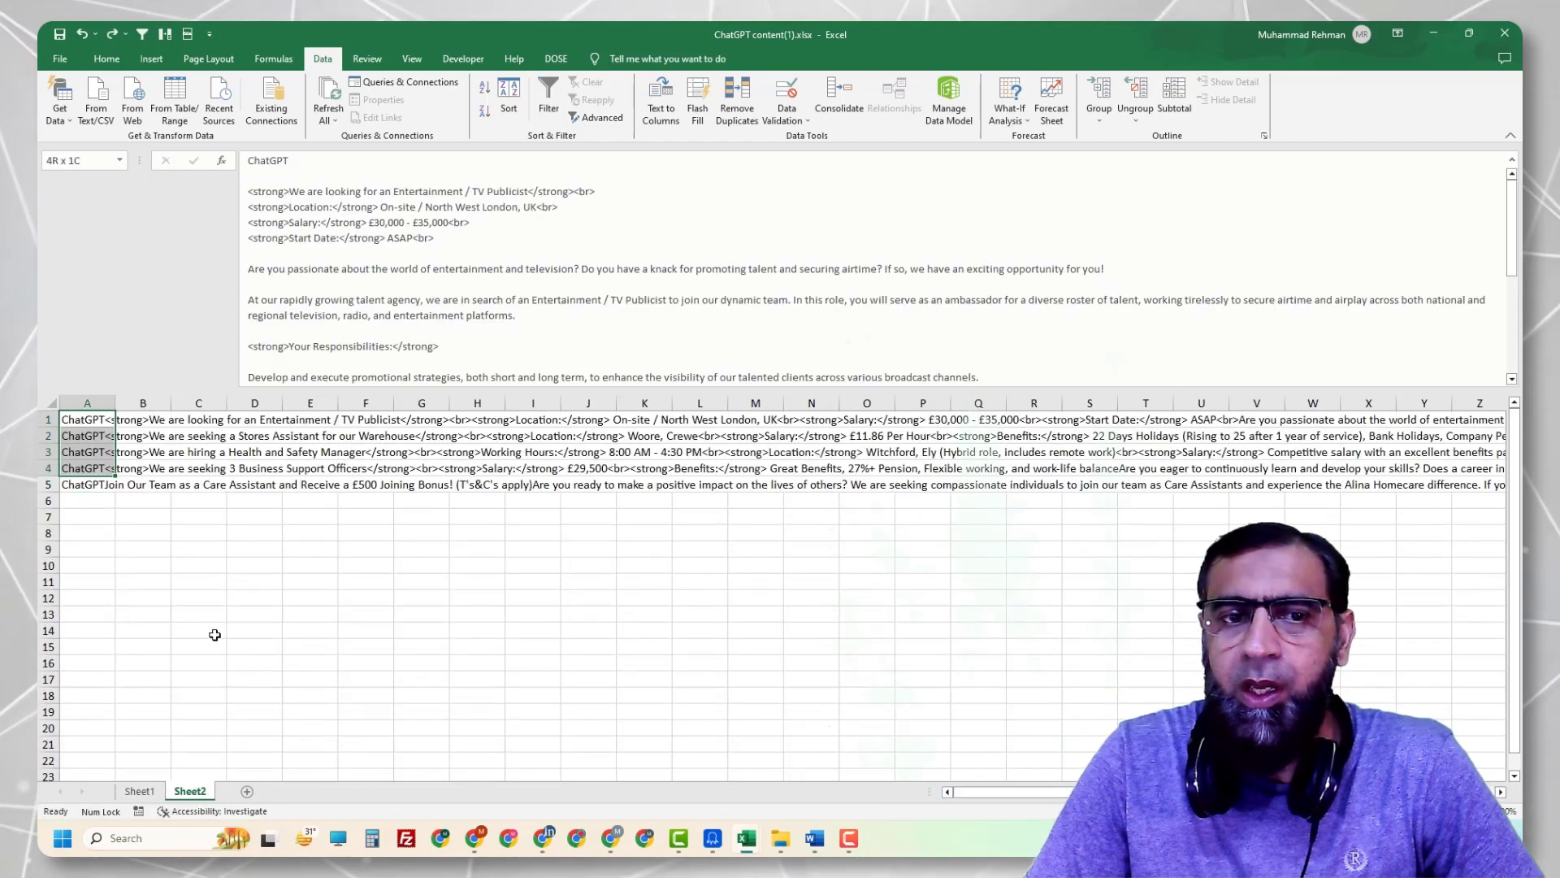
# Examine the full text of the rewritten job descriptions in cells A1 to A5 of Sheet2
pyautogui.click(107, 487)
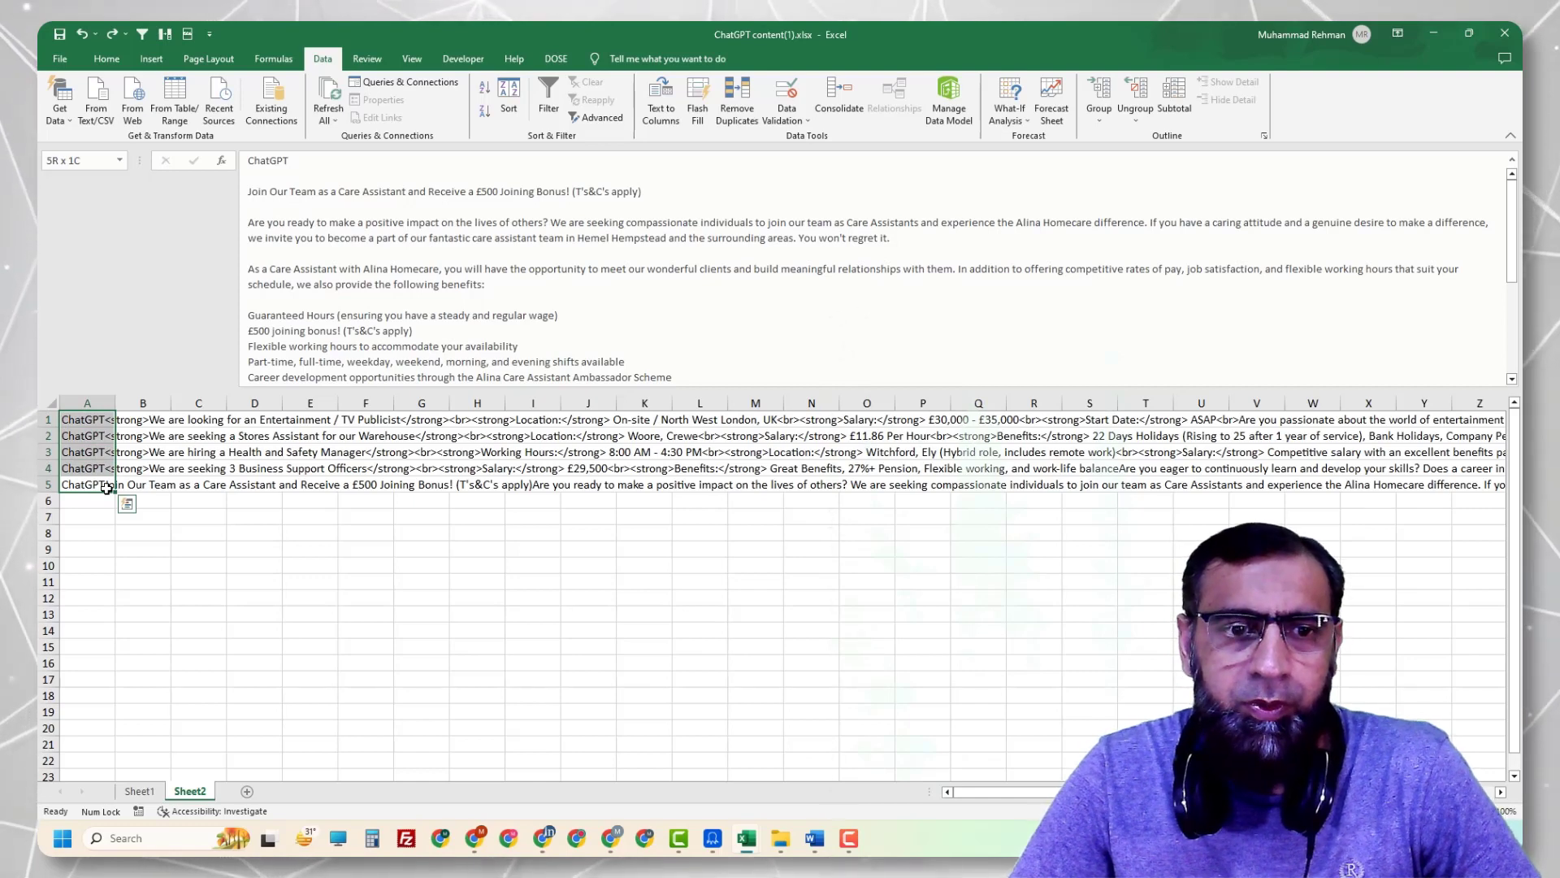
pyautogui.click(82, 419)
pyautogui.click(86, 437)
pyautogui.click(90, 469)
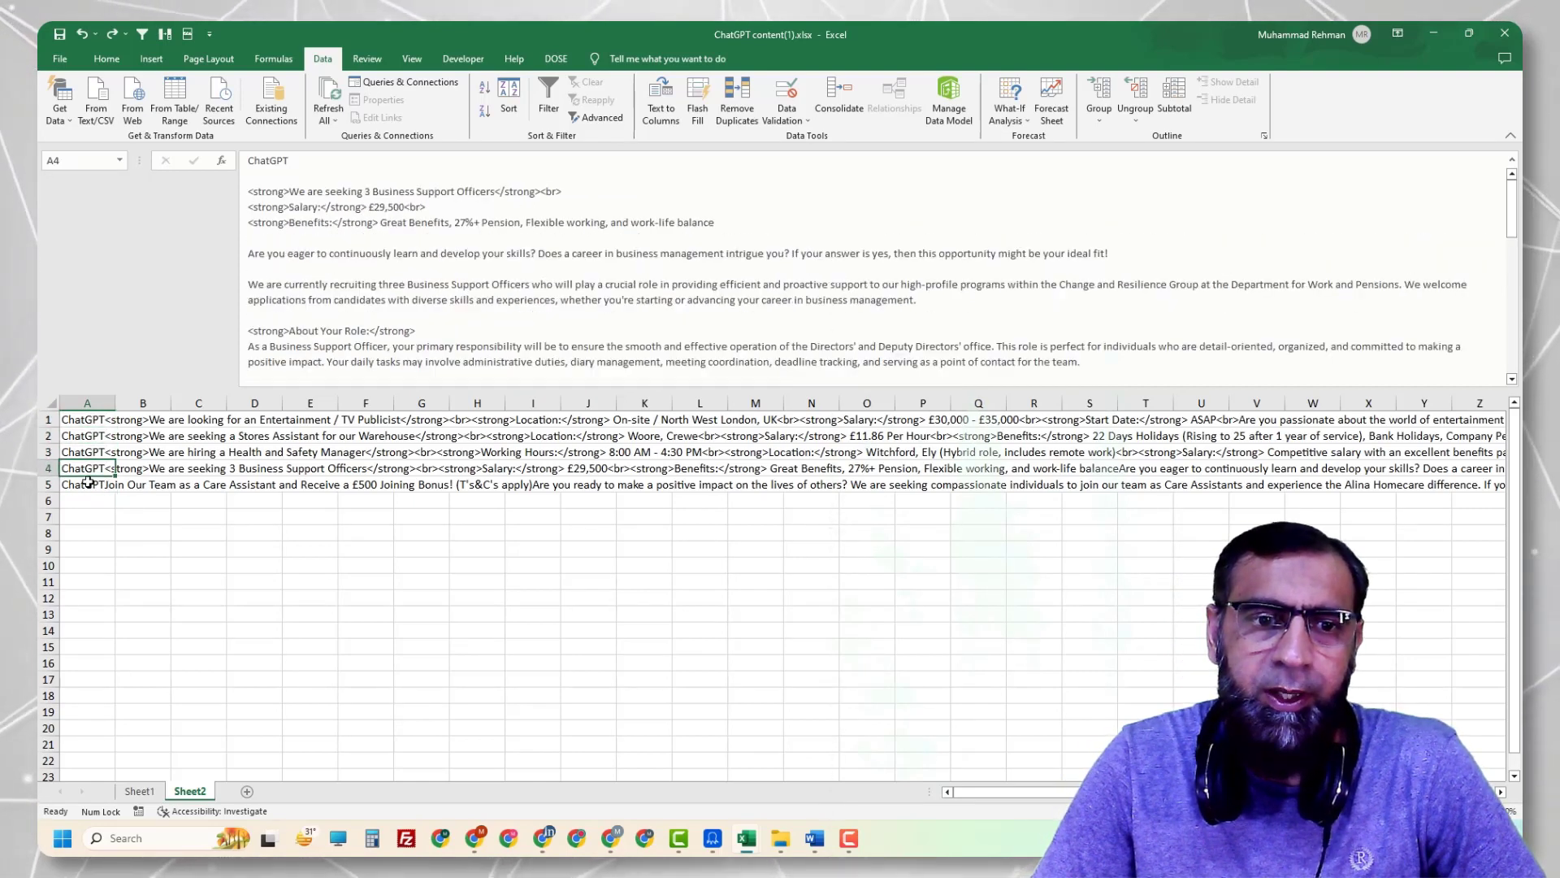
pyautogui.click(90, 485)
pyautogui.click(90, 453)
pyautogui.click(90, 436)
pyautogui.click(90, 420)
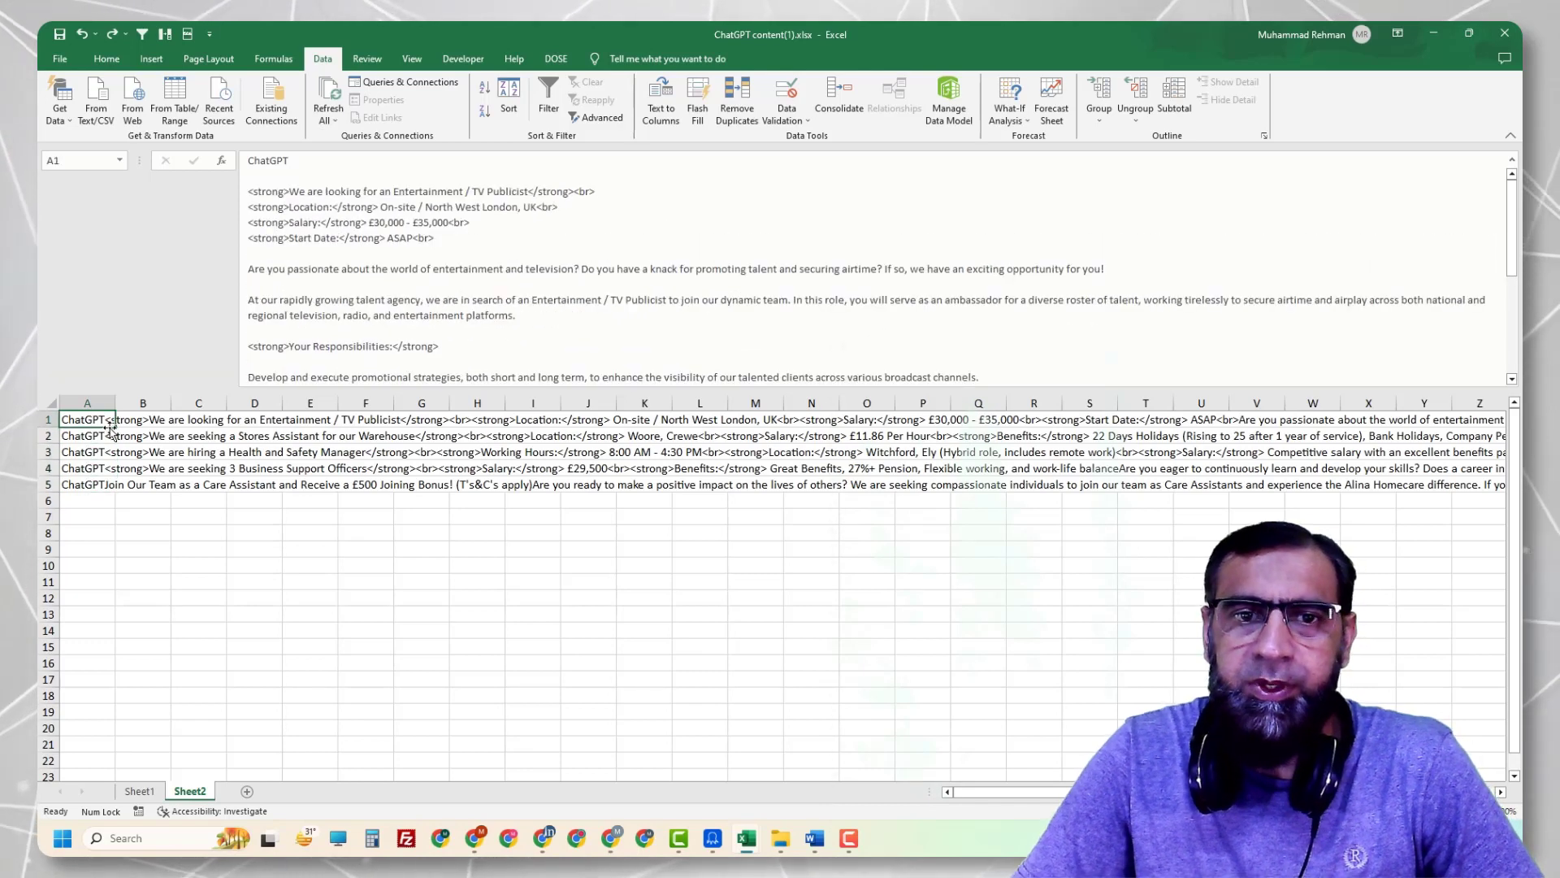